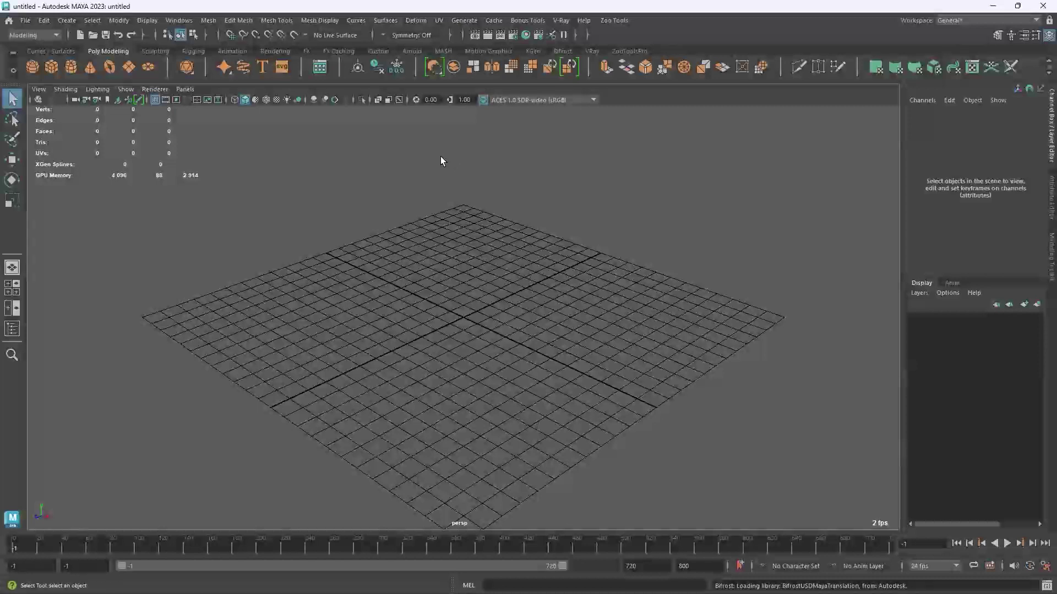
- Import the hoodie file from the desktop into the empty scene and restore the Maya window to full size
double_click(134, 5)
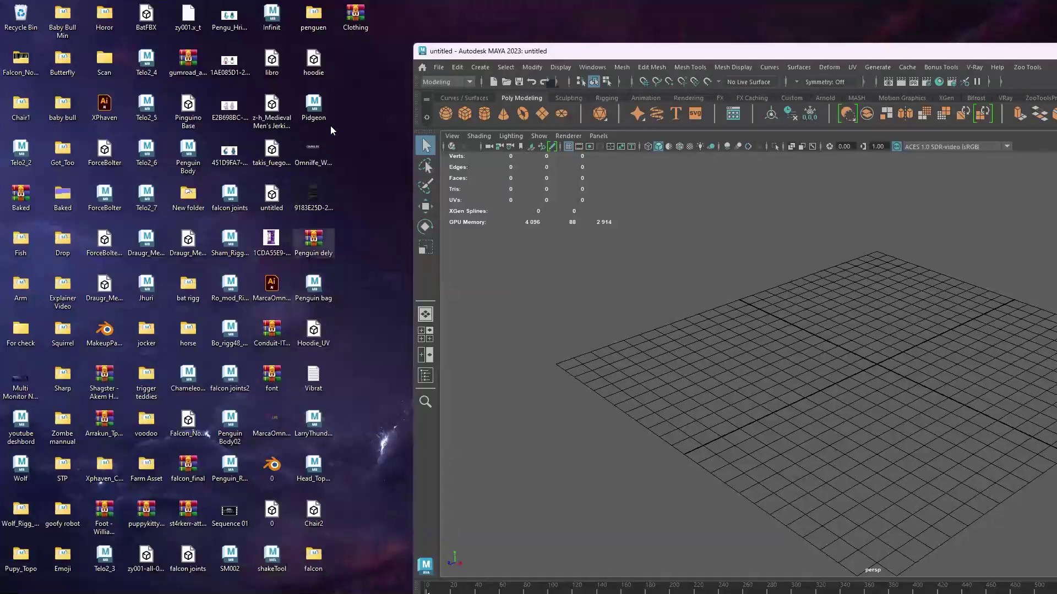
left_click_drag(314, 61, 627, 333)
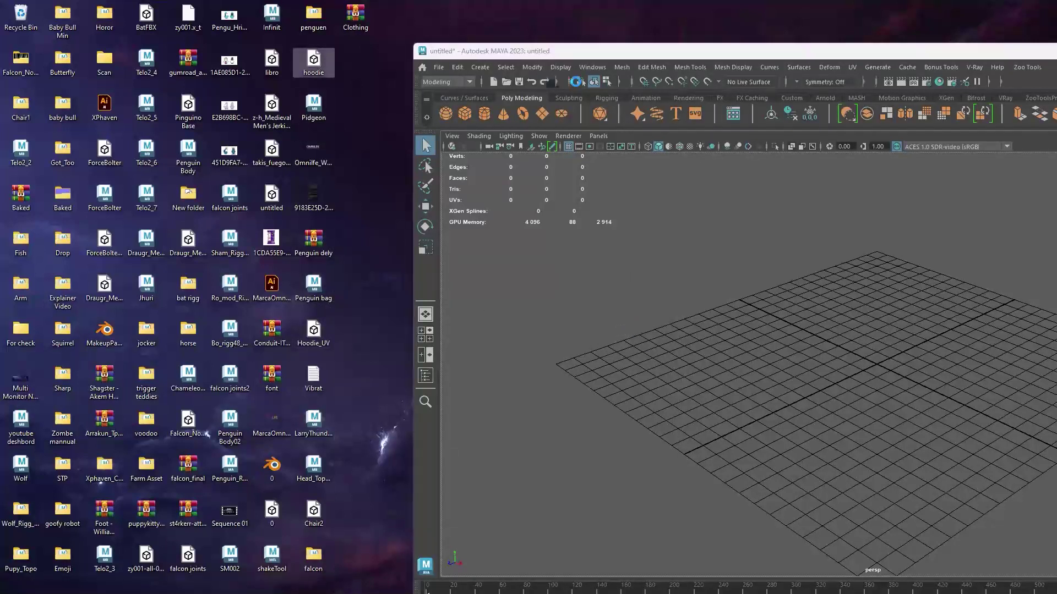
left_click_drag(660, 56, 246, 4)
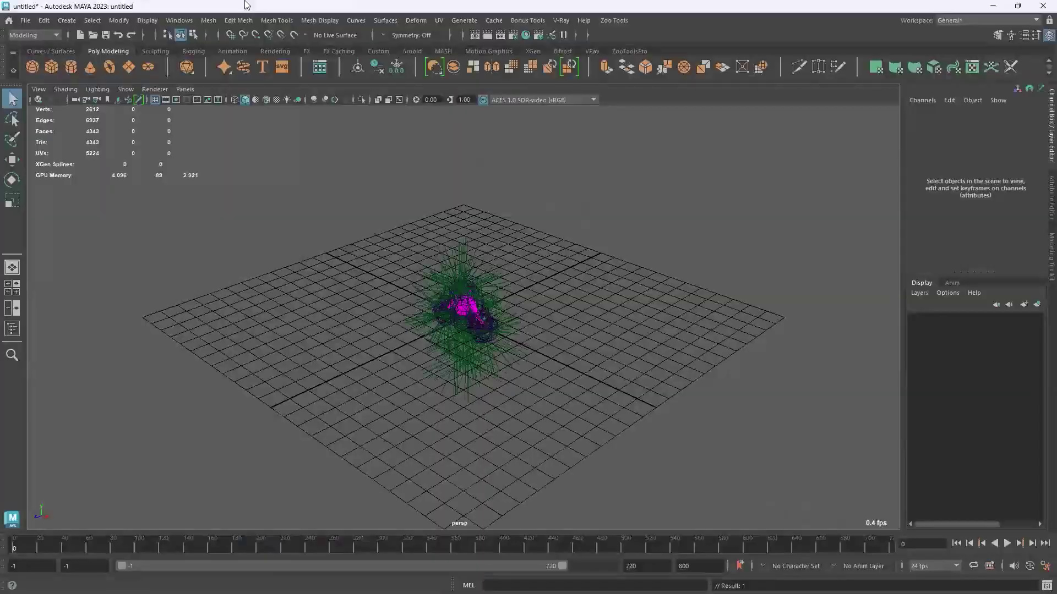
scroll(395, 268, "up", 10)
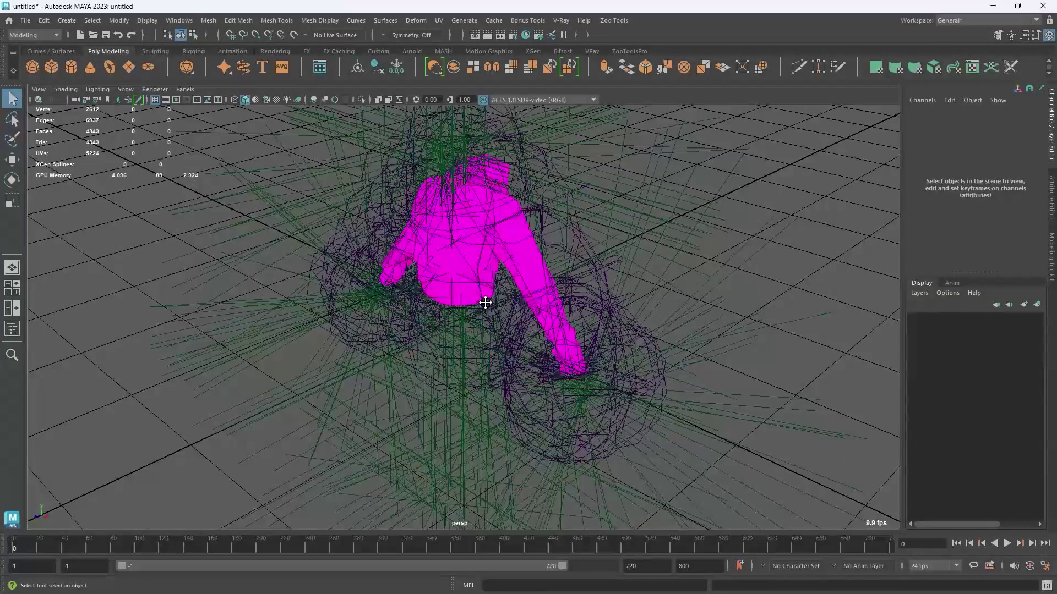
- Hide the joints and locators in the perspective view and open the Outliner
left_click_drag(559, 303, 551, 293, "alt")
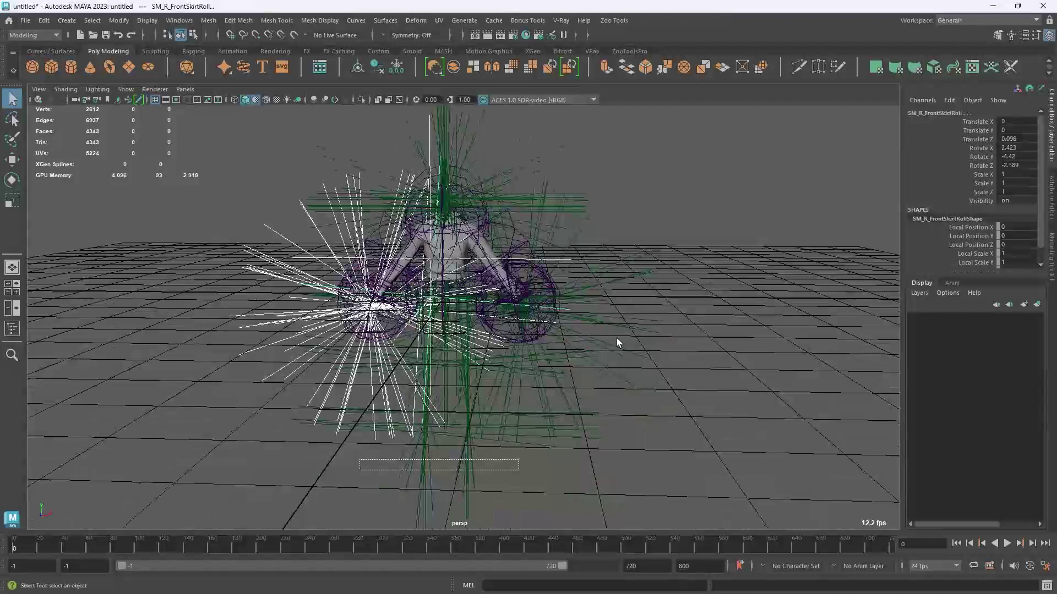
middle_click_drag(688, 302, 705, 422, "alt")
scroll(567, 423, "up", 4)
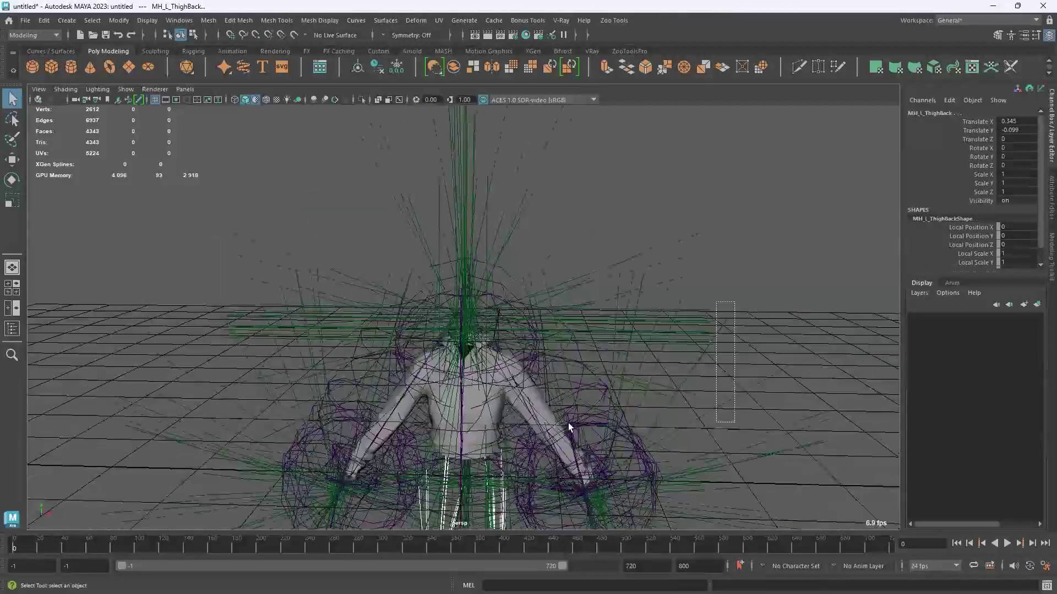
left_click(568, 375)
middle_click_drag(468, 424, 471, 233, "alt")
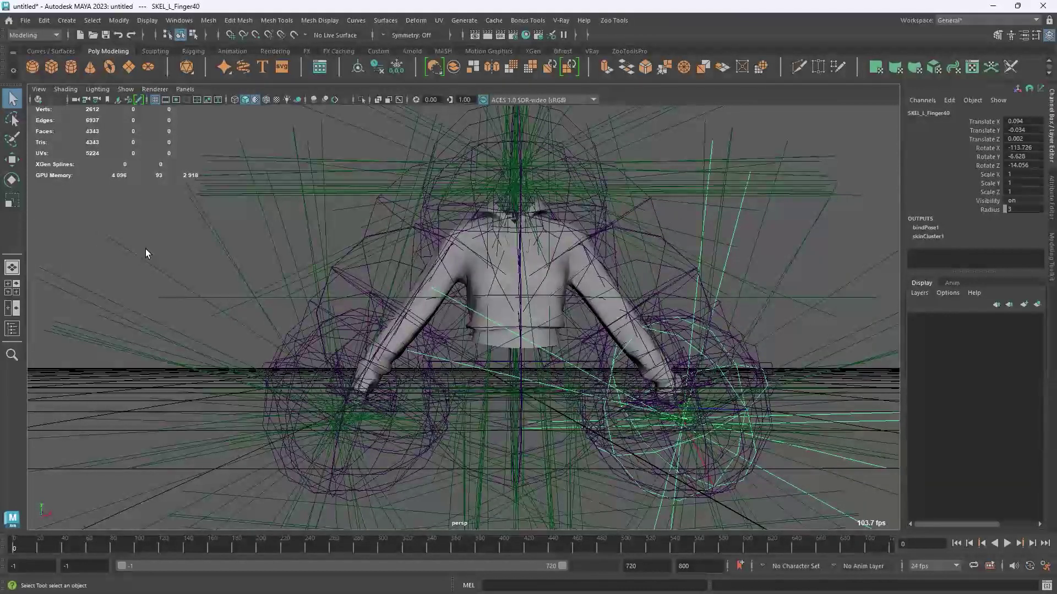
left_click(126, 89)
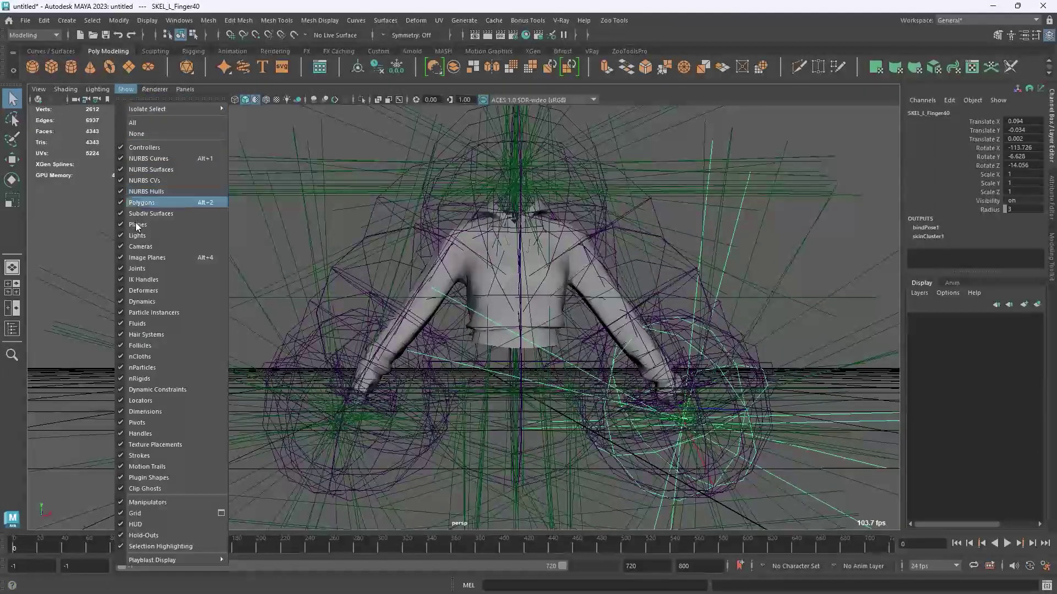
left_click(137, 273)
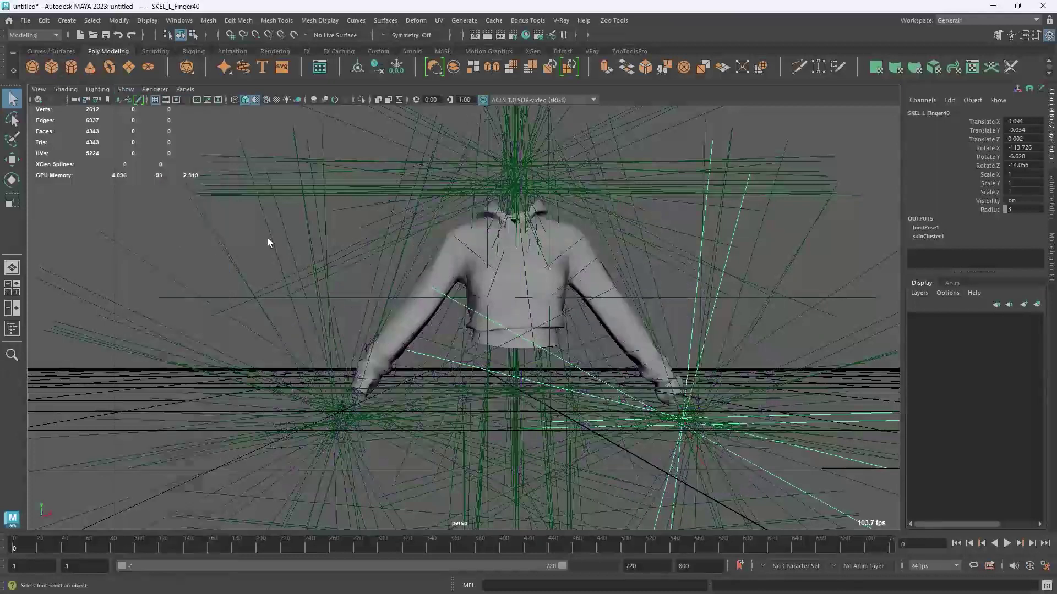
left_click(12, 329)
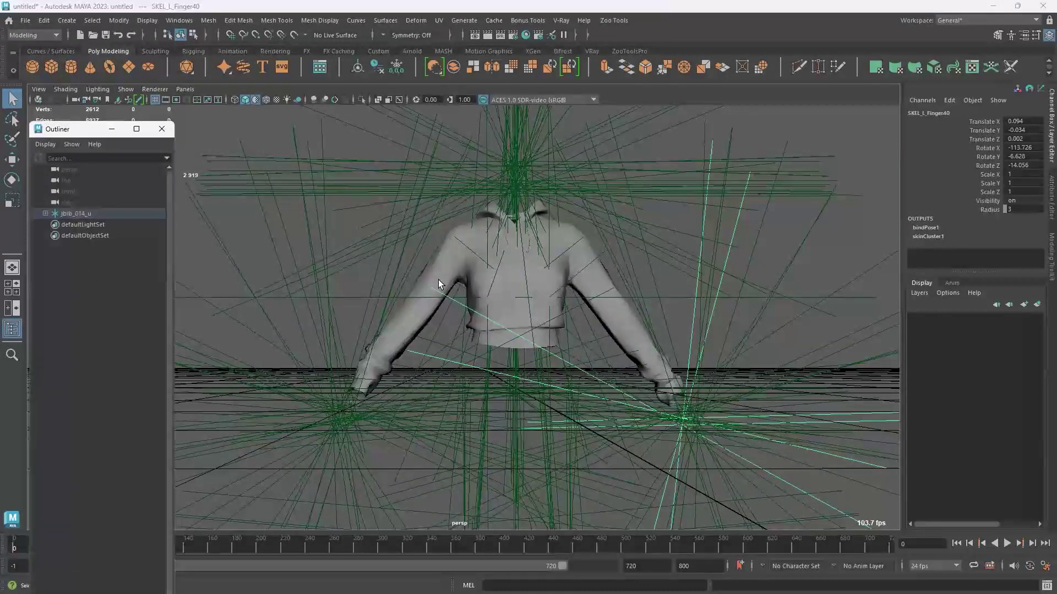
left_click(125, 90)
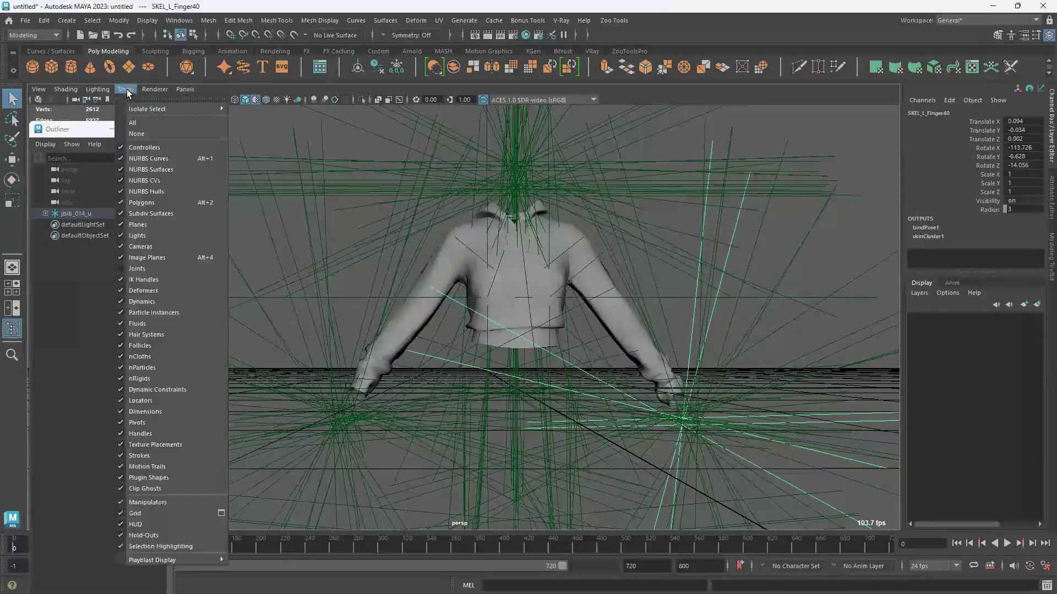
left_click(156, 400)
- Inspect the hoodie mesh's skin weights with the Paint Skin Weights Tool, then return to the Move Tool and close the tool settings
left_click(563, 301)
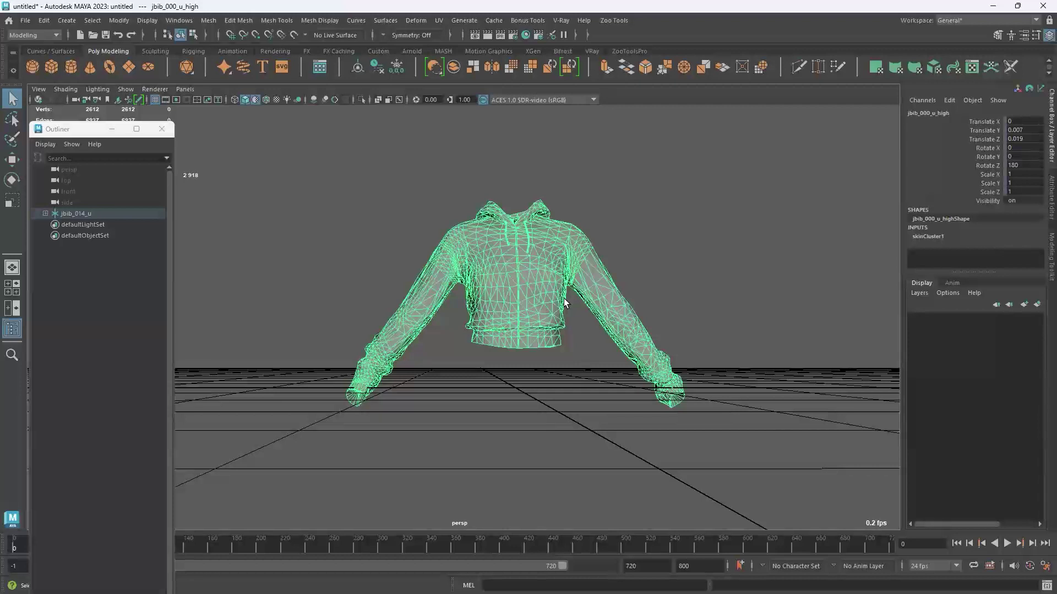
scroll(564, 298, "up", 3)
left_click_drag(606, 297, 611, 342, "alt")
scroll(579, 176, "up", 5)
right_click_drag(596, 161, 541, 137)
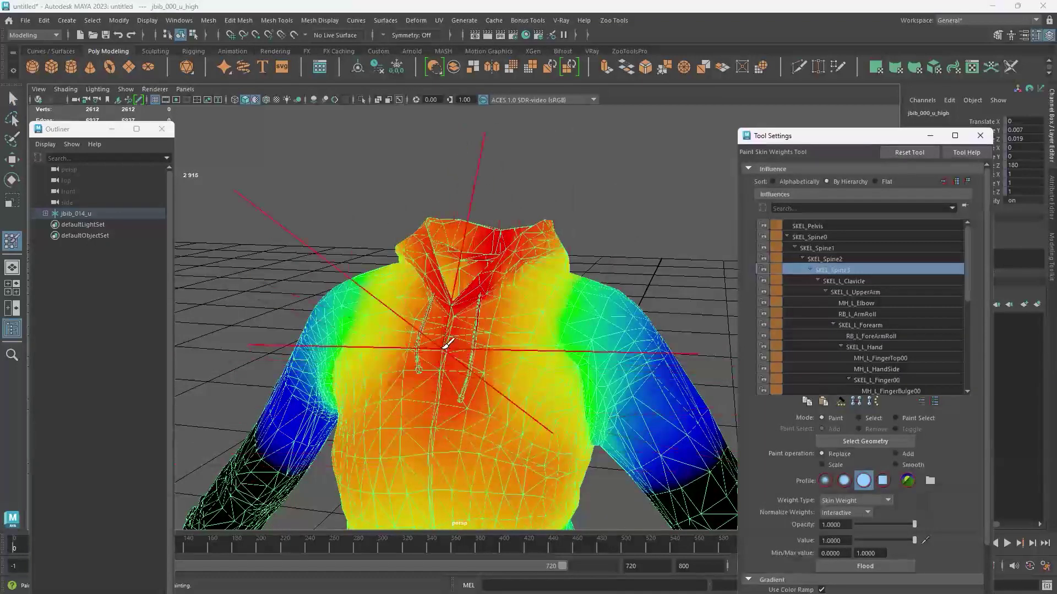
left_click(12, 160)
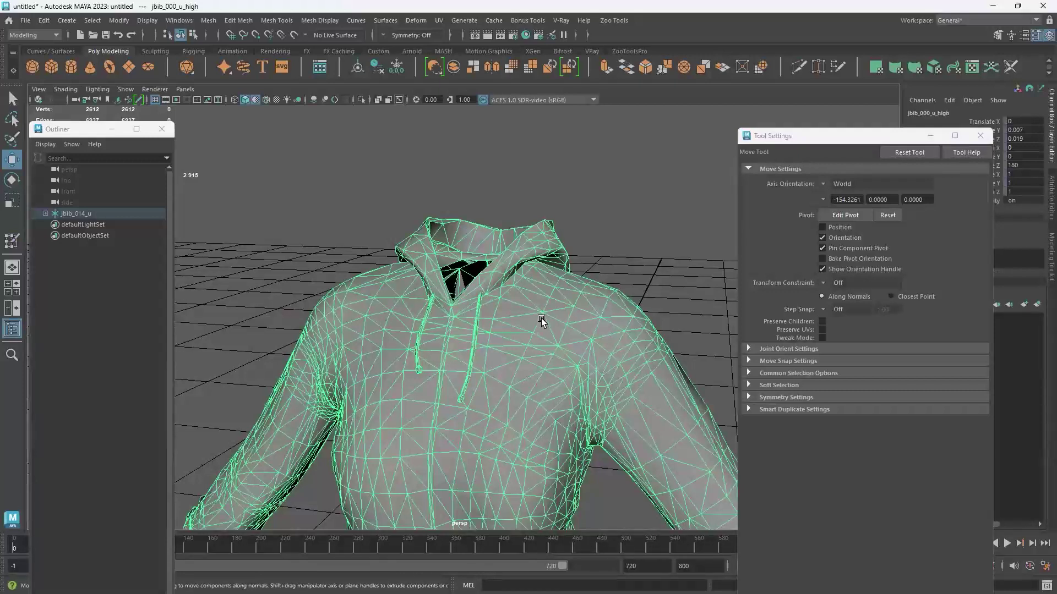
left_click(983, 136)
- Switch to the UV Editing workspace and turn on smooth mesh preview for the hoodie
left_click(979, 20)
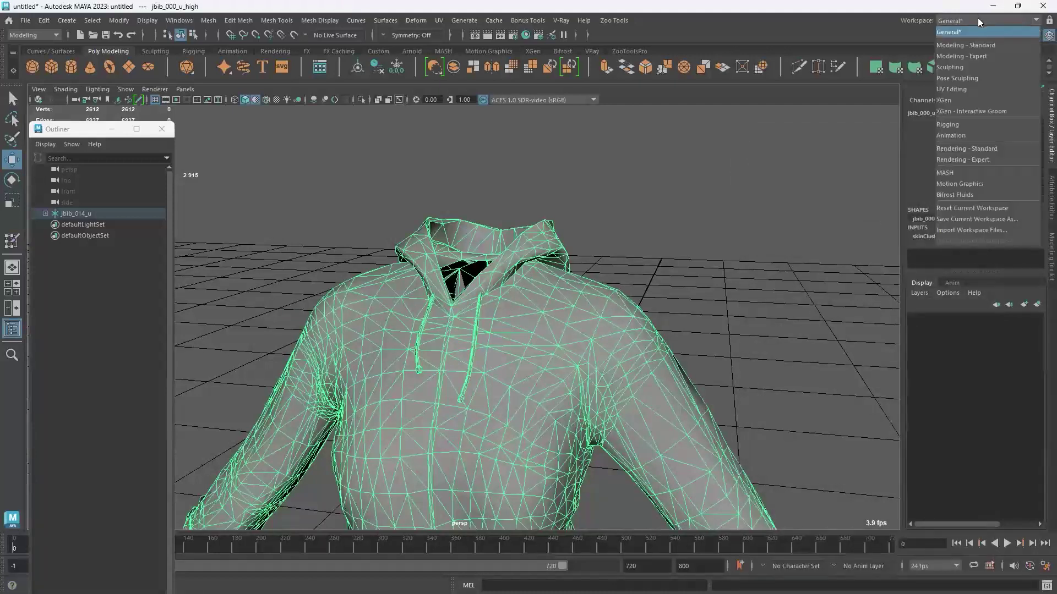
left_click(968, 89)
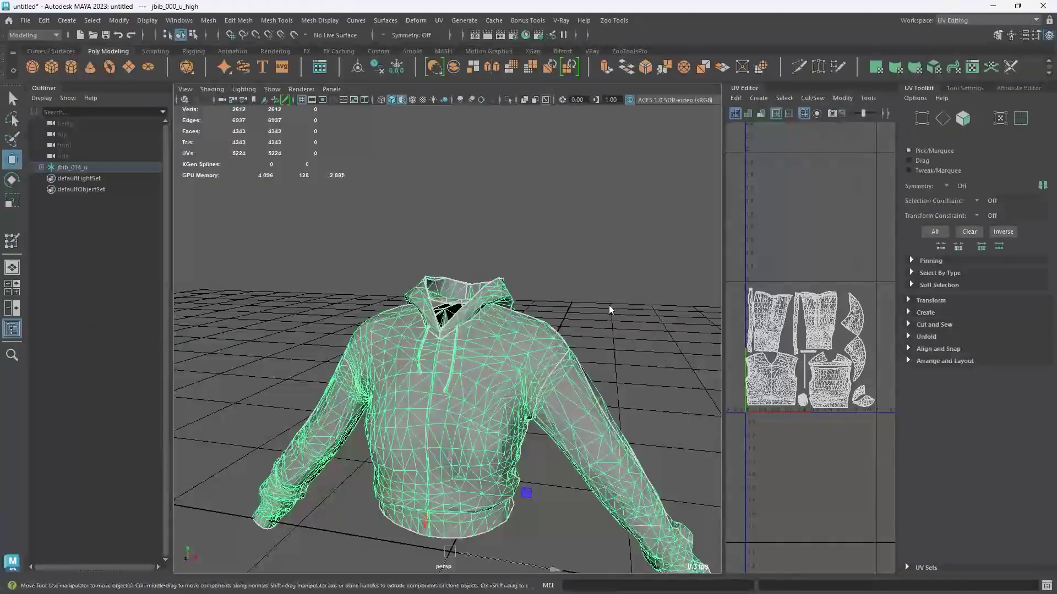
left_click_drag(633, 355, 409, 405, "alt")
key("3")
- Examine the gaps at the shoulder seams by selecting whole face groups beside them and comparing them with the UV shells
scroll(443, 238, "up", 5)
middle_click_drag(444, 238, 474, 300, "alt")
right_click_drag(440, 231, 439, 251)
double_click(437, 250)
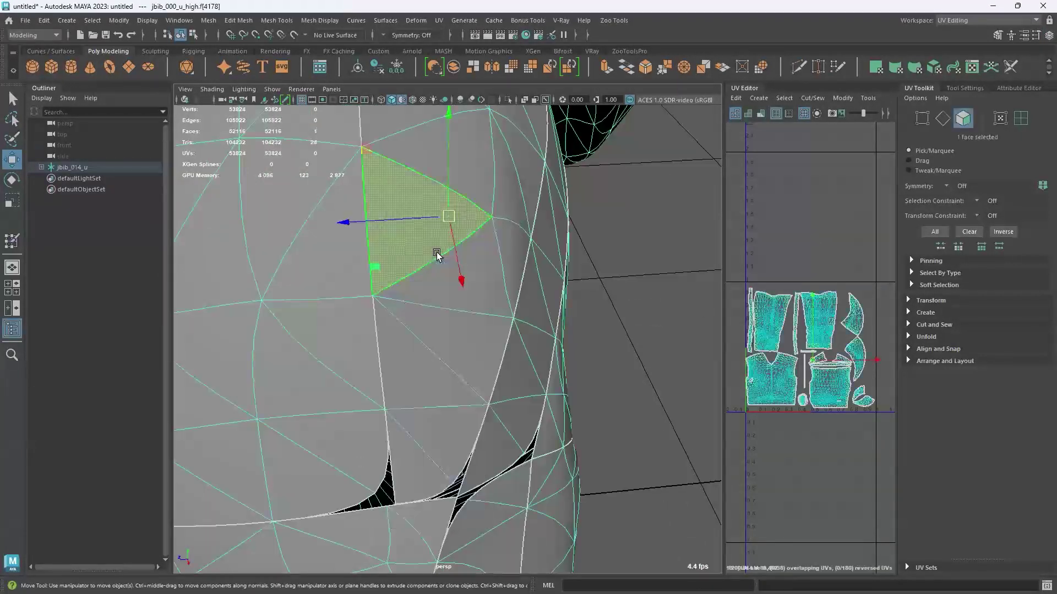
scroll(463, 281, "down", 6)
left_click_drag(484, 309, 447, 326, "alt")
scroll(446, 324, "up", 6)
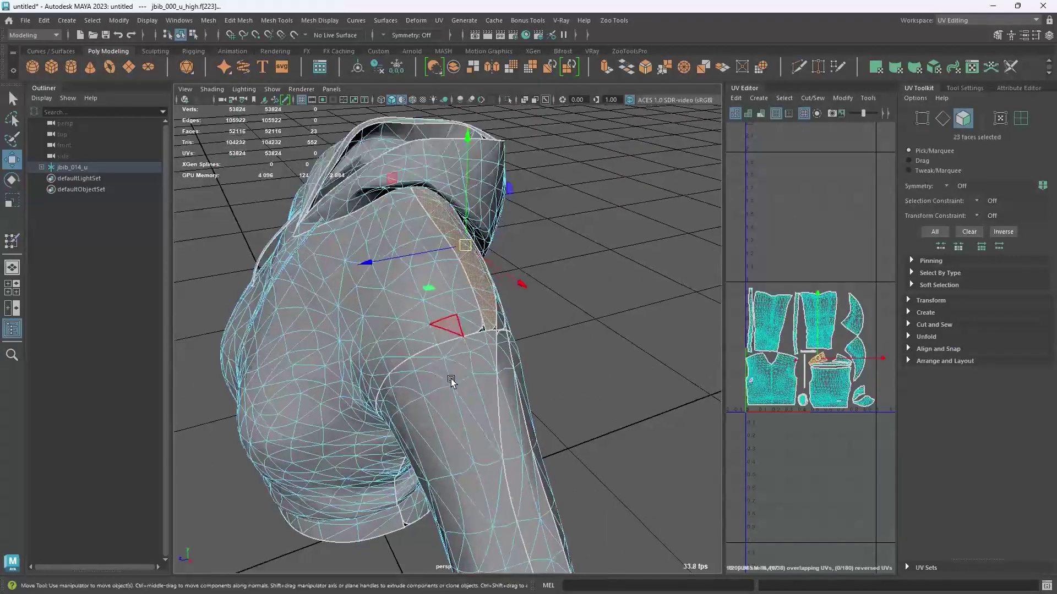
double_click(444, 328)
middle_click_drag(486, 361, 475, 317, "alt")
scroll(426, 352, "up", 2)
- Examine how the sleeve and front body panels are separated by selecting each one as a connected face group
left_click_drag(365, 293, 472, 411, "alt")
left_click(407, 263)
double_click(445, 314, "shift")
double_click(434, 322)
left_click(472, 360)
left_click_drag(491, 358, 536, 367, "alt")
double_click(457, 365)
left_click_drag(420, 273, 465, 288, "alt")
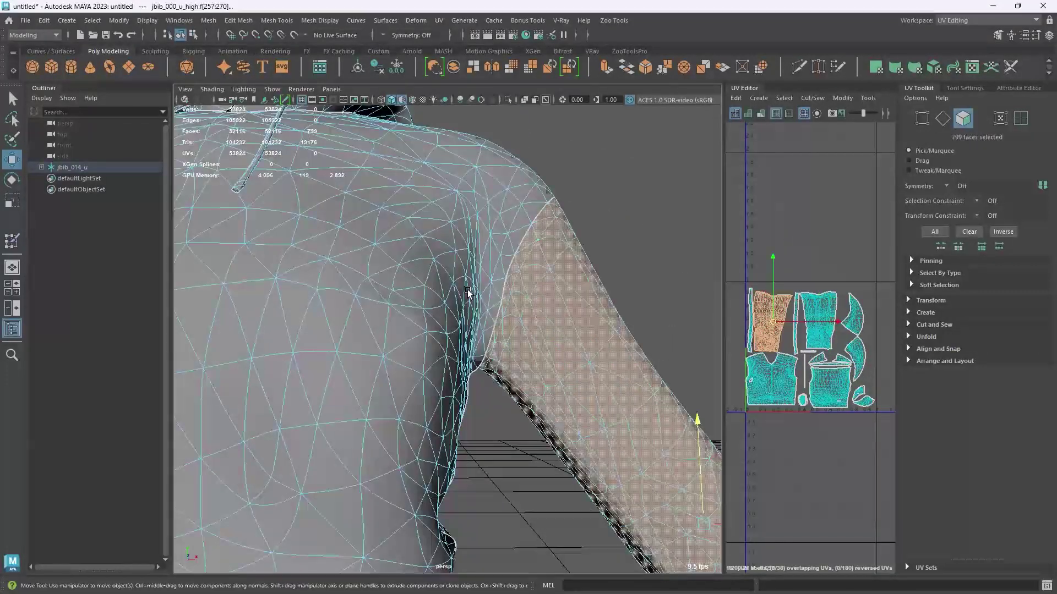
double_click(459, 318)
left_click_drag(384, 352, 416, 400, "alt")
scroll(416, 401, "up", 3)
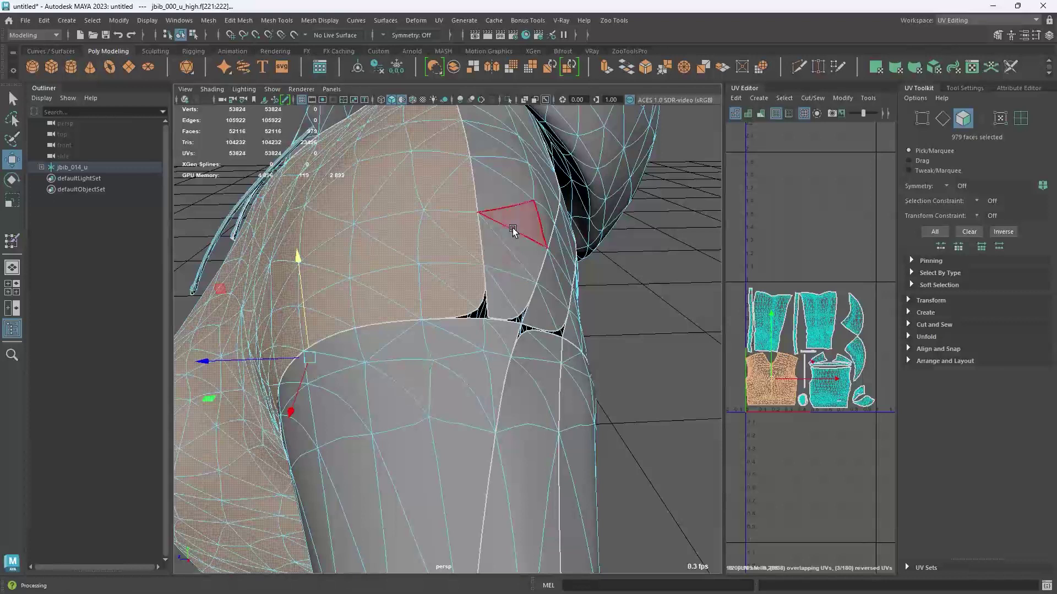
- Duplicate the hoodie mesh jbib_000_u_high in object mode and switch back to the General workspace
right_click_drag(394, 176, 480, 148)
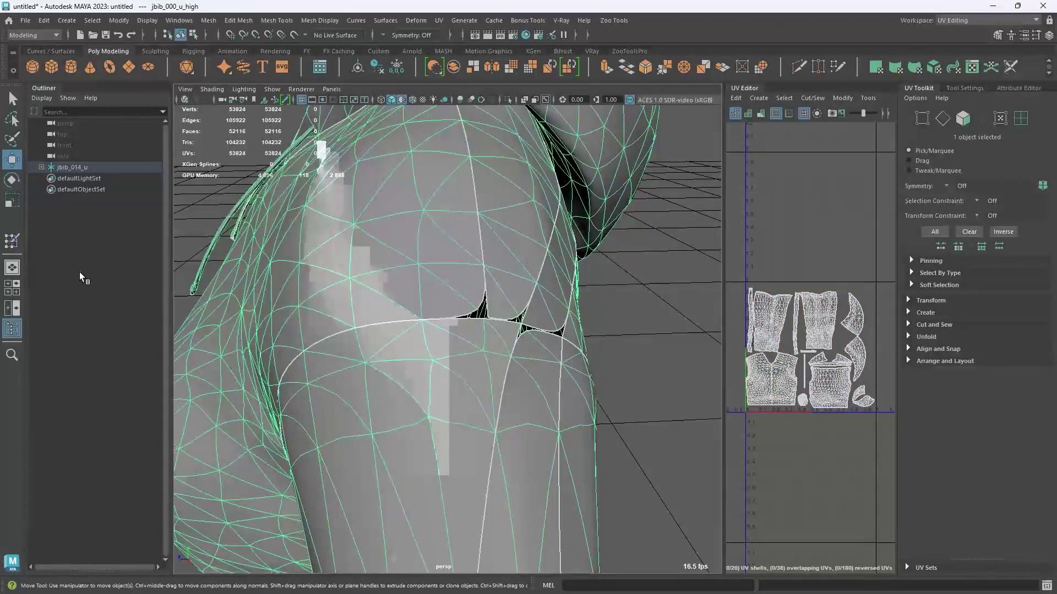
key("f")
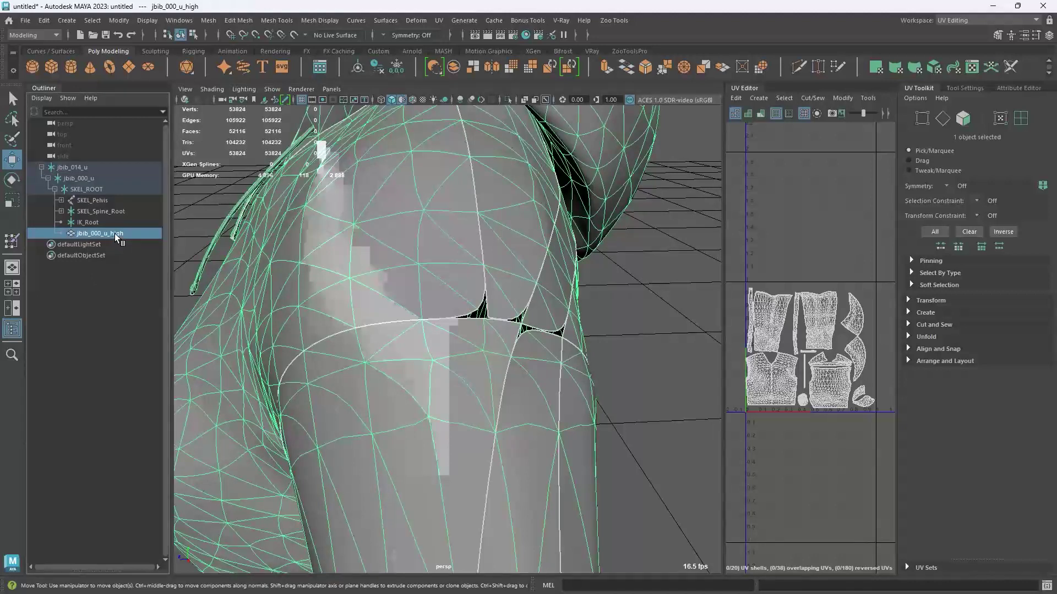
key("ctrl+d")
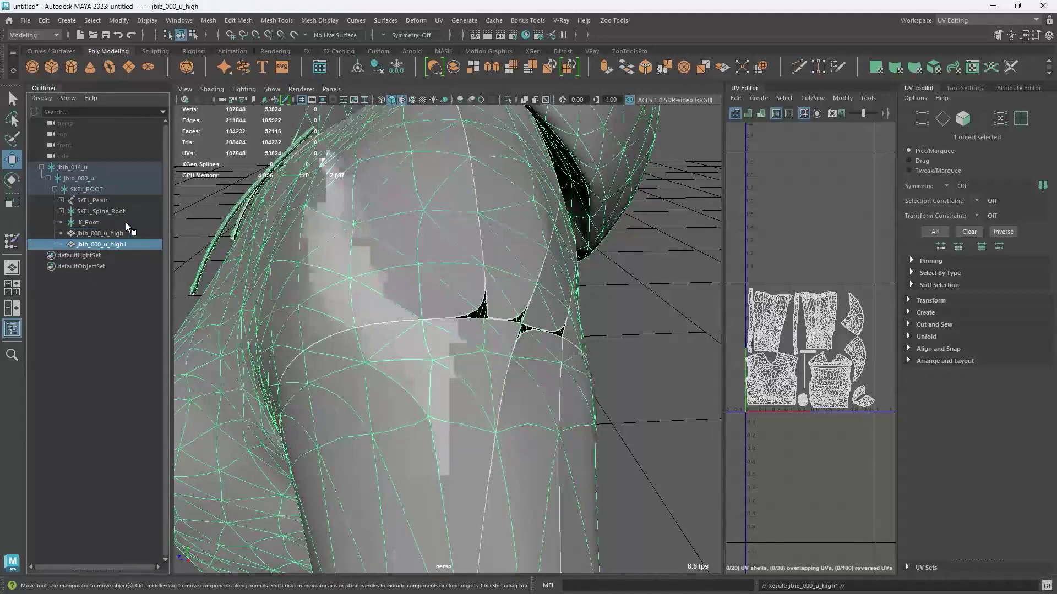
left_click(975, 21)
left_click(970, 31)
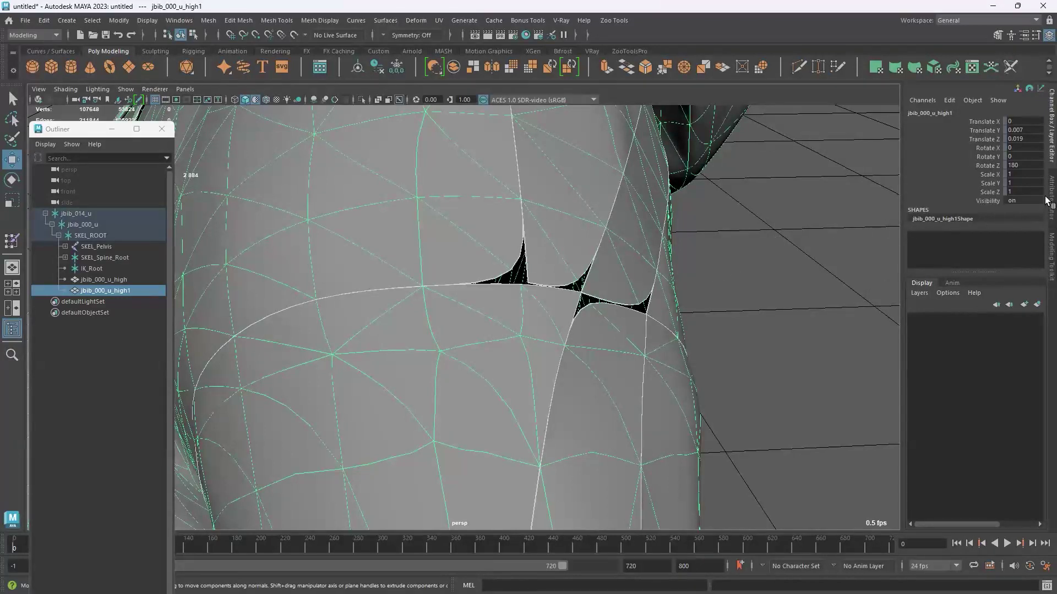
- Turn off smooth mesh preview on the original mesh jbib_000_u_high and hide that mesh
left_click(100, 280)
key("f")
key("1")
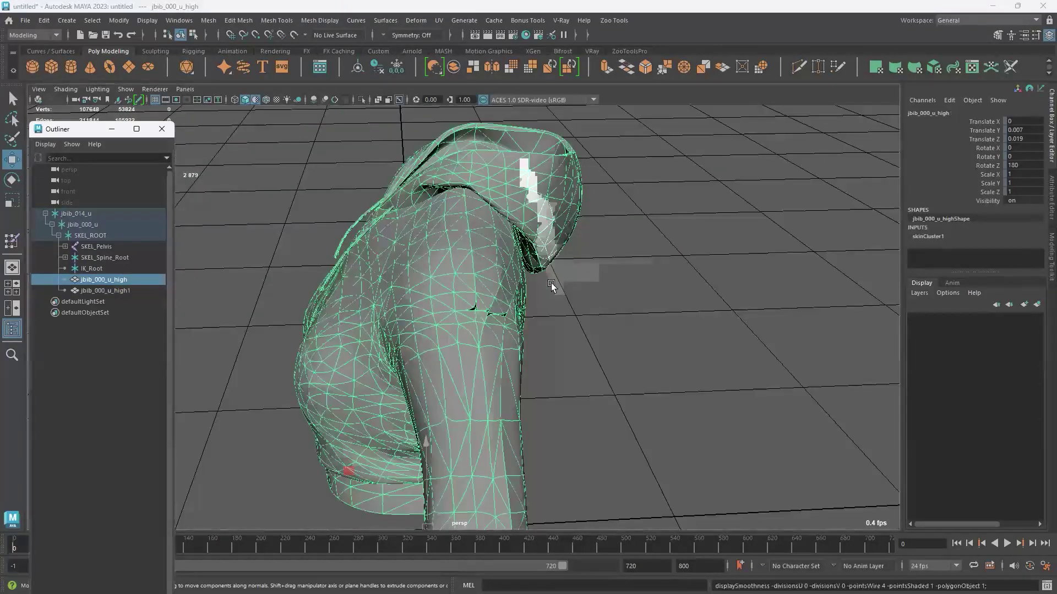
left_click_drag(464, 311, 140, 265, "alt")
right_click_drag(140, 264, 298, 266, "alt")
key("h")
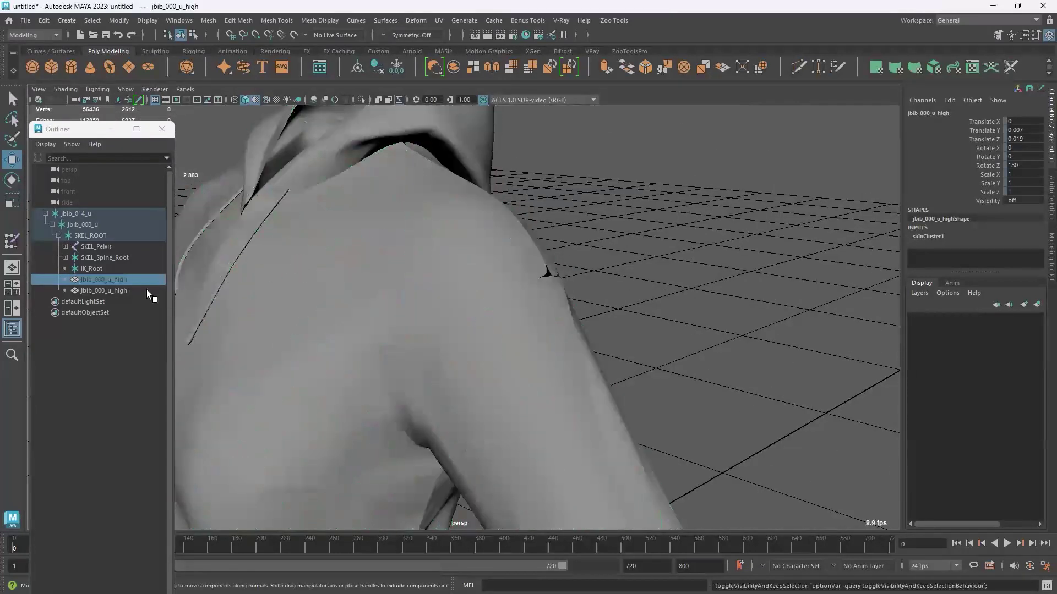
- Rename the duplicated hoodie mesh to New
double_click(139, 290)
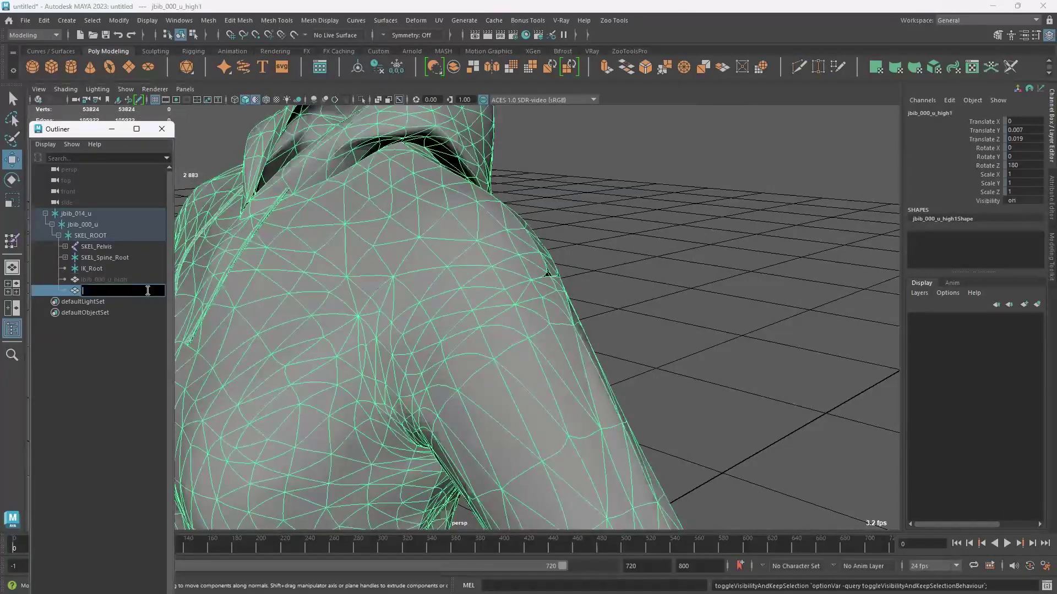
type("New")
key("Return")
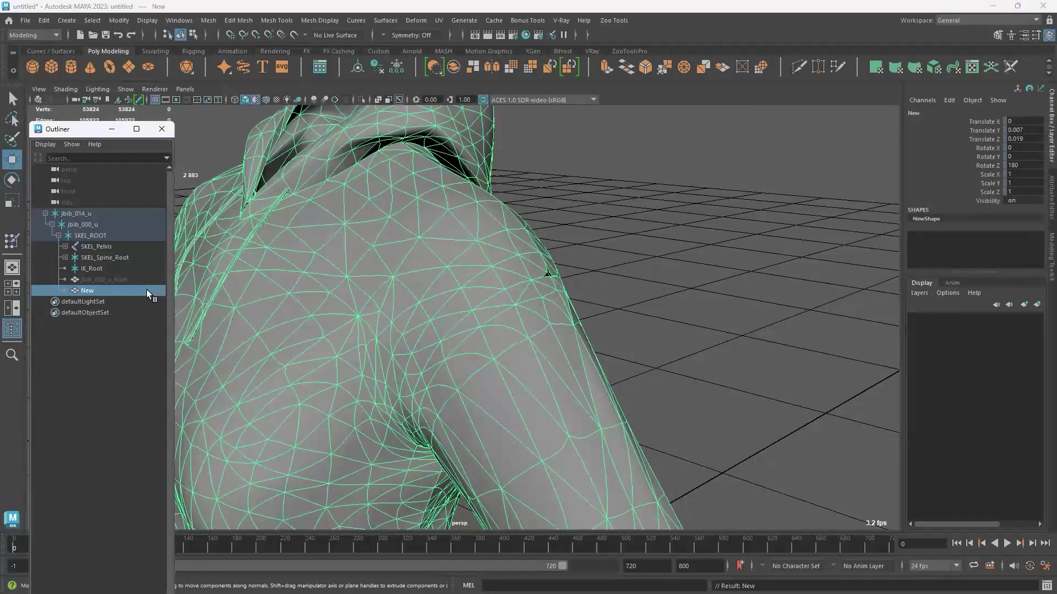
- Turn off smooth mesh preview on the New mesh and frame its shoulder area closely
right_click_drag(672, 216, 715, 199)
scroll(585, 274, "down", 5)
left_click_drag(585, 274, 611, 304, "alt")
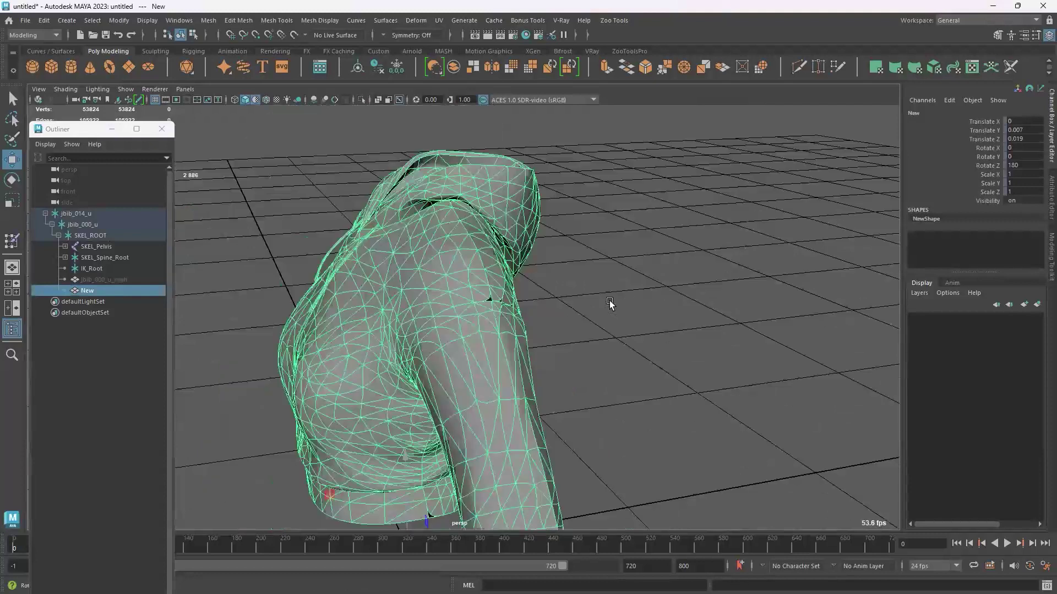
scroll(611, 304, "up", 1)
key("1")
scroll(562, 303, "up", 2)
scroll(562, 303, "up", 2)
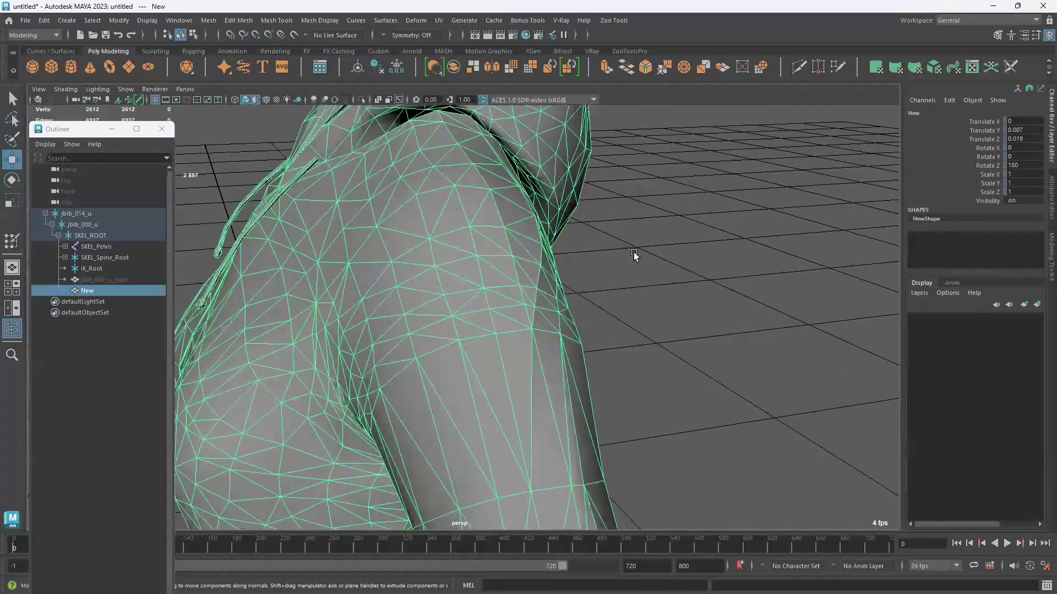
- Unlock the translate, rotate and scale channels of the New mesh and freeze its transformations
left_click(969, 123)
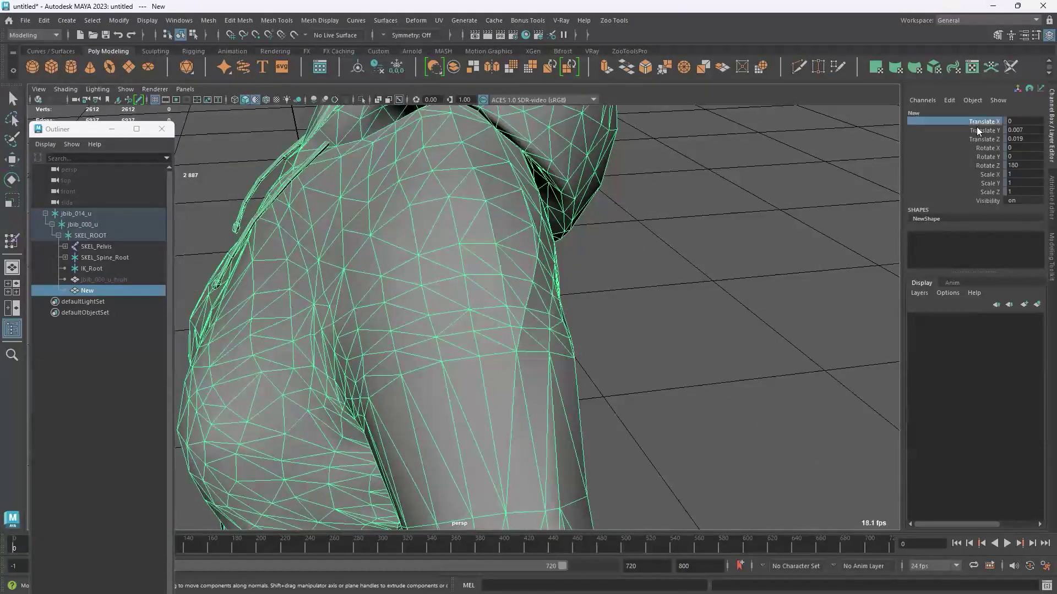
left_click_drag(976, 131, 980, 189)
right_click(980, 190)
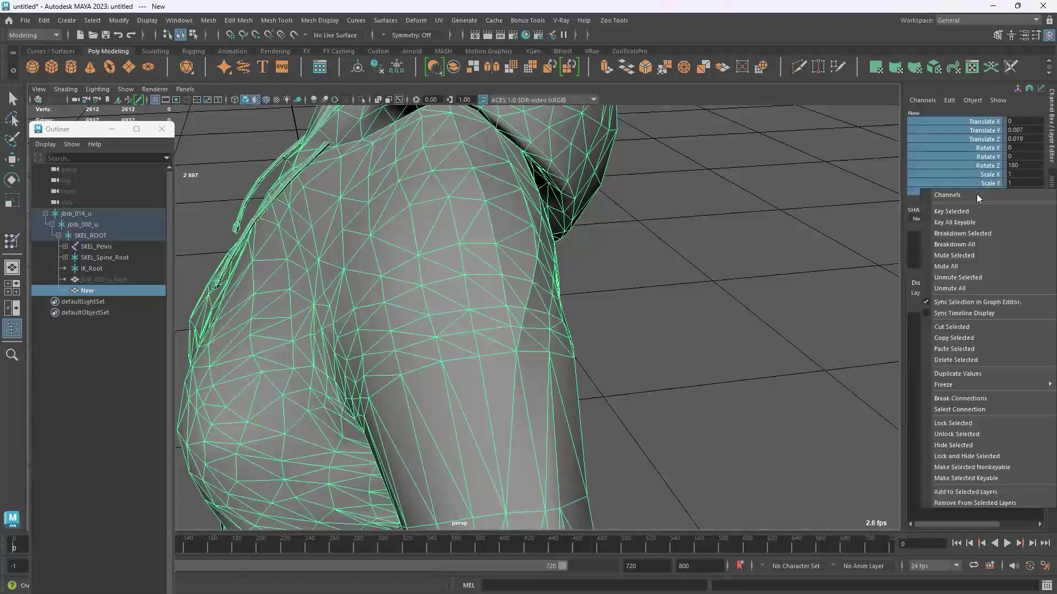
left_click(961, 430)
key("w")
left_click(392, 67)
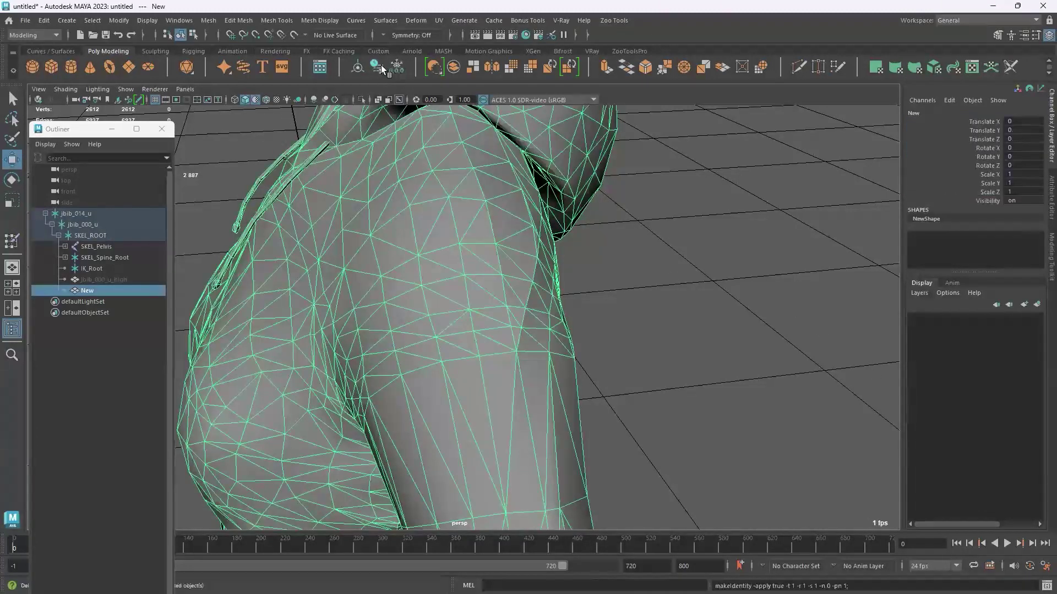
- Enable Display Borders in the mesh component display attributes of NewShape
left_click(1050, 212)
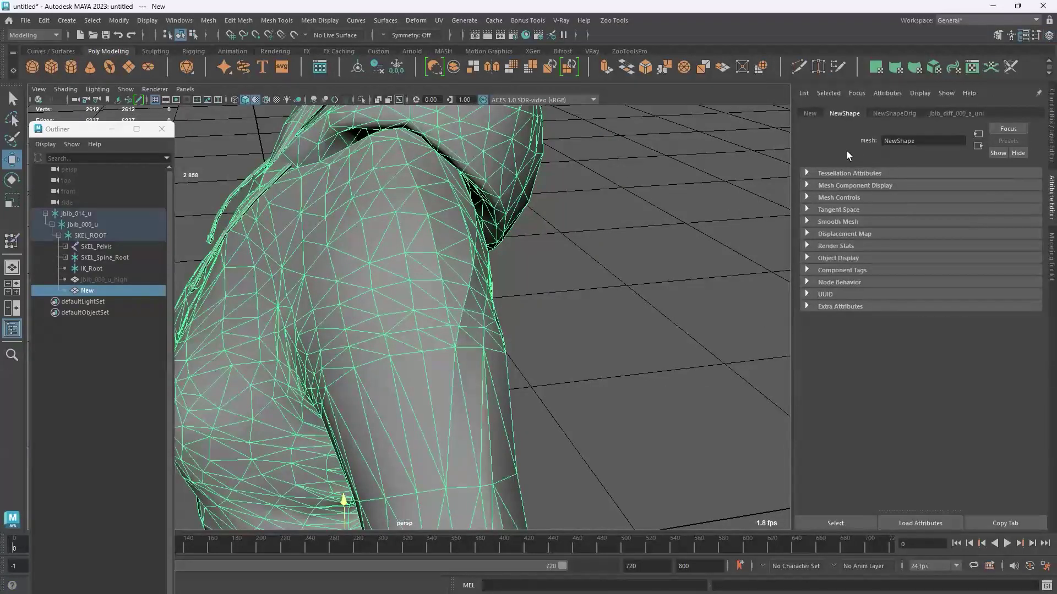
left_click(845, 187)
left_click(912, 265)
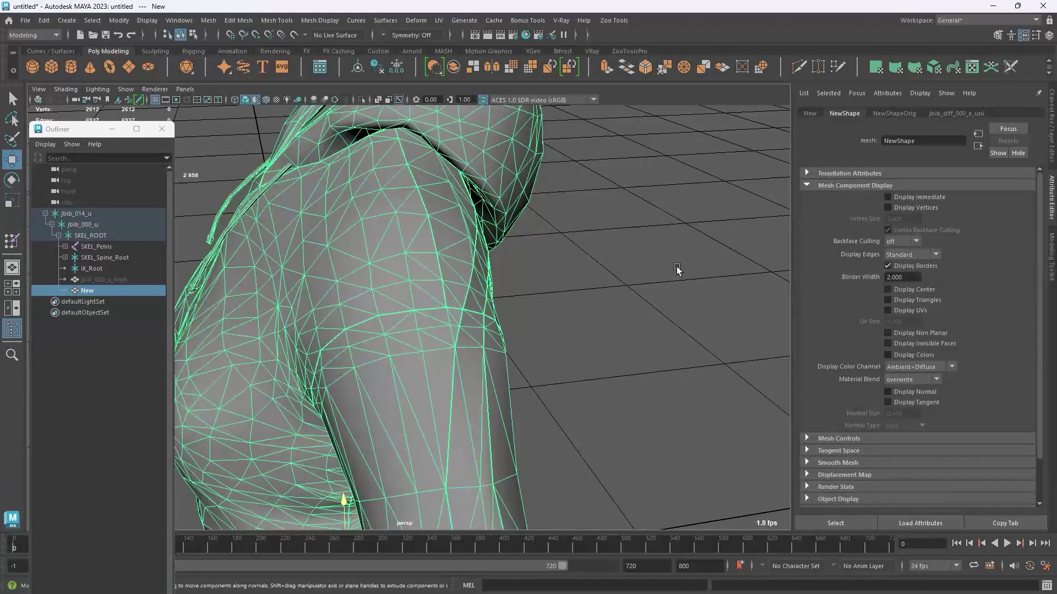
- Examine the displayed border edges around the shoulder and hood of the New mesh
left_click(586, 269)
left_click_drag(483, 270, 468, 297, "alt")
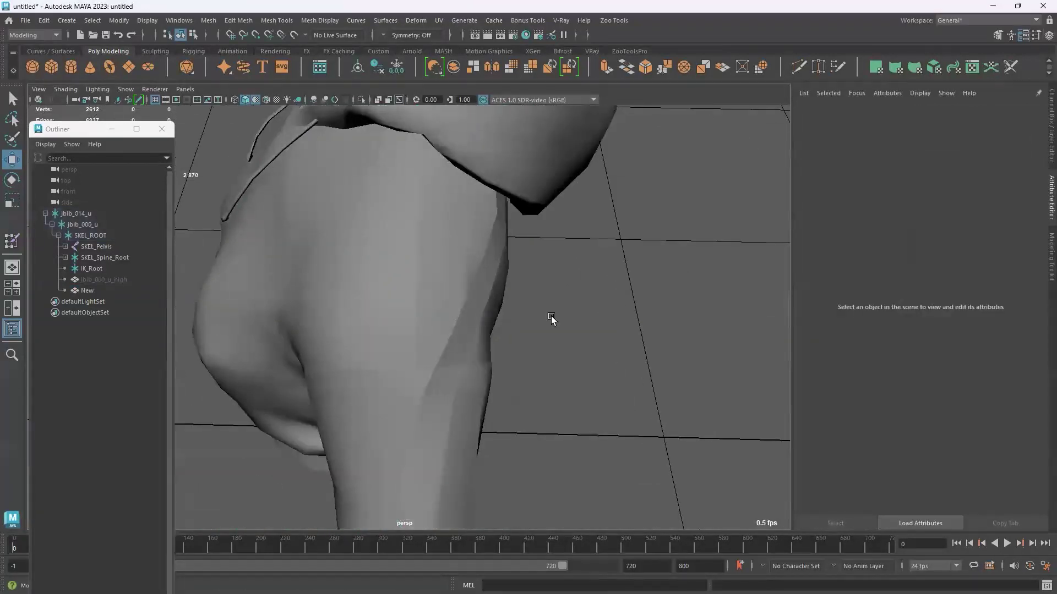
key("ctrl+z")
middle_click_drag(578, 377, 560, 322, "alt")
scroll(559, 322, "up", 5)
left_click_drag(440, 446, 426, 385, "alt")
scroll(461, 337, "down", 5)
left_click_drag(523, 321, 551, 235, "alt")
scroll(500, 339, "down", 6)
middle_click_drag(551, 235, 560, 194, "alt")
- Select all vertices of the New mesh and merge them
right_click_drag(560, 193, 521, 189)
scroll(584, 185, "down", 5)
left_click_drag(649, 180, 329, 443)
scroll(529, 308, "up", 3)
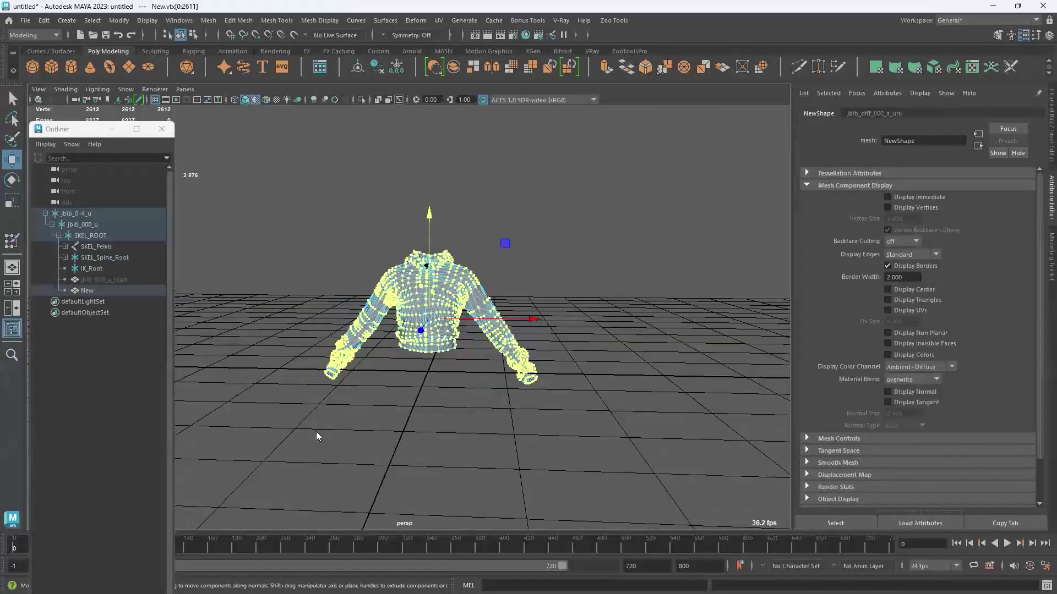
middle_click_drag(616, 352, 616, 394, "alt")
left_click_drag(615, 394, 358, 421, "alt")
scroll(358, 420, "up", 4)
left_click_drag(311, 341, 376, 195, "alt")
left_click(238, 20)
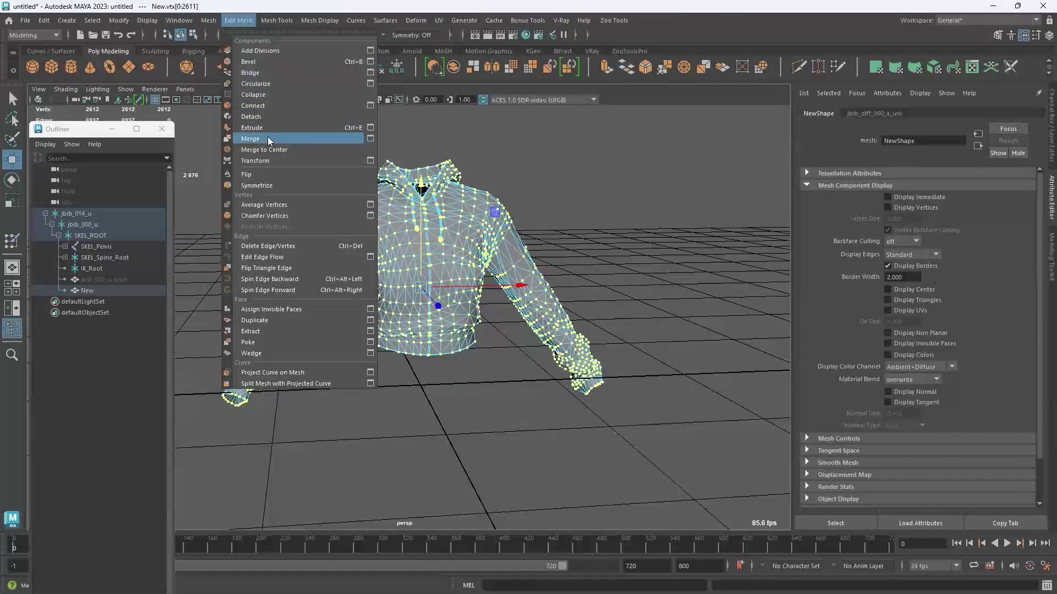
left_click(267, 138)
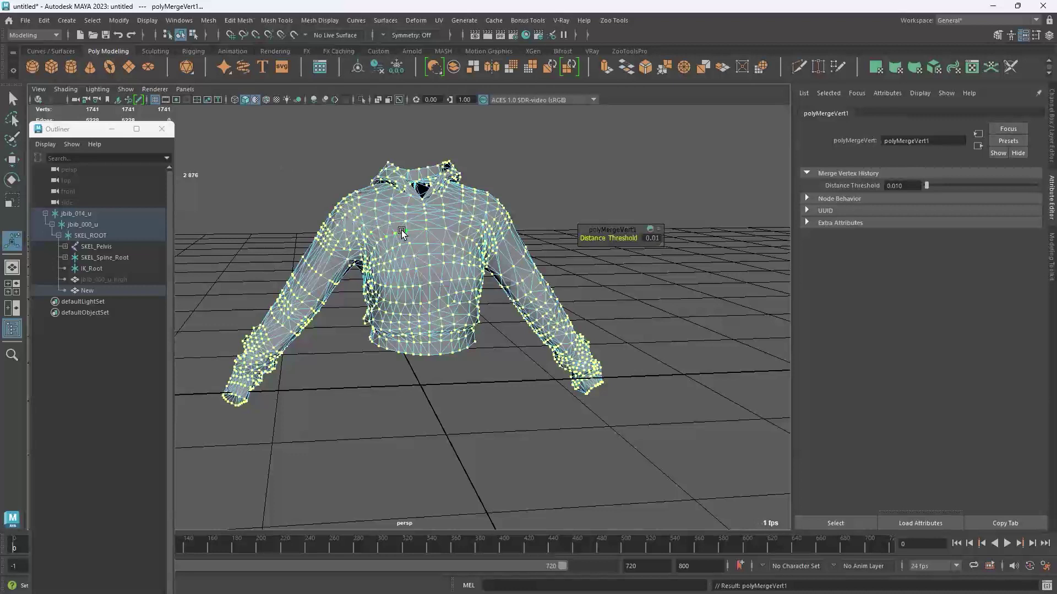
- Set the distance threshold of the vertex merge to 0
scroll(401, 230, "up", 5)
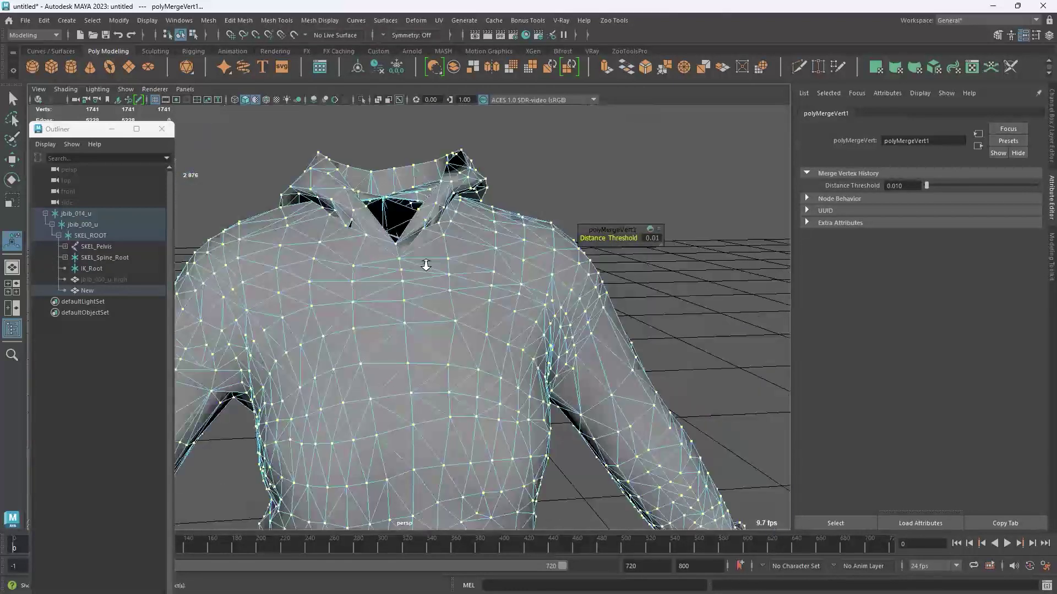
scroll(425, 265, "up", 3)
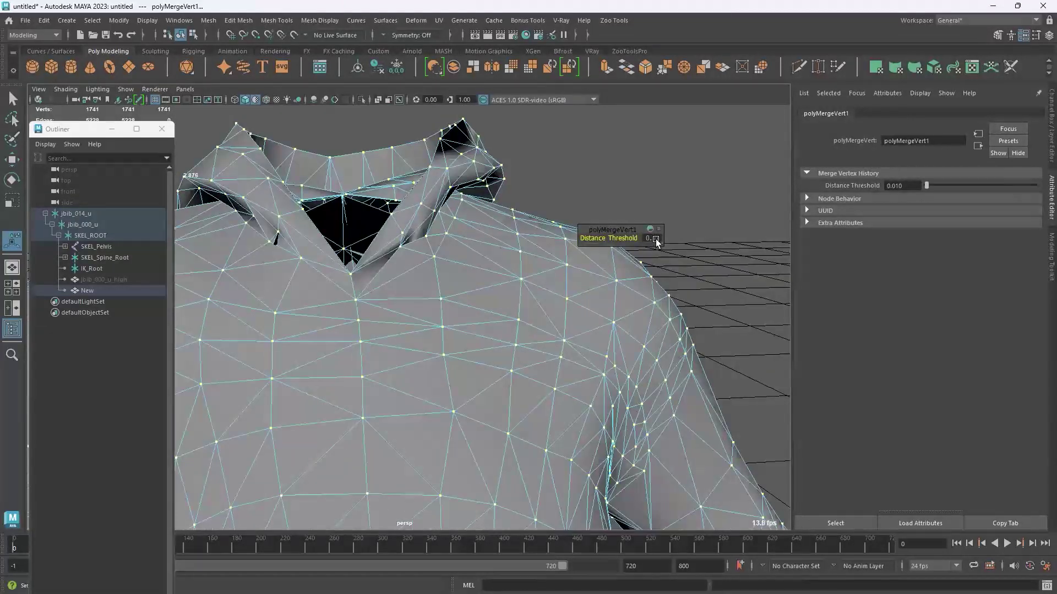
mouse_move(321, 271)
left_mouse_down("alt")
mouse_move(416, 218)
mouse_move(339, 268)
left_mouse_up("alt")
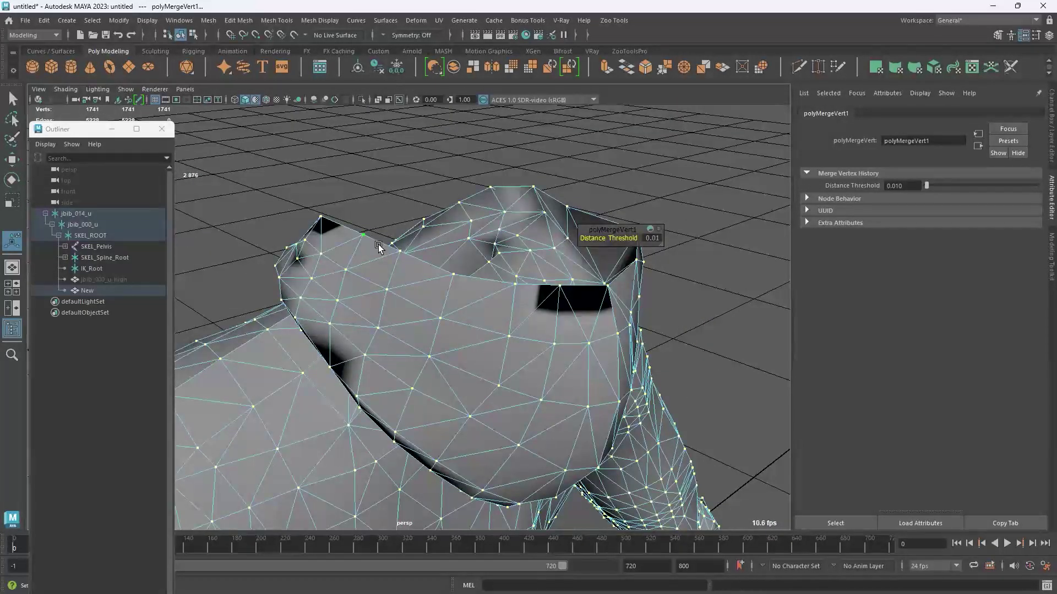
left_click(653, 239)
type("0")
key("Return")
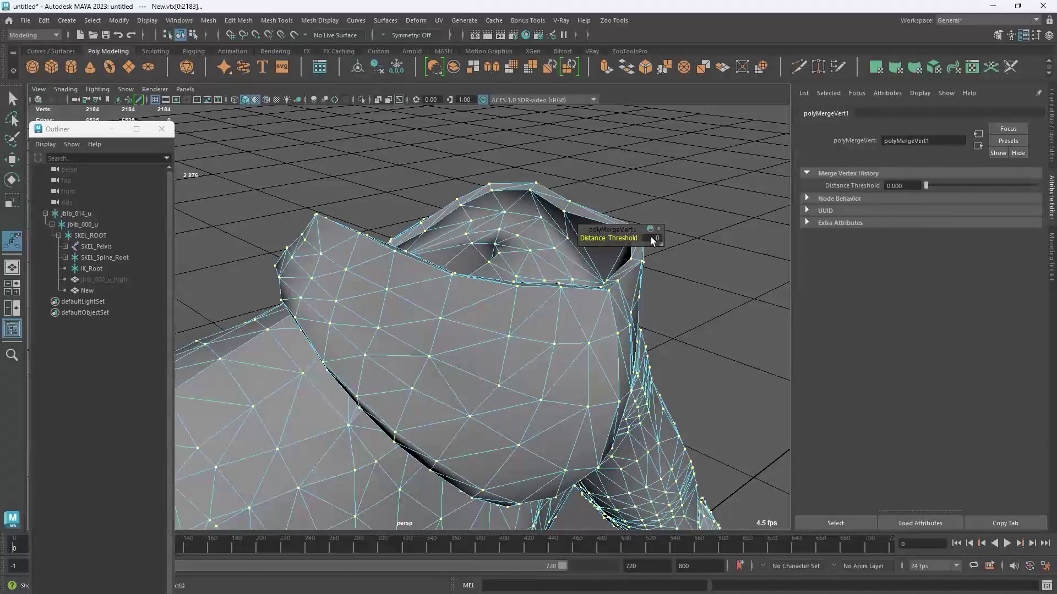
- Inspect the merged hoodie in smooth mesh preview around the hood and shoulders, and return it to unsmoothed display
left_click_drag(353, 322, 375, 332, "alt")
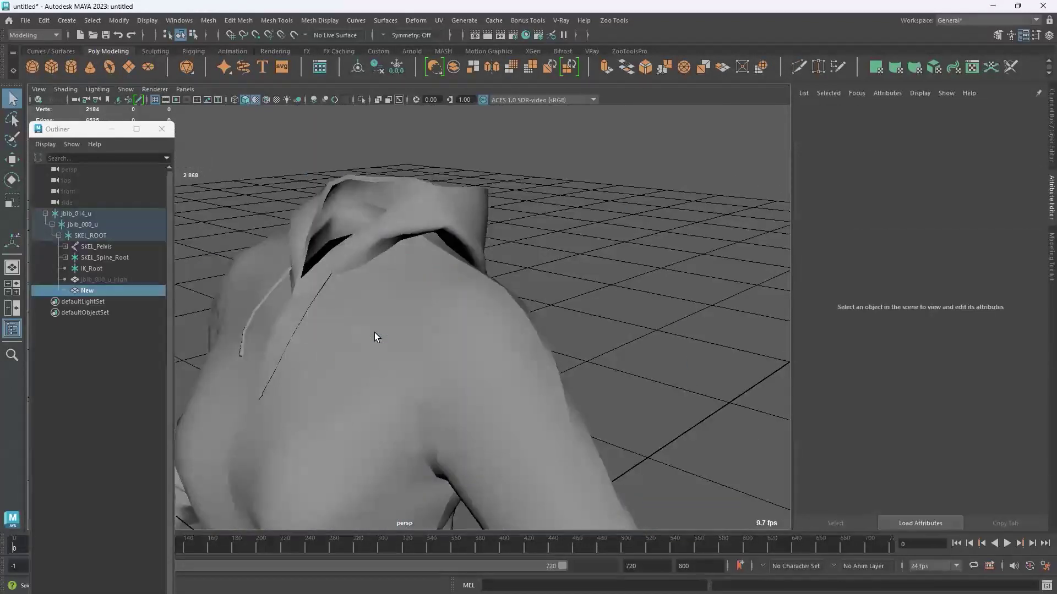
left_click(375, 332)
left_click_drag(498, 308, 389, 327, "alt")
right_click_drag(390, 327, 497, 341, "alt")
left_click_drag(498, 340, 374, 63, "alt")
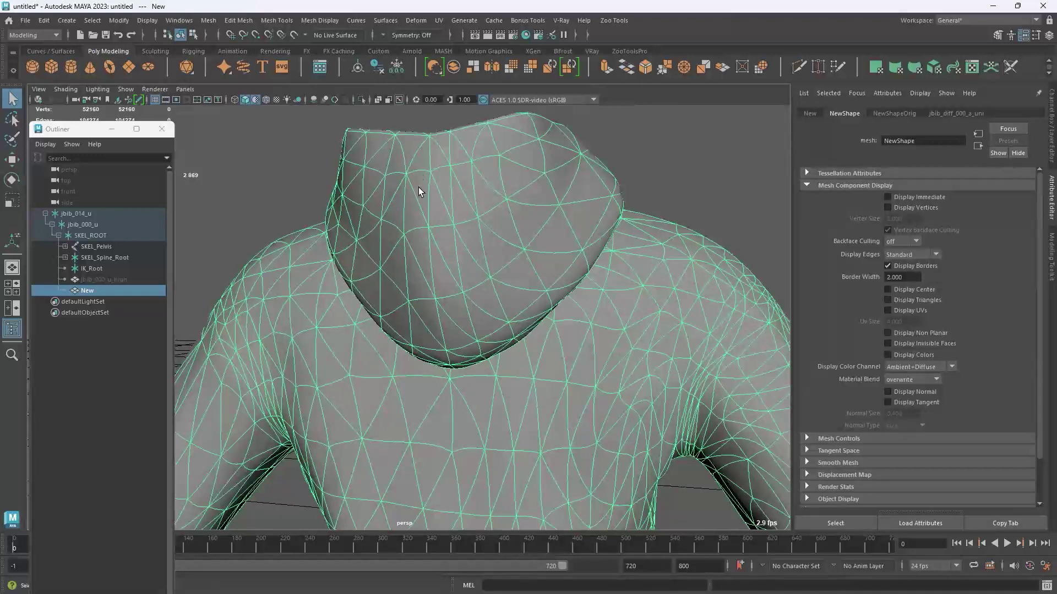
right_click_drag(523, 201, 341, 253, "alt")
left_click_drag(341, 253, 428, 245, "alt")
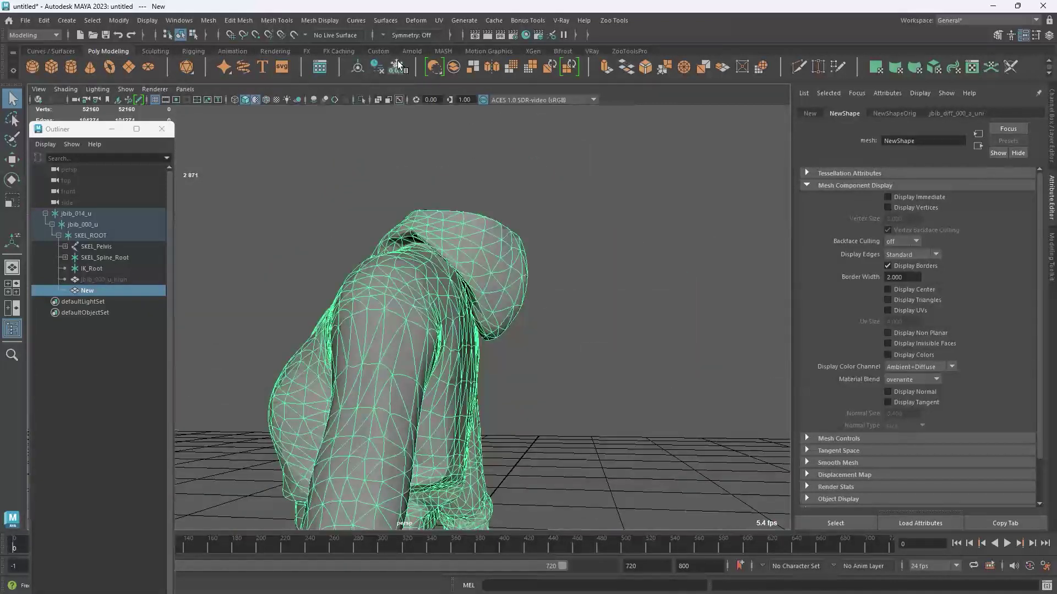
key("ctrl+a")
key("1")
- Switch to the UV Editing workspace and widen the UV Editor, framing the hoodie sleeve and its UV shells
left_click_drag(648, 365, 841, 64, "alt")
left_click(941, 22)
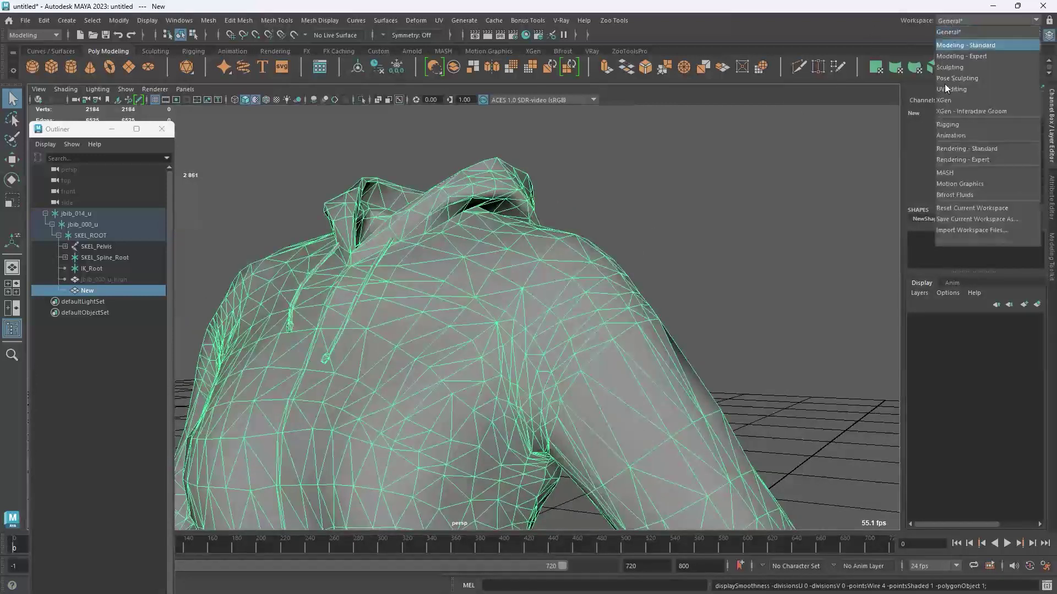
left_click(953, 97)
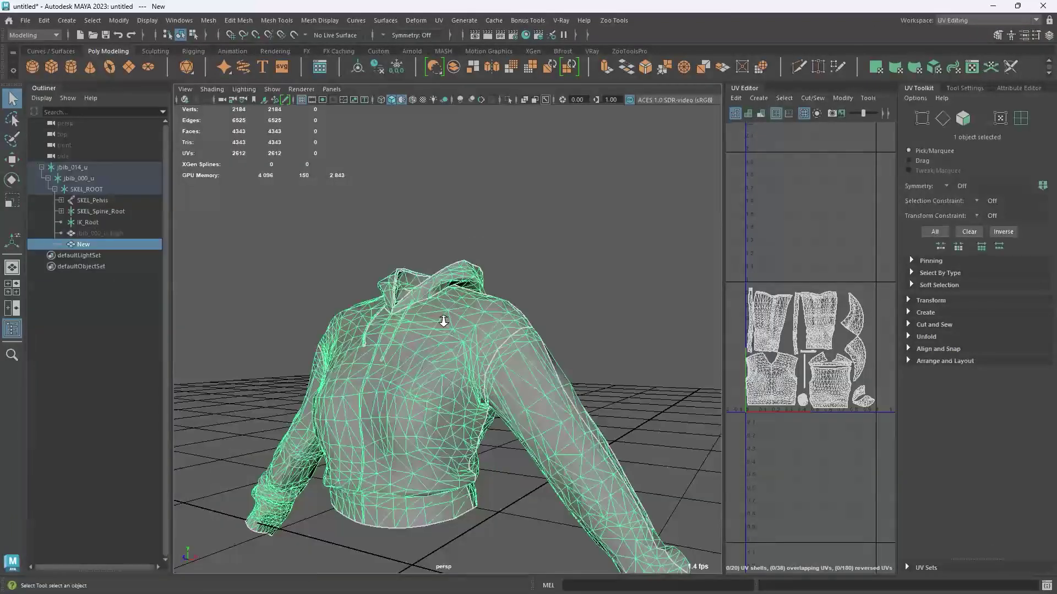
mouse_move(627, 306)
right_mouse_down("alt")
mouse_move(663, 337)
mouse_move(642, 318)
right_mouse_up("alt")
middle_click_drag(641, 318, 779, 356, "alt")
left_click_drag(347, 329, 414, 300, "alt")
right_click_drag(414, 300, 366, 406, "alt")
scroll(363, 385, "down", 8)
right_click_drag(352, 371, 408, 431, "alt")
left_click_drag(408, 431, 345, 406, "alt")
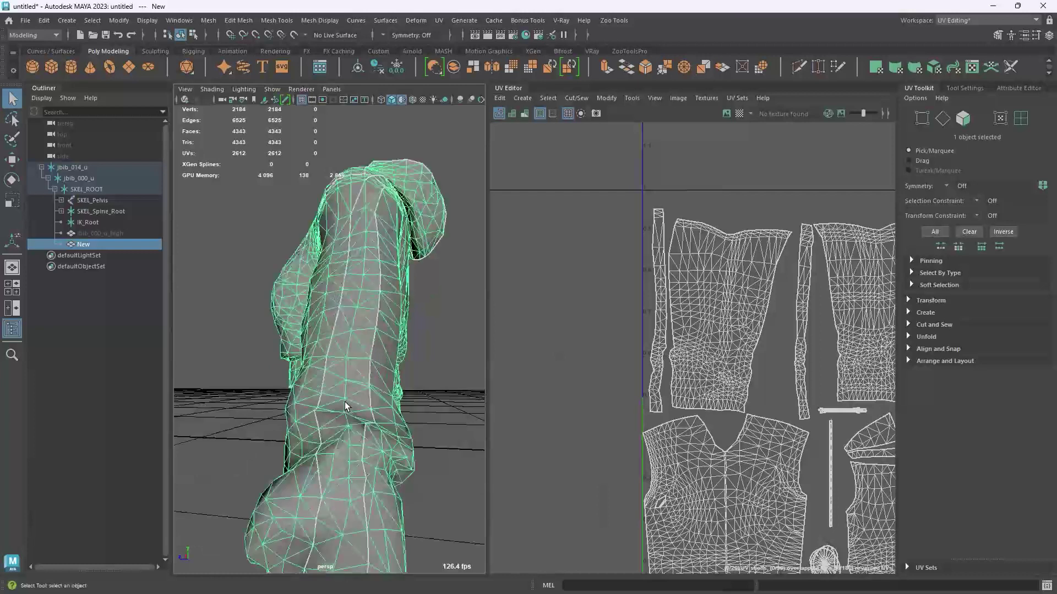
- Sew the narrow strip shell onto the first sleeve's UV shell with the 3D Cut and Sew UV Tool
left_click(1010, 66)
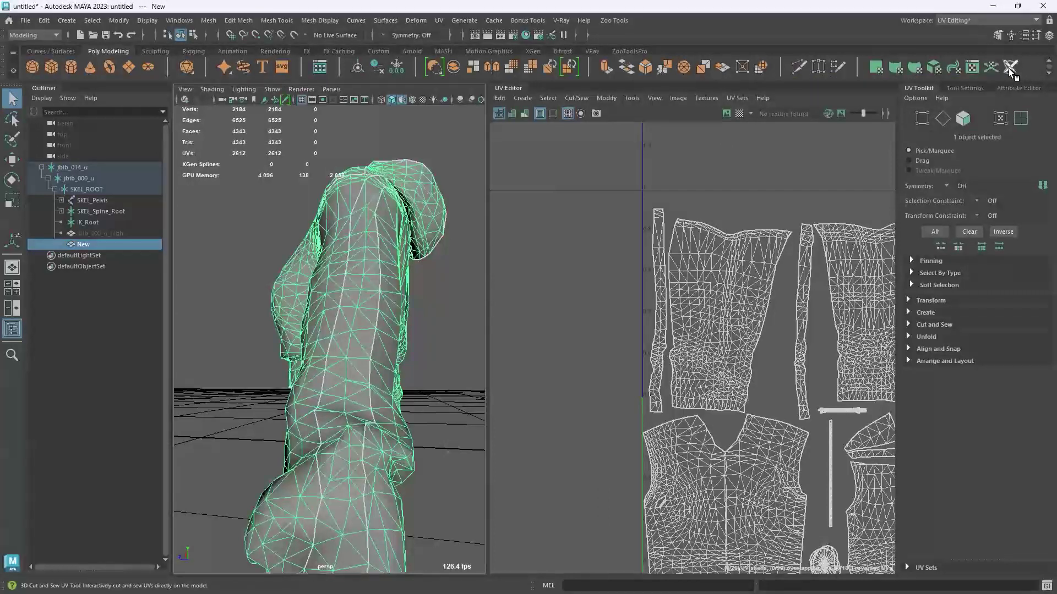
middle_click_drag(683, 261, 663, 264, "alt")
scroll(690, 262, "up", 2)
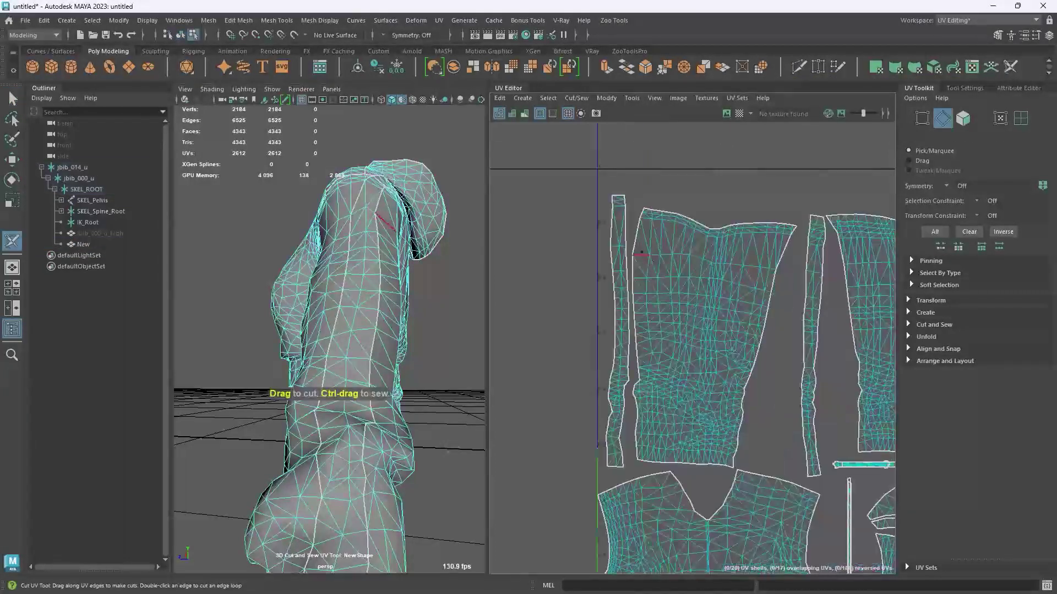
left_click_drag(633, 208, 631, 244, "ctrl")
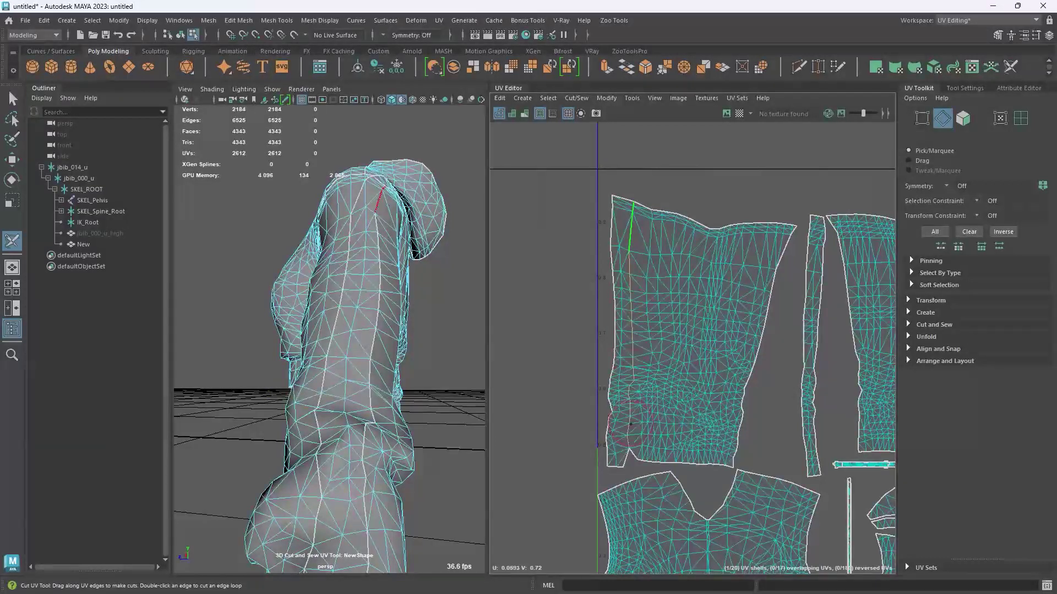
left_click_drag(632, 437, 627, 423, "ctrl")
middle_click_drag(687, 377, 624, 363, "alt")
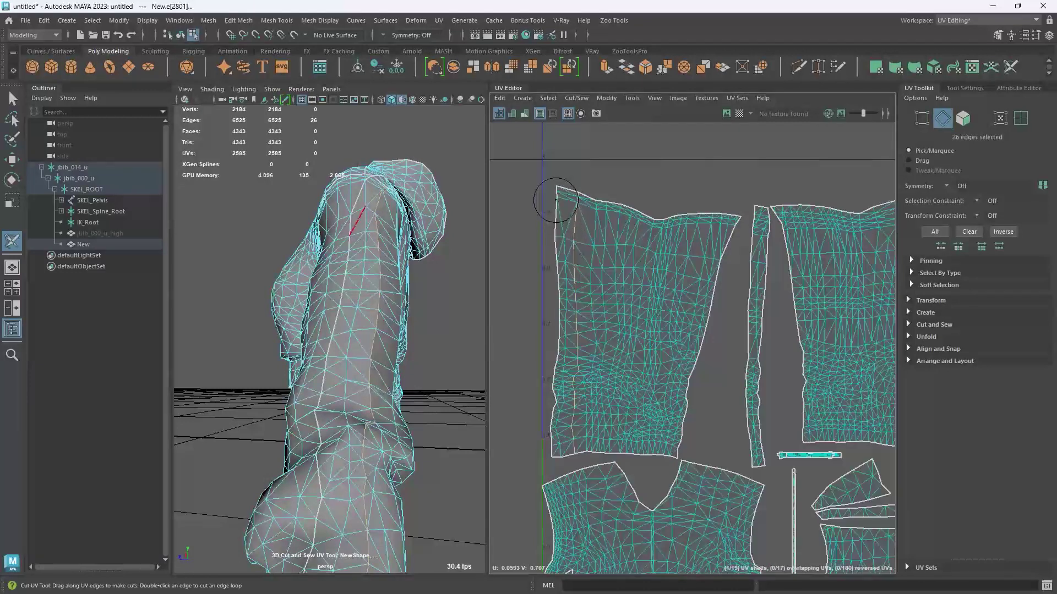
middle_click_drag(691, 307, 580, 301, "alt")
left_click_drag(653, 199, 669, 410, "ctrl")
key("ctrl+z")
- Move the second sleeve's UV shell and its narrow strip together to the empty space above the other shells
key("w")
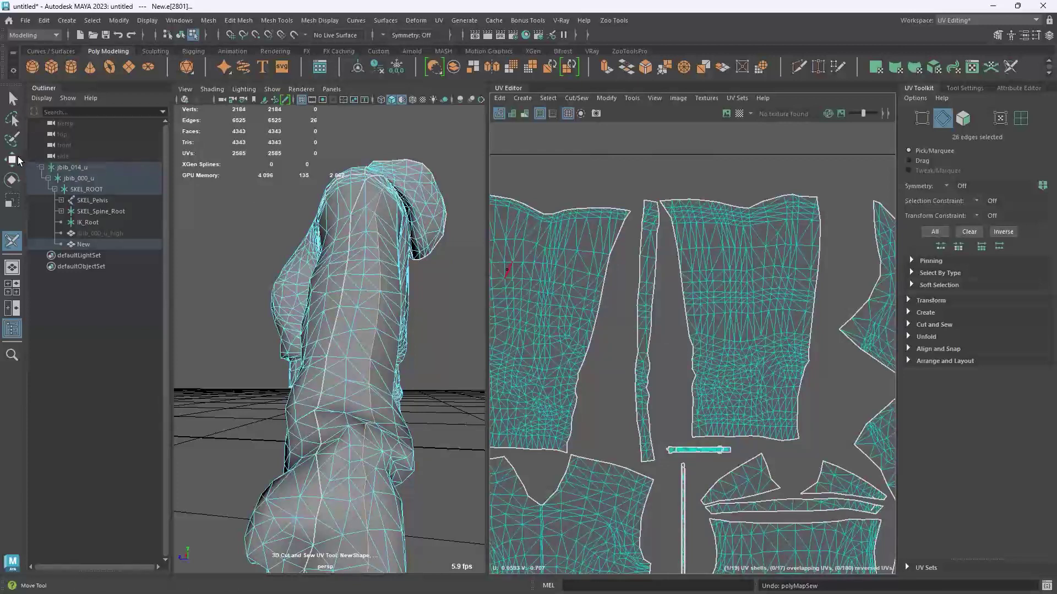
right_click_drag(661, 187, 630, 176)
left_click(704, 218)
left_click(645, 250, "shift")
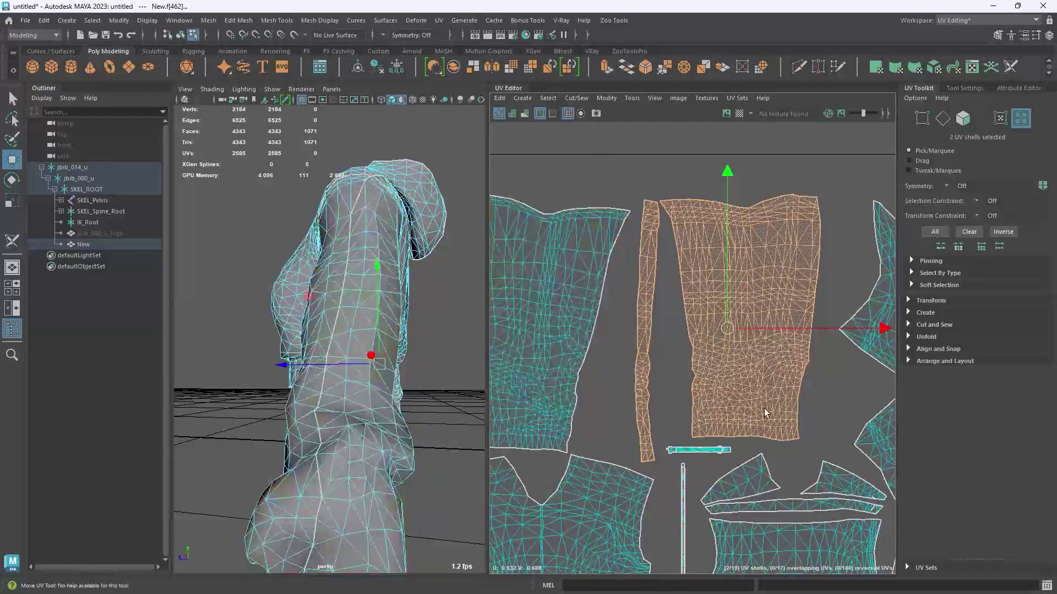
middle_click_drag(668, 455, 629, 370, "alt")
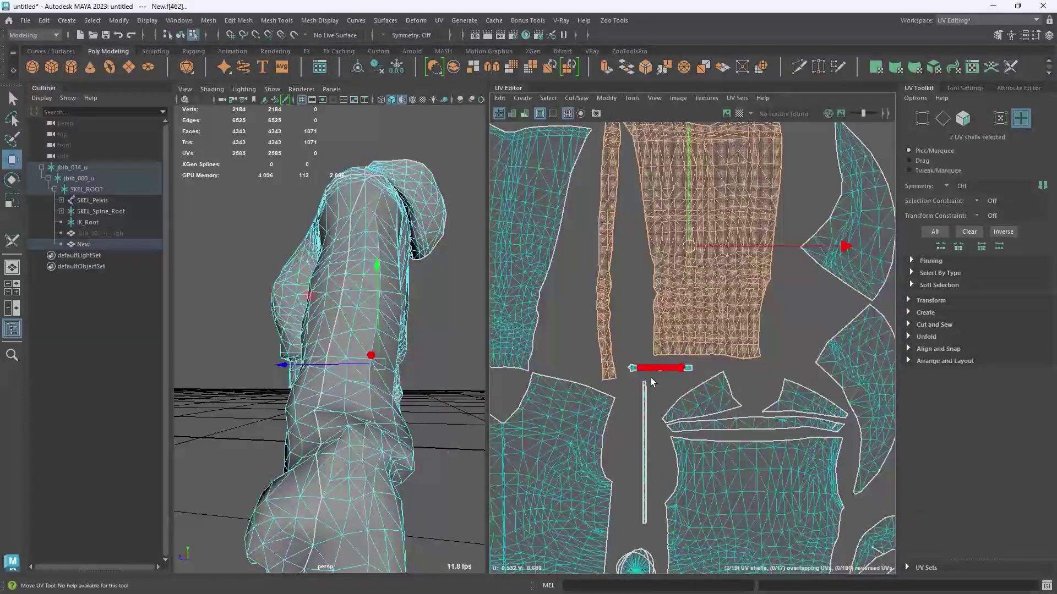
mouse_move(718, 324)
right_mouse_down("alt")
mouse_move(687, 377)
mouse_move(698, 330)
right_mouse_up("alt")
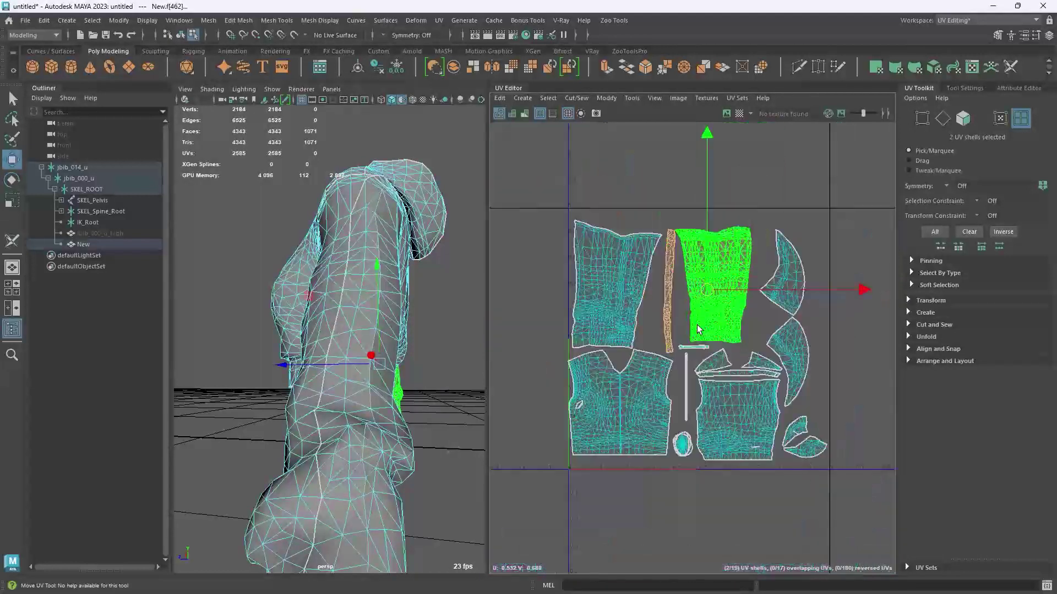
middle_click_drag(698, 330, 683, 396, "alt")
left_click_drag(697, 328, 698, 133)
middle_click_drag(694, 300, 692, 421, "alt")
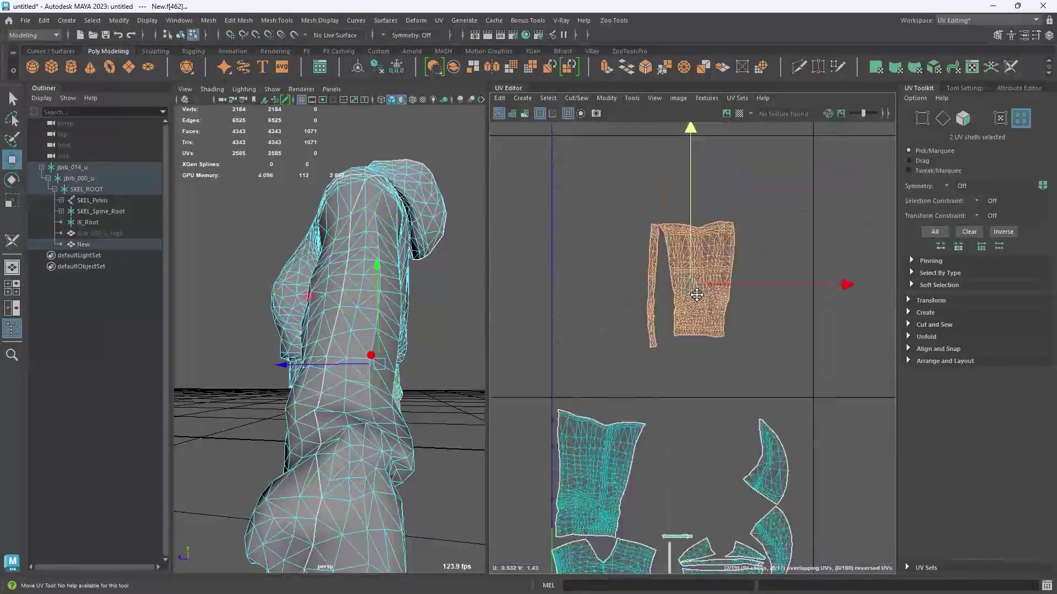
scroll(695, 241, "up", 3)
left_click(586, 247)
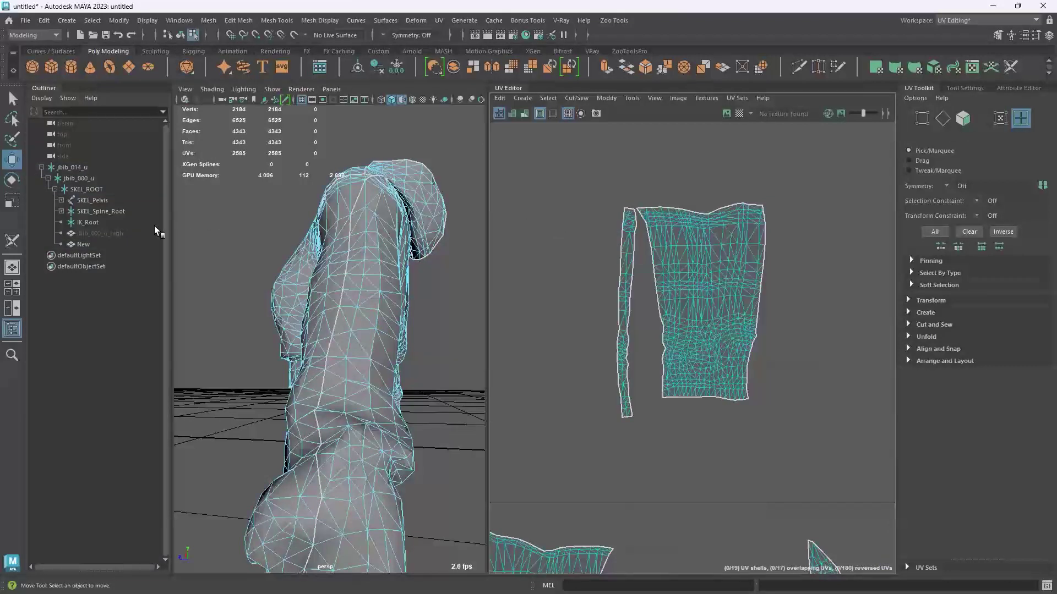
- Sew the narrow strip shell onto the second sleeve's UV shell with the 3D Cut and Sew UV Tool
left_click(12, 240)
left_click_drag(629, 210, 643, 414, "ctrl")
scroll(691, 352, "down", 5)
middle_click_drag(682, 359, 667, 251, "alt")
- Move the first sleeve's UV shell up beside the second sleeve's shell, above the UV tile
key("w")
left_click(615, 308)
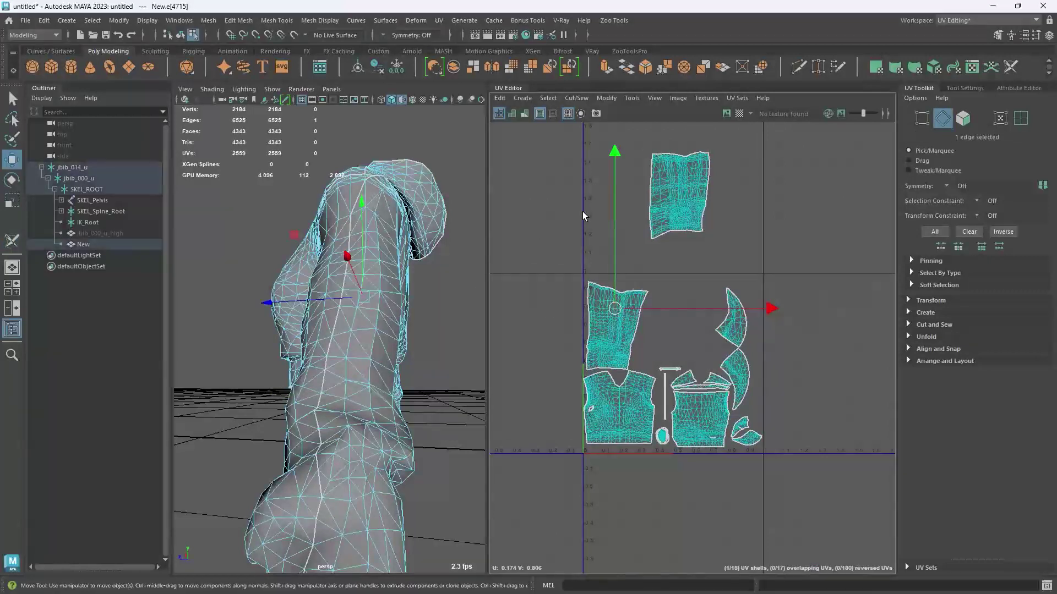
right_click_drag(582, 211, 551, 194)
left_click(610, 289)
left_click_drag(616, 285, 623, 152)
middle_click_drag(561, 353, 670, 273, "alt")
- Sew the small diamond-shaped cut closed inside the V-necked torso UV shell
scroll(570, 362, "up", 5)
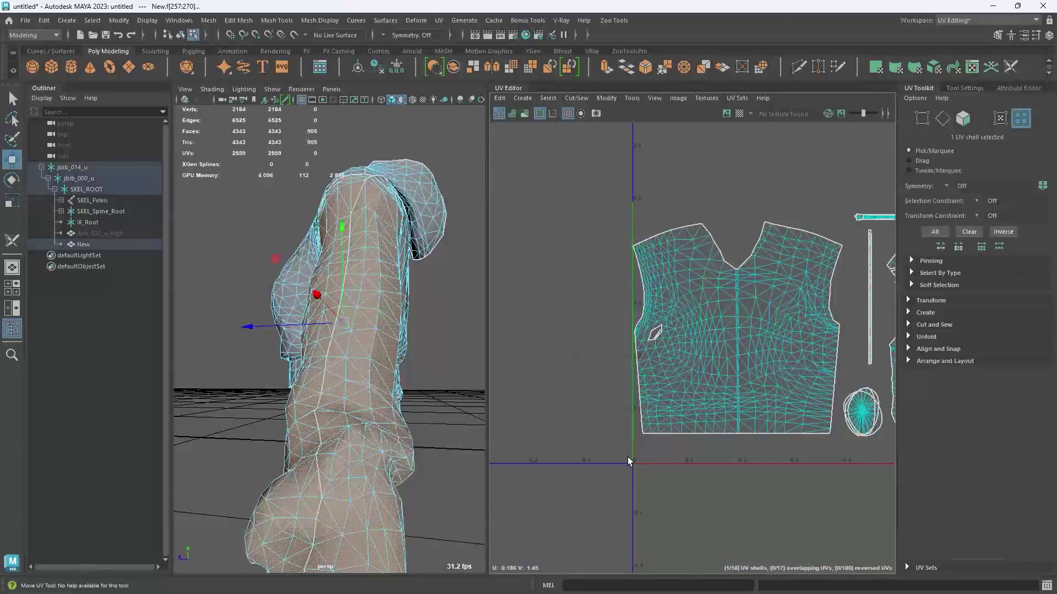
scroll(628, 457, "up", 3)
left_click(504, 325)
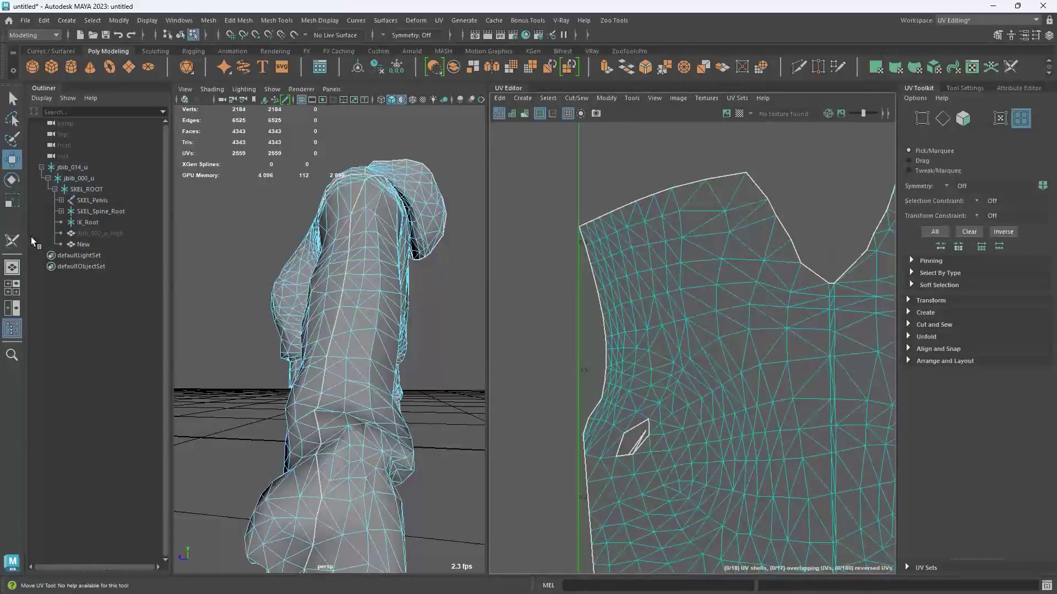
key("shift+x")
left_click_drag(343, 351, 649, 329, "alt")
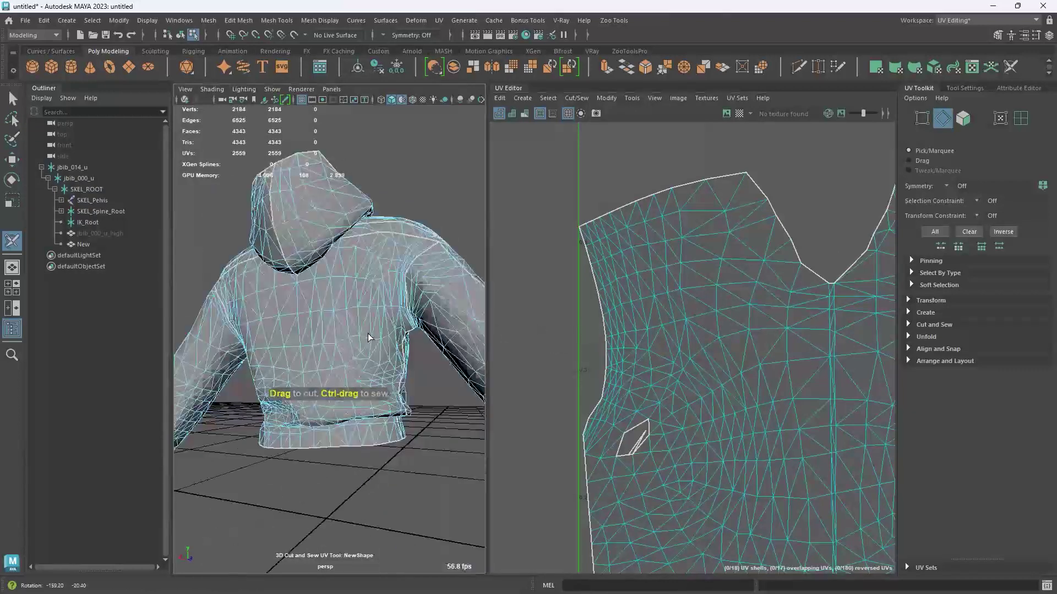
scroll(366, 314, "up", 3)
left_click_drag(365, 295, 382, 297, "alt")
left_click_drag(299, 329, 419, 343, "alt")
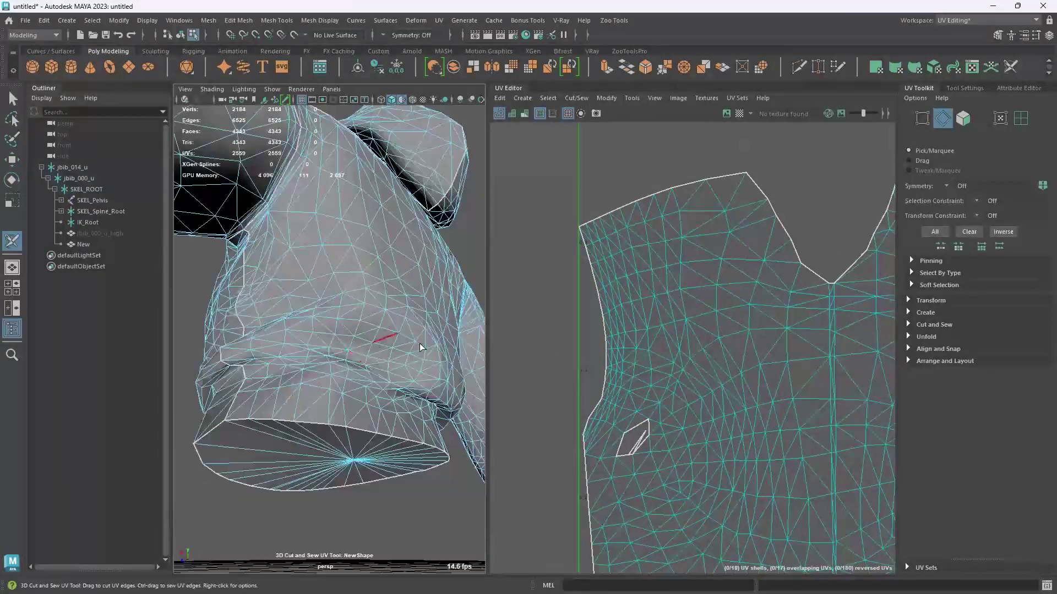
middle_click_drag(647, 436, 646, 364, "alt")
mouse_move(645, 356)
left_mouse_down("ctrl")
mouse_move(627, 374)
mouse_move(632, 399)
left_mouse_up("ctrl")
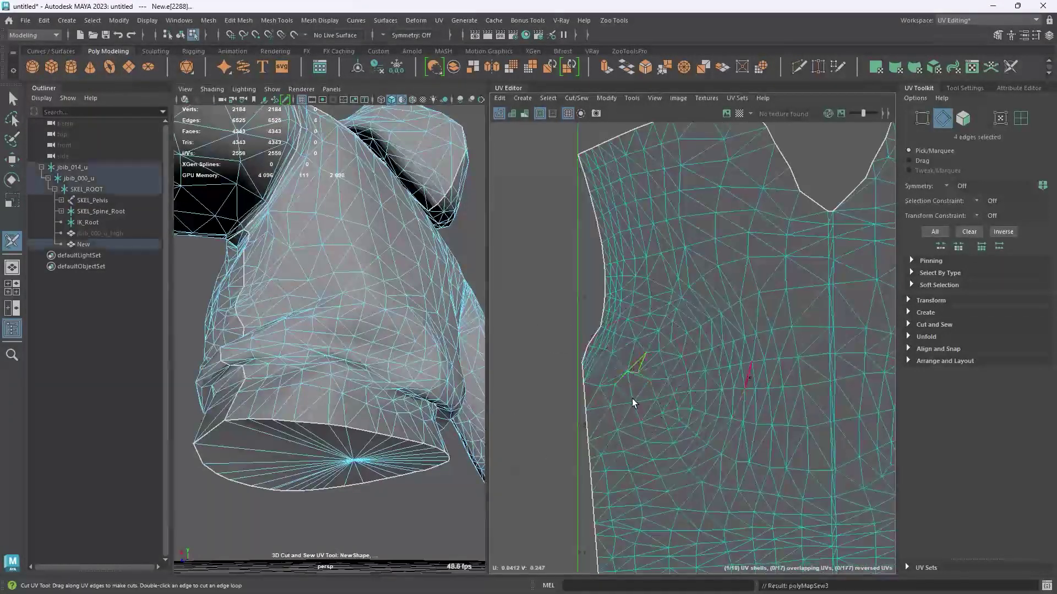
- Examine the small open slit in the other torso UV shell up close
right_click_drag(672, 319, 596, 298, "alt")
middle_click_drag(621, 326, 561, 312, "alt")
middle_click_drag(778, 359, 587, 329, "alt")
right_click_drag(587, 329, 655, 239, "alt")
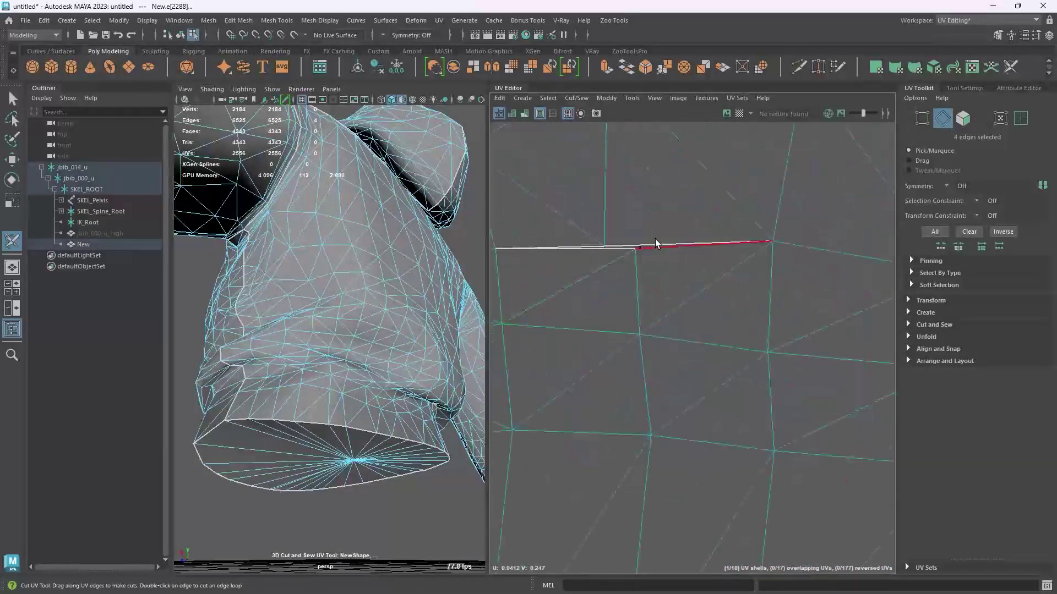
- Return to object selection on the New mesh, widen the 3D viewport and frame the hoodie's lower hem
left_click(8, 160)
right_click_drag(298, 211, 361, 195)
key("f")
left_click_drag(489, 265, 696, 289)
right_click_drag(479, 314, 472, 347, "alt")
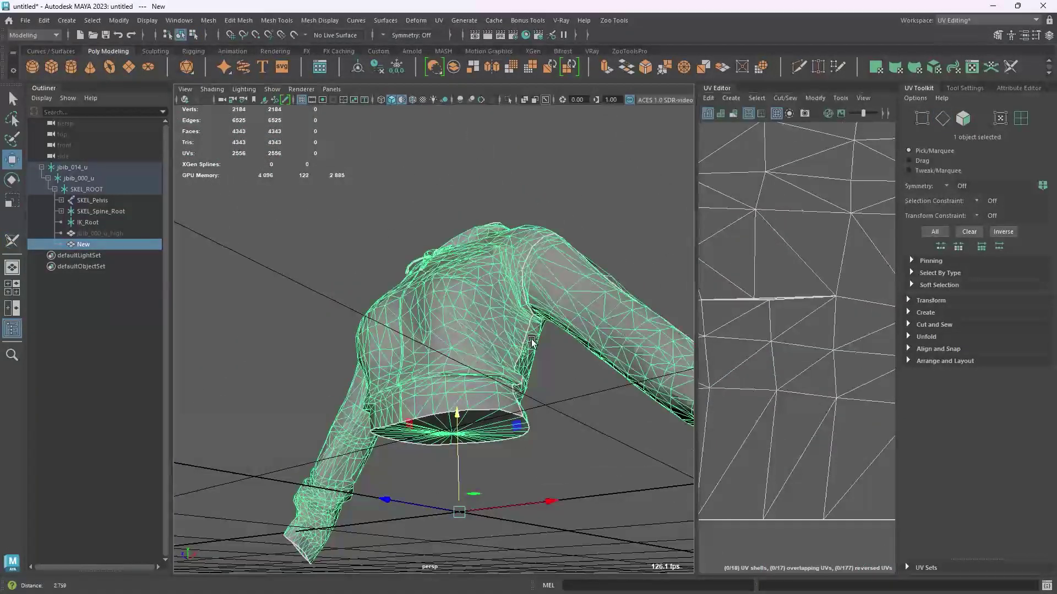
left_click_drag(532, 340, 646, 382, "alt")
left_click_drag(575, 374, 533, 382, "alt")
right_click_drag(533, 382, 549, 433, "alt")
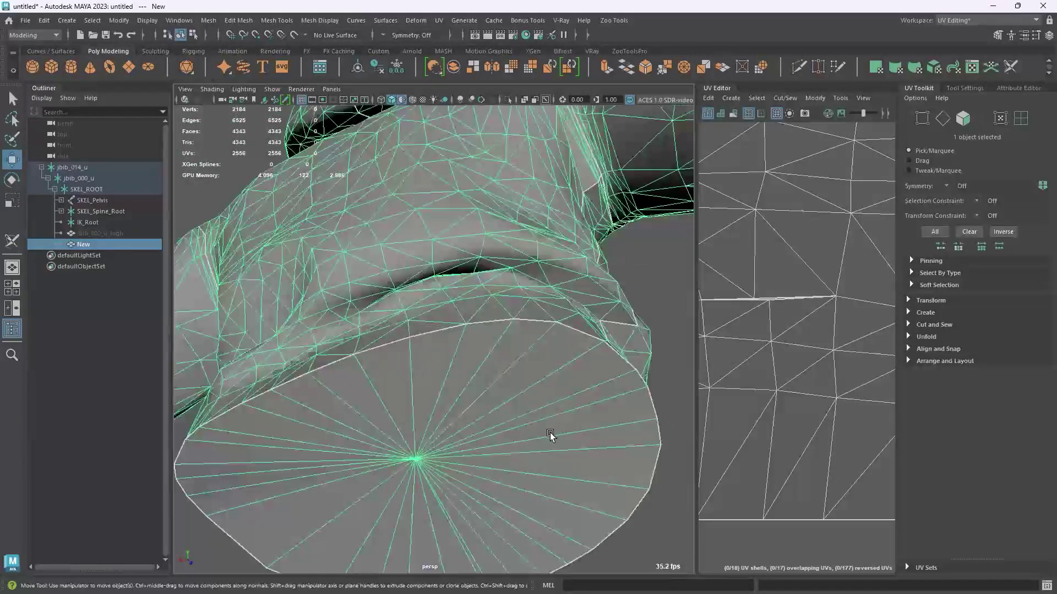
middle_click_drag(549, 364, 550, 434, "alt")
- Turn on smooth mesh preview for the New mesh and frame the open slit near the waistband closely
key("3")
left_click_drag(580, 469, 415, 408, "alt")
right_click_drag(415, 406, 379, 403, "alt")
middle_click_drag(379, 403, 439, 406, "alt")
right_click_drag(438, 406, 495, 445, "alt")
middle_click_drag(496, 446, 444, 401, "alt")
left_click_drag(443, 401, 446, 406, "alt")
right_click_drag(446, 406, 479, 435, "alt")
- Merge the two separated vertices at the waistband slit to their center, then return to object selection on the mesh
right_click_drag(411, 373, 361, 295)
left_click(386, 421)
left_click(405, 428, "shift")
left_click_drag(436, 425, 390, 408, "alt")
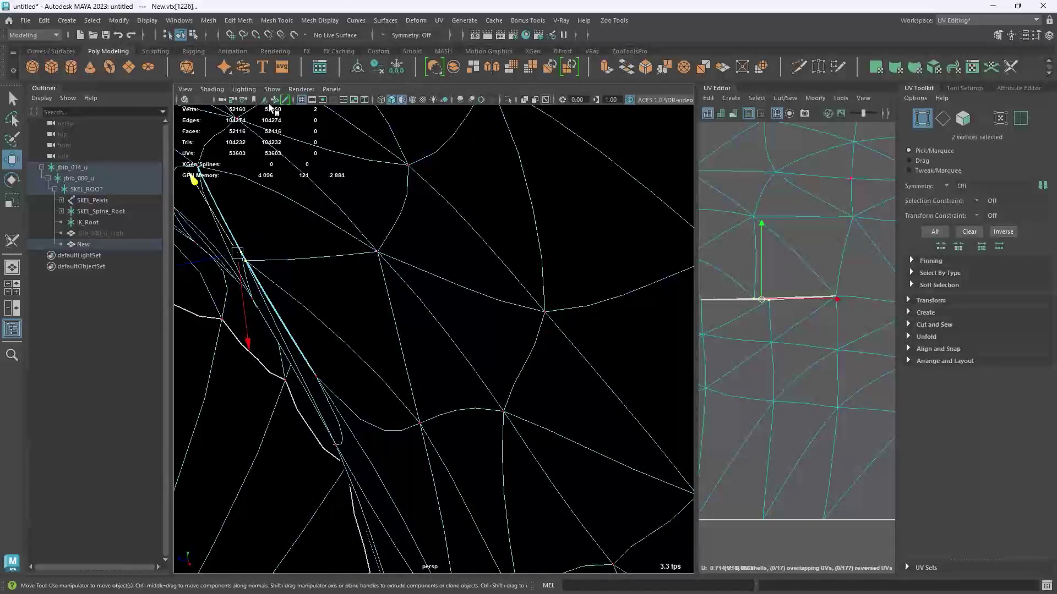
left_click(239, 20)
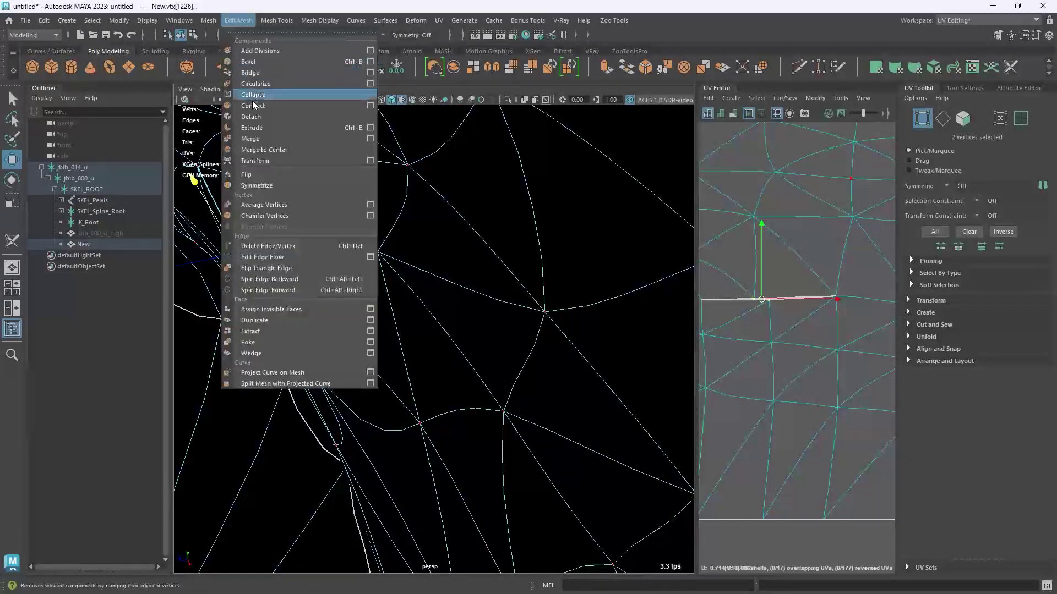
left_click(268, 150)
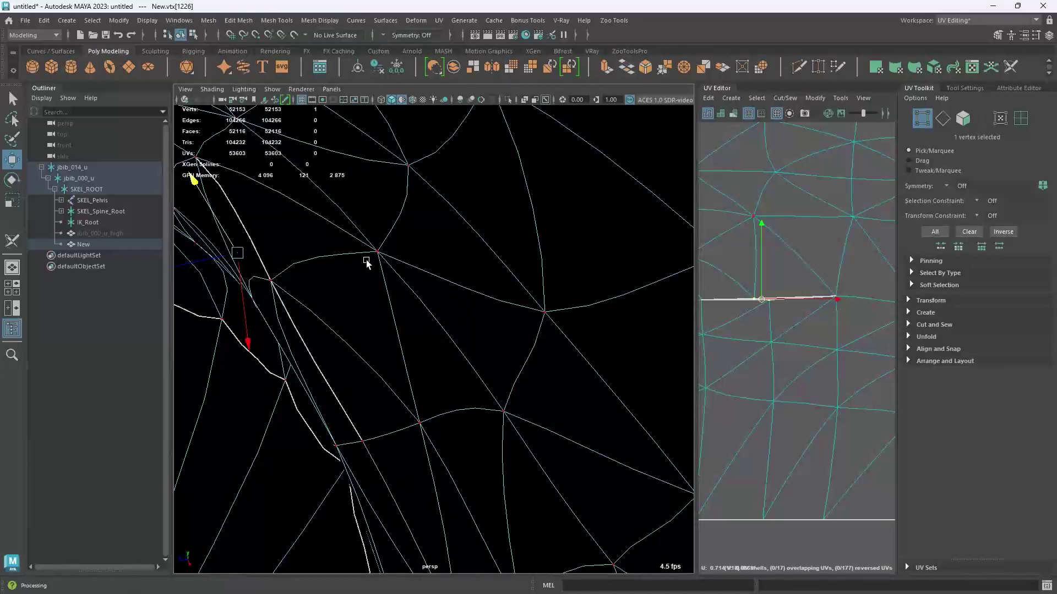
left_click_drag(334, 269, 392, 179, "alt")
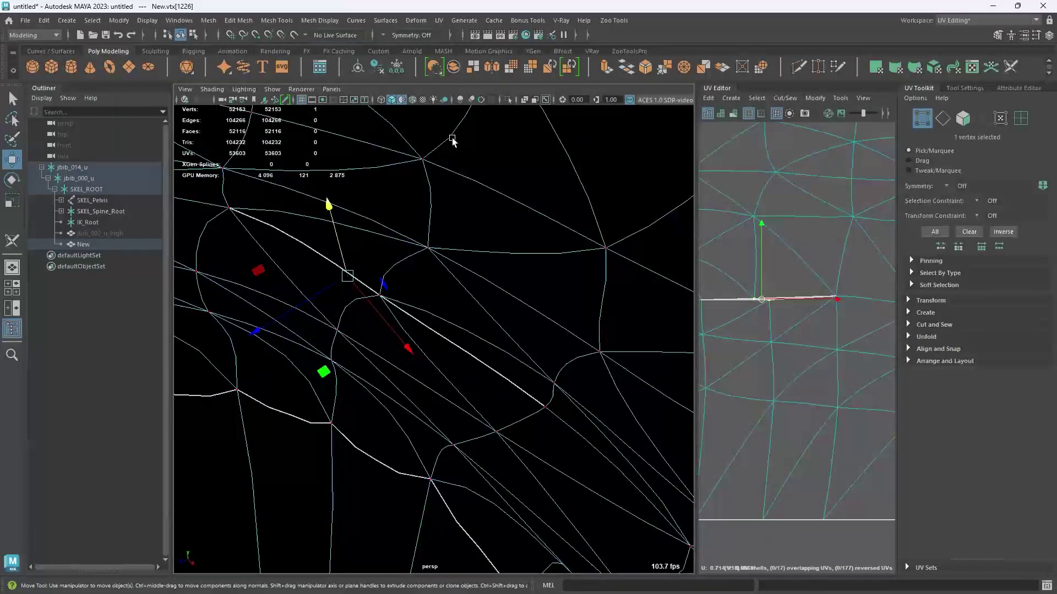
key("F8")
- Enlarge the UV view and sew the thin open slit in the torso UV shell closed with the Cut and Sew tool
left_click_drag(695, 264, 451, 266)
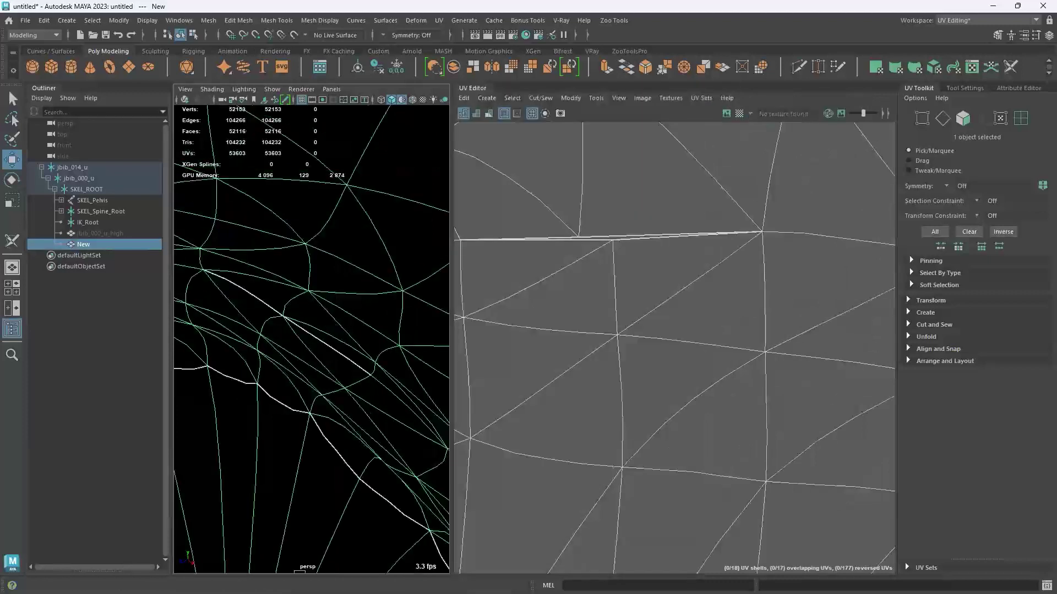
left_click(15, 239)
scroll(551, 289, "down", 3)
middle_click_drag(555, 283, 615, 332, "alt")
mouse_move(702, 308)
left_mouse_down("ctrl")
mouse_move(719, 300)
mouse_move(665, 300)
left_mouse_up("ctrl")
scroll(628, 329, "down", 10)
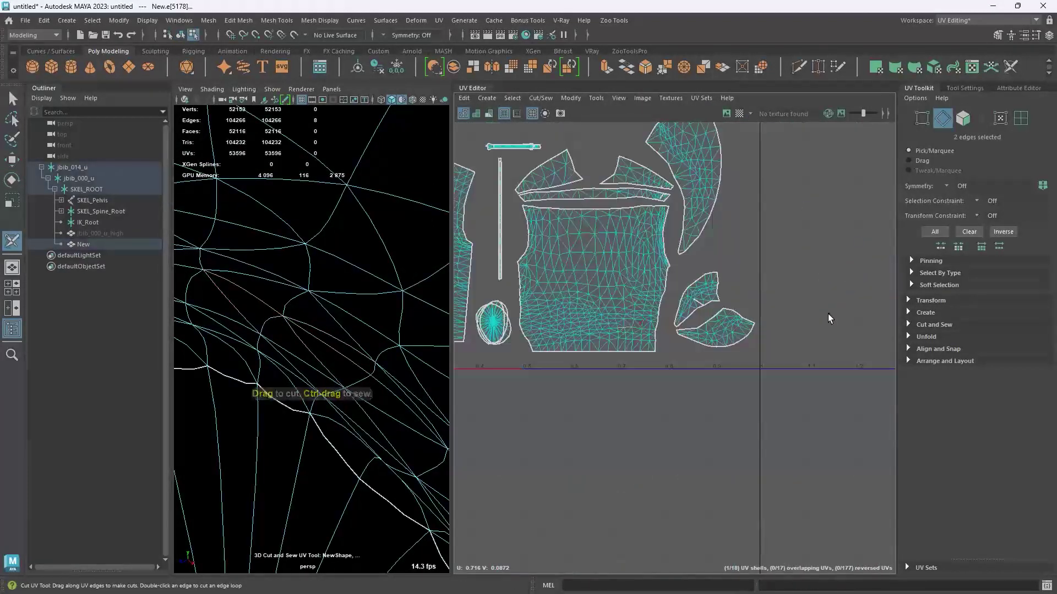
- Sew the two loose shoulder pieces and the narrow strip onto the torso UV shell to form one V-necked piece
scroll(737, 310, "up", 8)
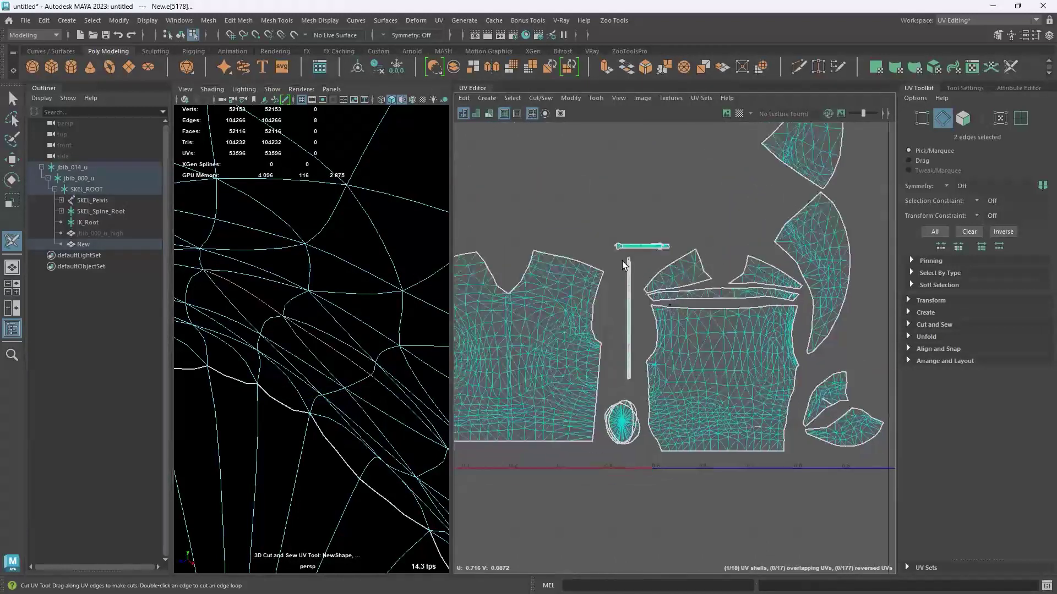
mouse_move(861, 300)
left_mouse_down("ctrl")
mouse_move(675, 295)
mouse_move(742, 309)
left_mouse_up("ctrl")
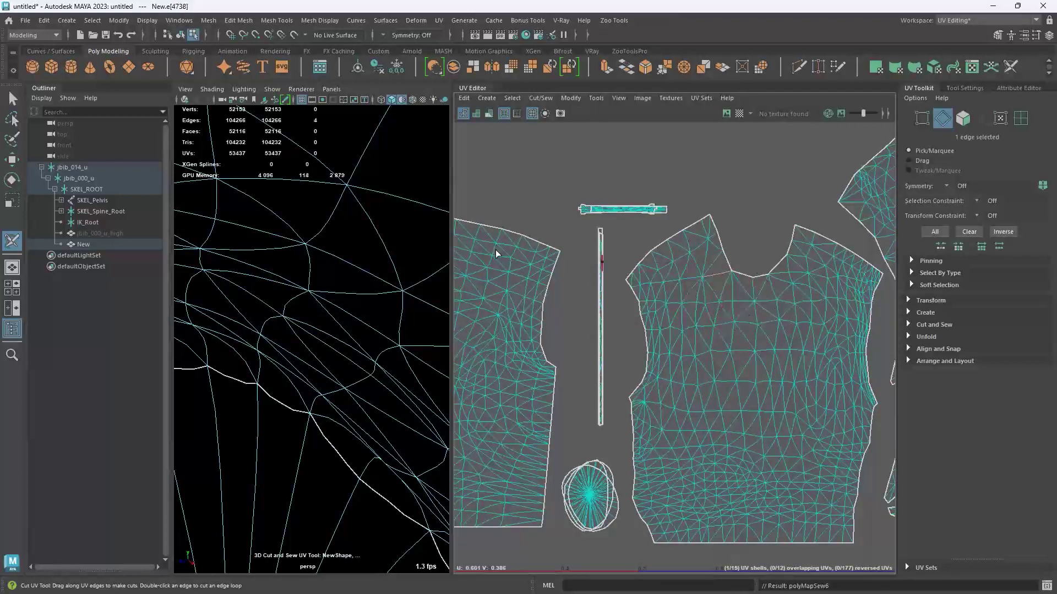
left_click(12, 160)
scroll(637, 359, "down", 6)
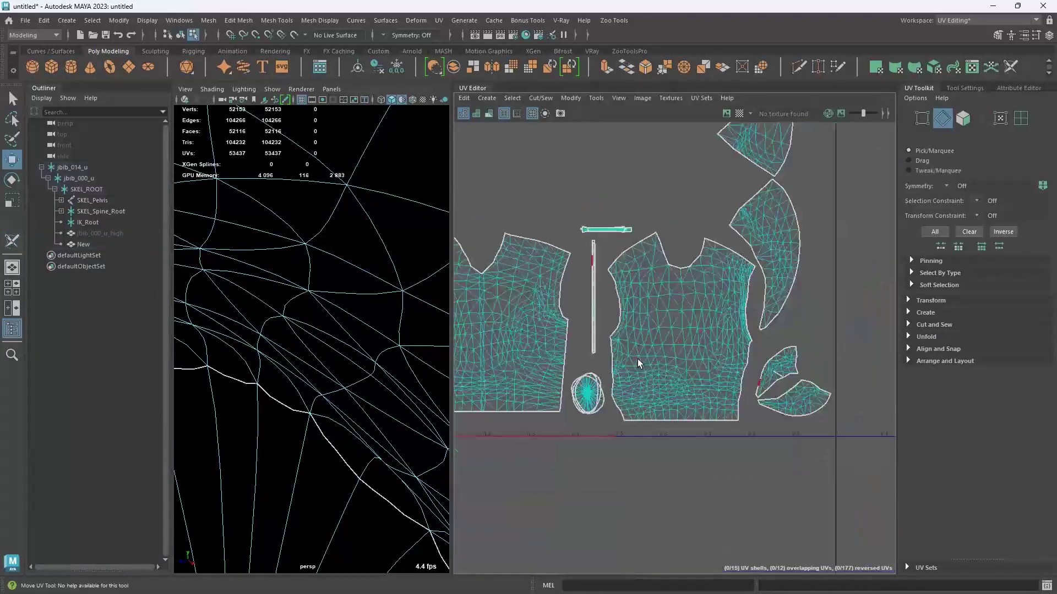
- Widen the 3D viewport, return to object selection and reselect the hoodie mesh
right_click_drag(626, 198, 573, 182)
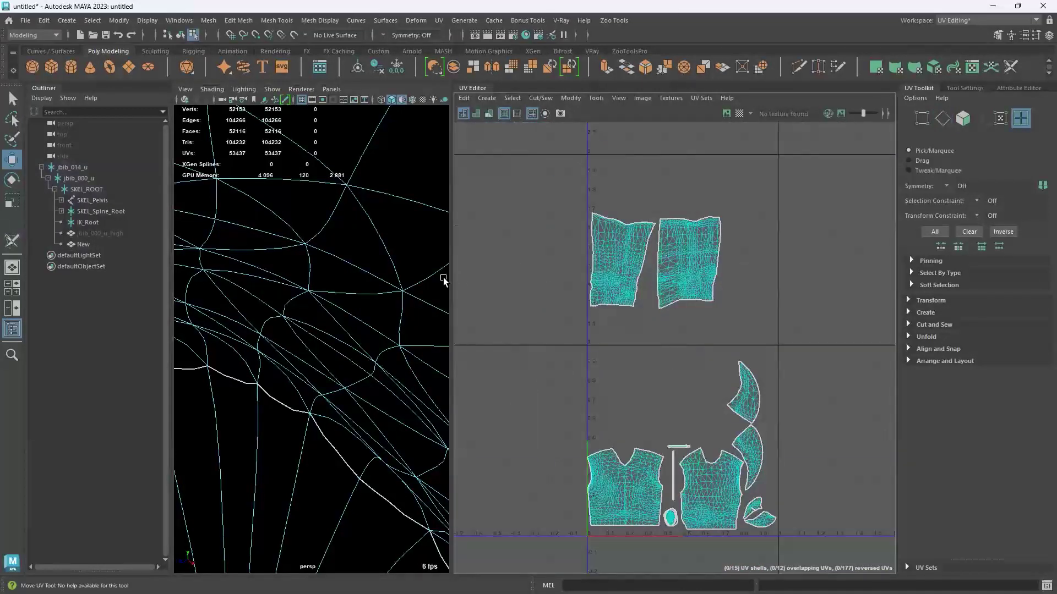
mouse_move(450, 280)
left_mouse_down()
mouse_move(825, 281)
mouse_move(776, 280)
left_mouse_up()
scroll(462, 193, "down", 8)
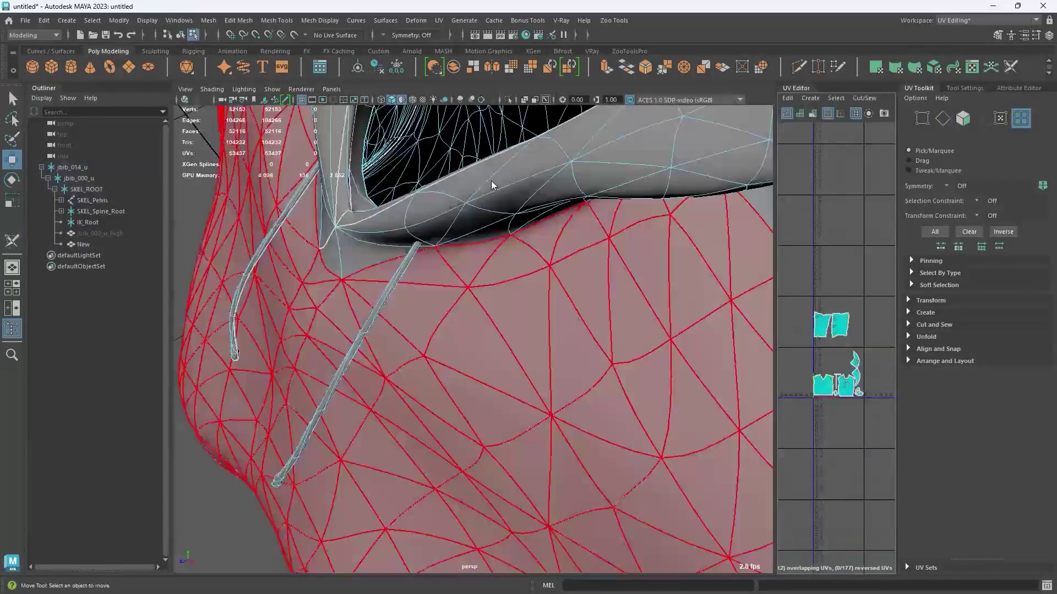
key("F8")
left_click_drag(550, 364, 508, 349, "alt")
scroll(510, 348, "up", 3)
left_click(530, 335)
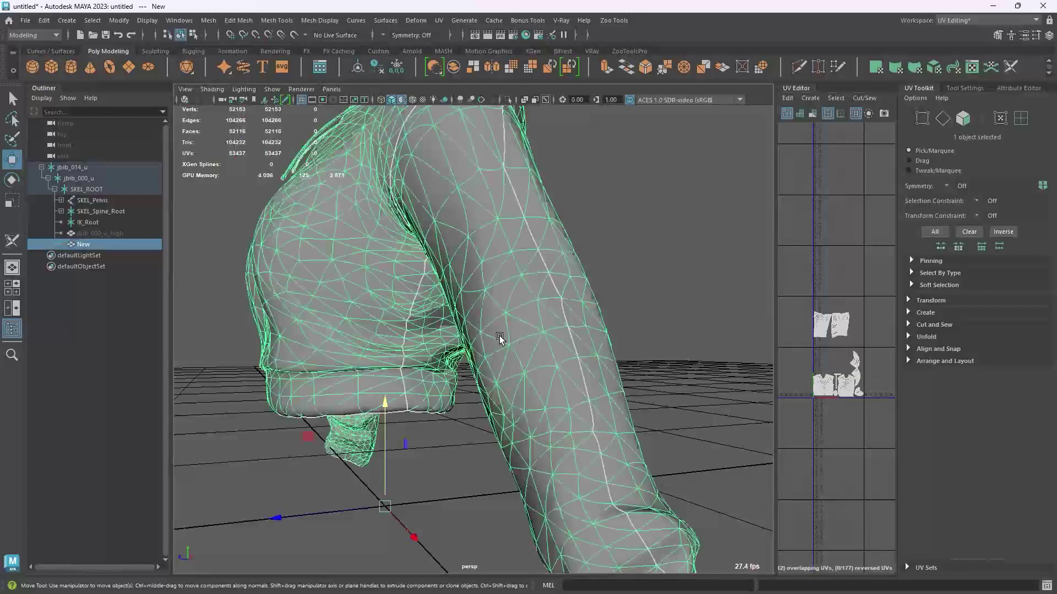
- Examine the seams running along the hoodie's sleeves and shoulders from several sides
scroll(500, 340, "down", 5)
left_click_drag(564, 423, 542, 433, "alt")
scroll(348, 335, "up", 5)
left_click_drag(349, 335, 295, 324, "alt")
left_click_drag(358, 384, 455, 404, "alt")
left_click_drag(473, 358, 364, 349, "alt")
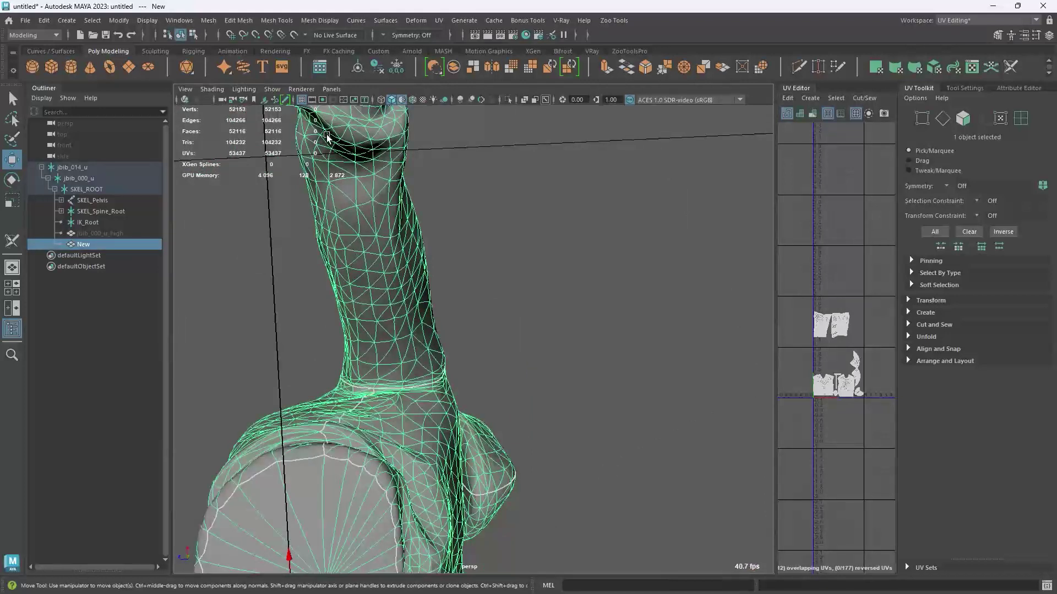
scroll(433, 209, "down", 6)
left_click_drag(433, 209, 471, 355, "alt")
scroll(471, 355, "up", 4)
left_click_drag(471, 286, 480, 356, "alt")
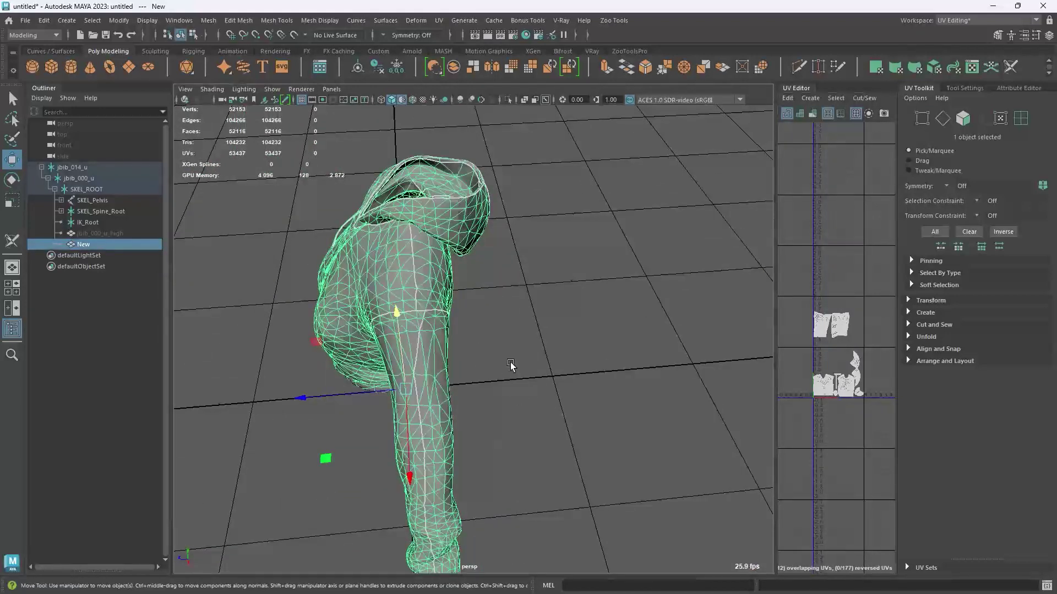
- Sew the first edge of the lengthwise sleeve seam just below the shoulder seam on one sleeve
middle_click_drag(511, 365, 549, 368, "alt")
scroll(549, 368, "up", 5)
left_click(11, 240)
scroll(450, 307, "up", 2)
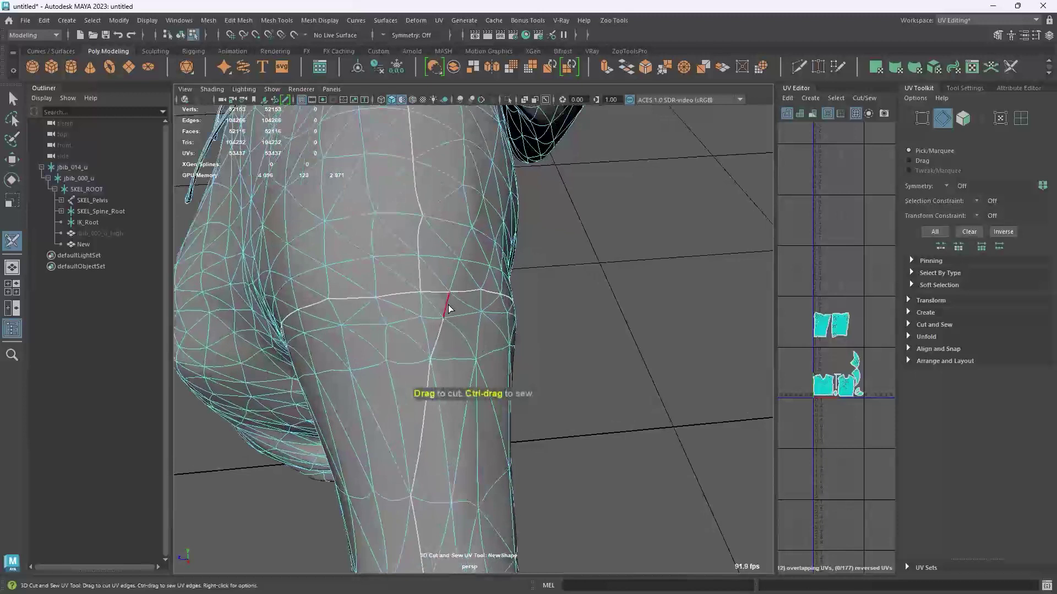
left_click_drag(453, 308, 448, 306, "ctrl")
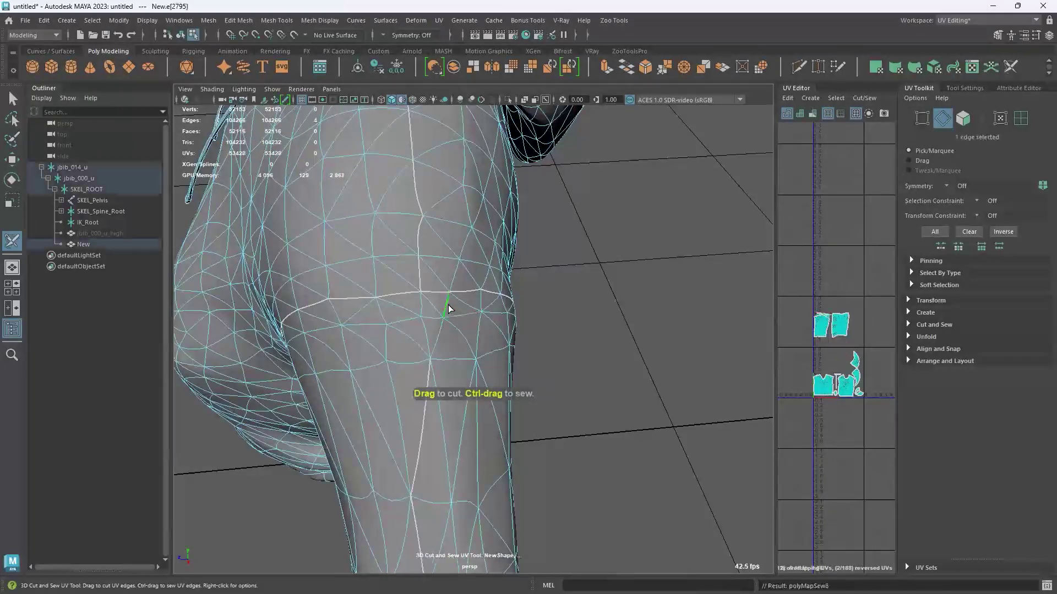
- Sew the matching first edge of the lengthwise seam below the shoulder seam on the opposite sleeve
scroll(514, 343, "down", 6)
left_click_drag(503, 345, 567, 380, "alt")
middle_click_drag(500, 337, 519, 308, "alt")
left_click_drag(484, 312, 499, 359, "alt")
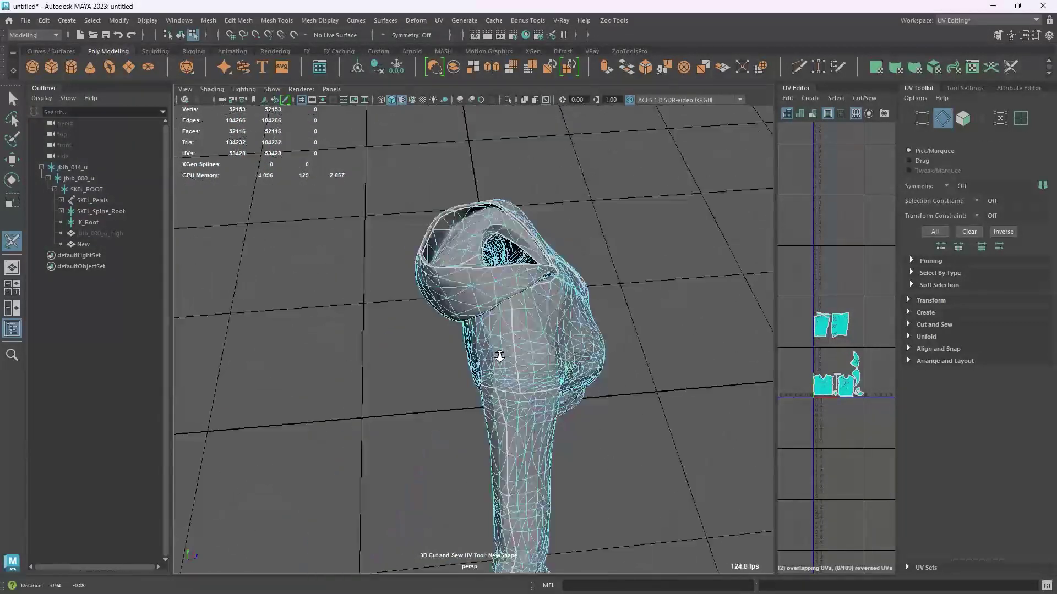
middle_click_drag(500, 358, 477, 310, "alt")
scroll(477, 310, "up", 5)
left_click_drag(476, 310, 469, 306, "ctrl")
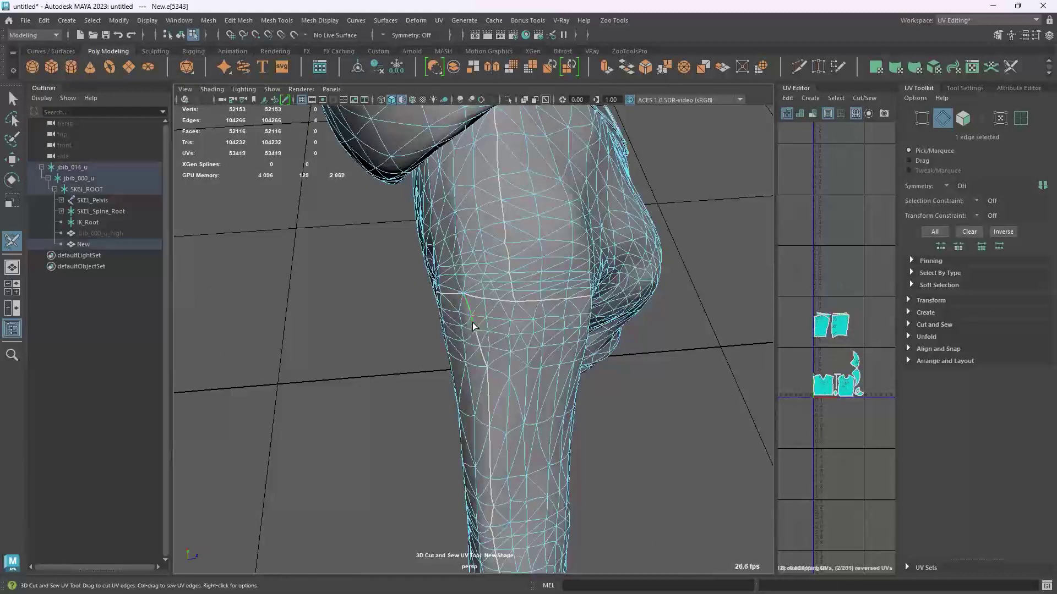
- Enlarge the UV view and sew the rest of the first sleeve shell's lengthwise seam down to its lower border
left_click_drag(773, 239, 341, 242)
scroll(613, 266, "down", 2)
middle_click_drag(613, 267, 663, 338, "alt")
scroll(663, 338, "up", 3)
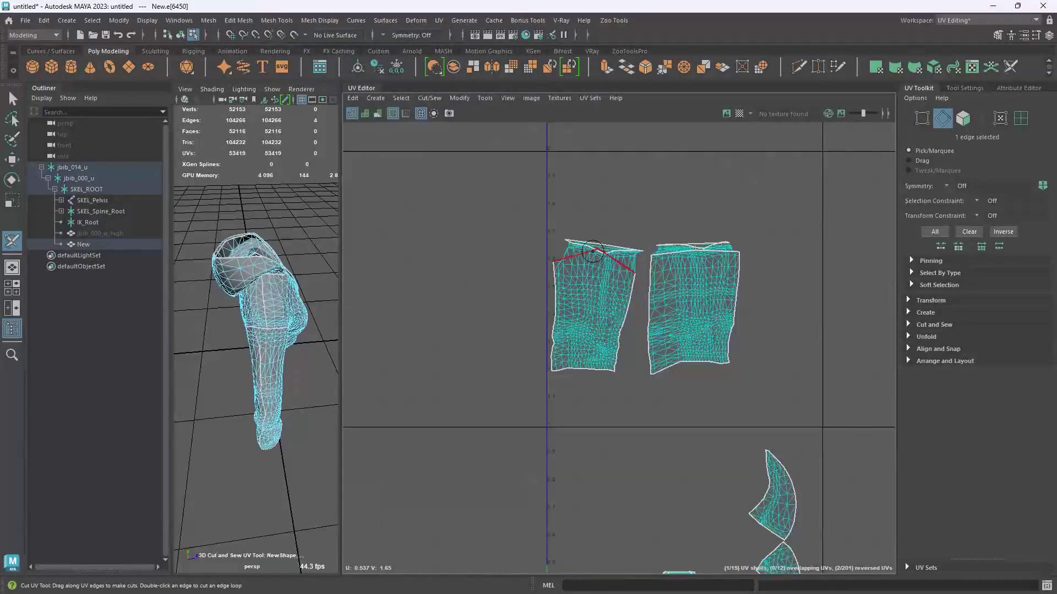
scroll(597, 266, "up", 4)
middle_click_drag(598, 274, 597, 300, "alt")
mouse_move(601, 251)
left_mouse_down("ctrl")
mouse_move(580, 469)
mouse_move(561, 438)
mouse_move(544, 449)
mouse_move(574, 456)
left_mouse_up("ctrl")
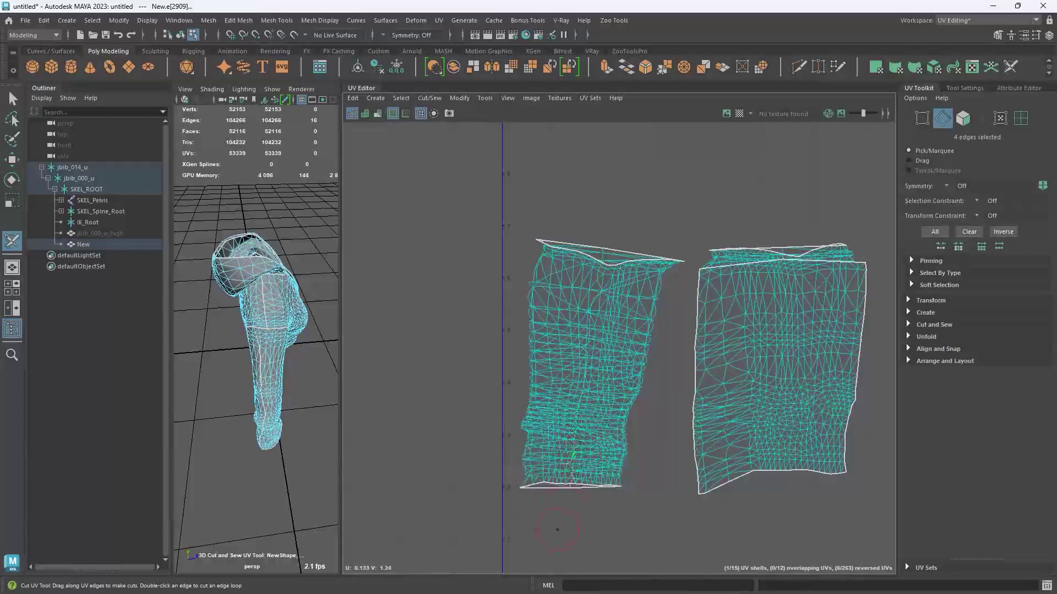
- Sew the second sleeve shell's lengthwise seam down to its lower border and turn off smooth mesh preview
middle_click_drag(713, 339, 610, 331, "alt")
mouse_move(685, 247)
left_mouse_down("ctrl")
mouse_move(669, 323)
mouse_move(673, 459)
left_mouse_up("ctrl")
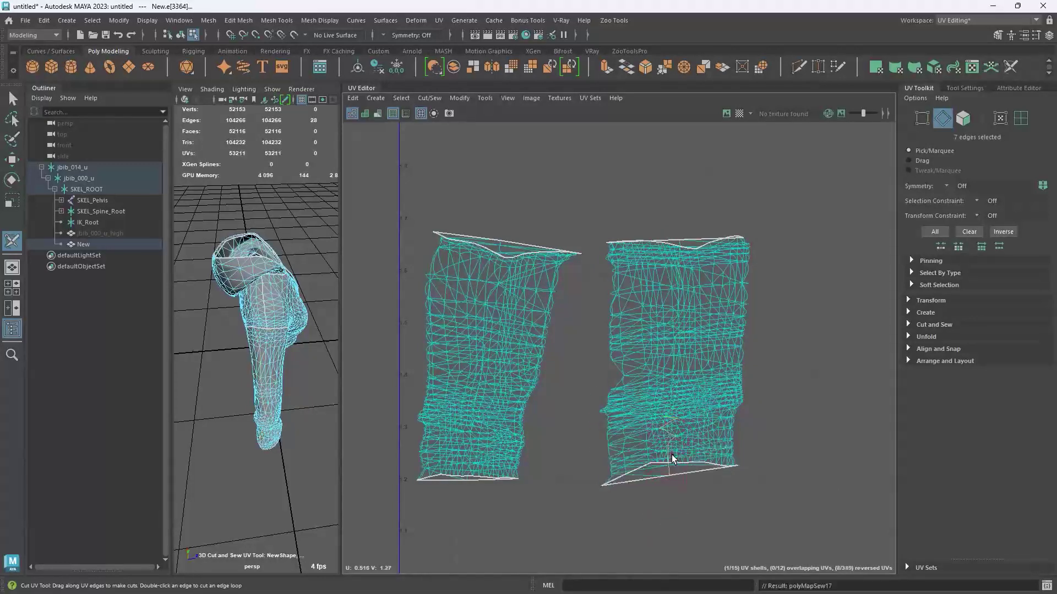
key("1")
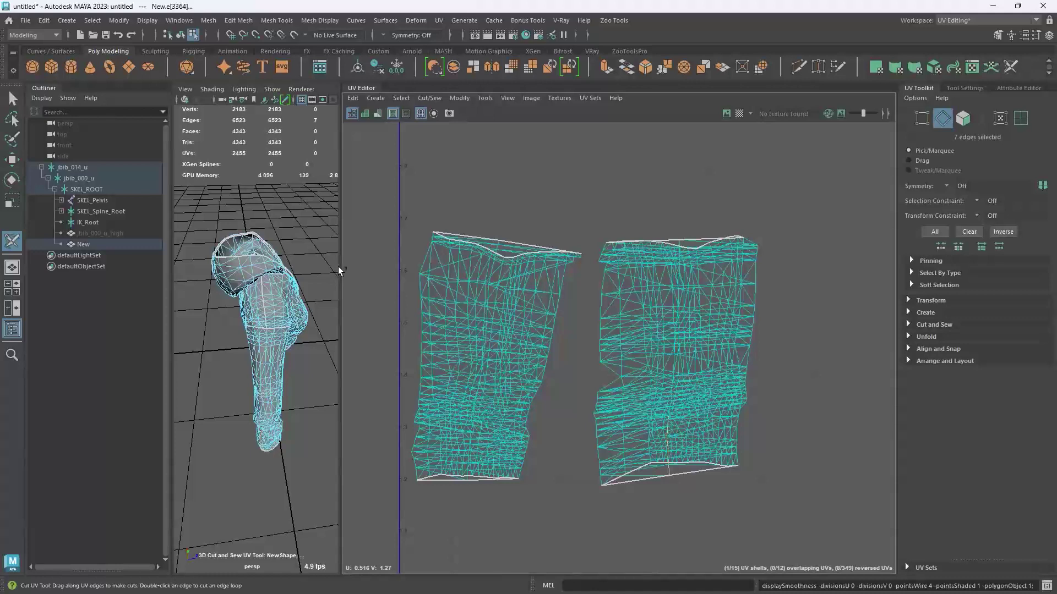
- Widen the 3D viewport and cut the first UV edges from the armhole seam along one sleeve's underside
left_click_drag(342, 267, 578, 279)
left_click_drag(434, 308, 443, 246, "alt")
left_click_drag(429, 351, 408, 324, "alt")
left_click_drag(408, 289, 435, 275, "alt")
middle_click_drag(434, 275, 380, 307, "alt")
left_click_drag(384, 308, 775, 286, "alt")
left_click_drag(556, 292, 503, 304, "alt")
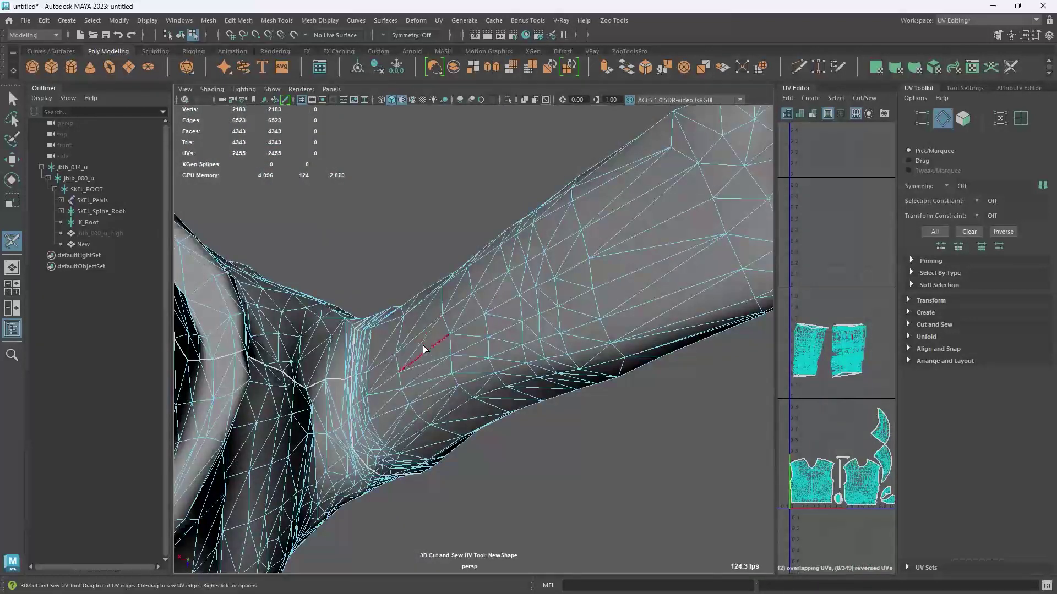
left_click_drag(323, 306, 492, 455, "alt")
right_click_drag(482, 411, 566, 203, "alt")
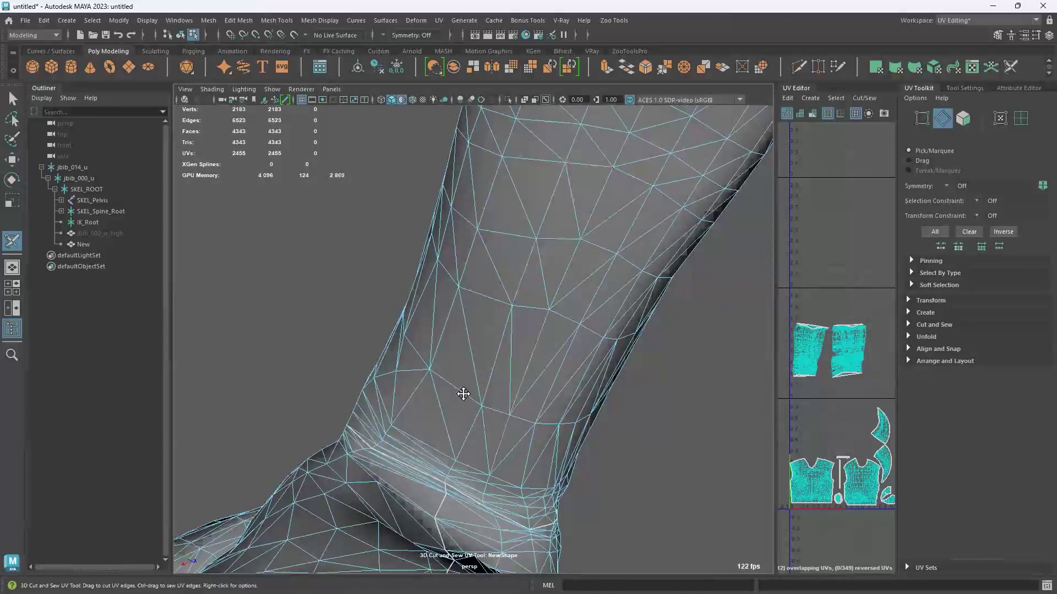
middle_click_drag(330, 406, 330, 338, "alt")
right_click_drag(321, 464, 439, 429, "alt")
scroll(445, 428, "up", 3)
scroll(446, 427, "down", 3)
scroll(444, 432, "up", 5)
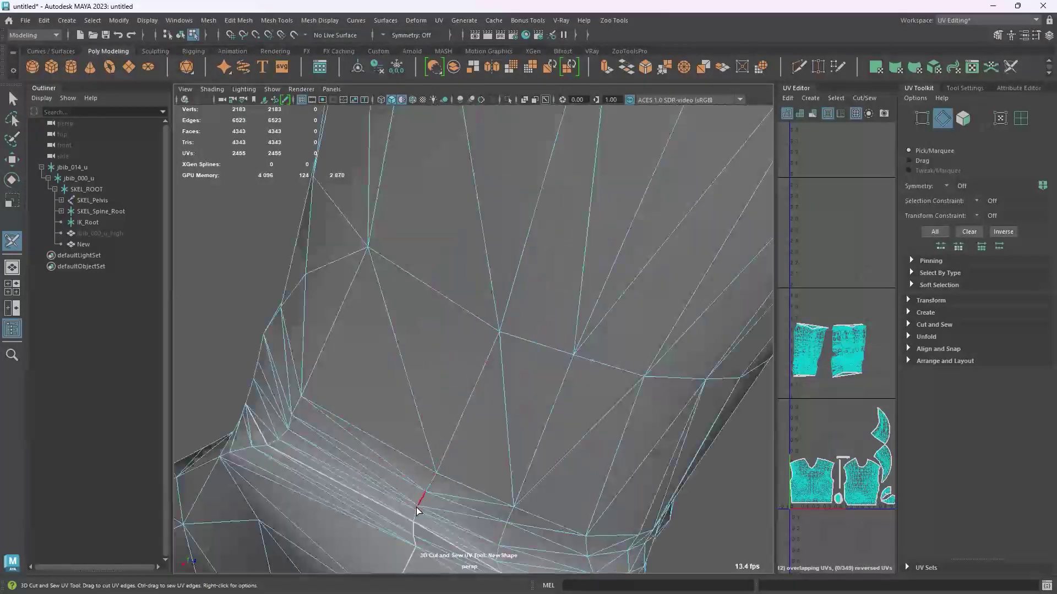
left_click_drag(414, 515, 428, 492)
left_click_drag(483, 376, 510, 279)
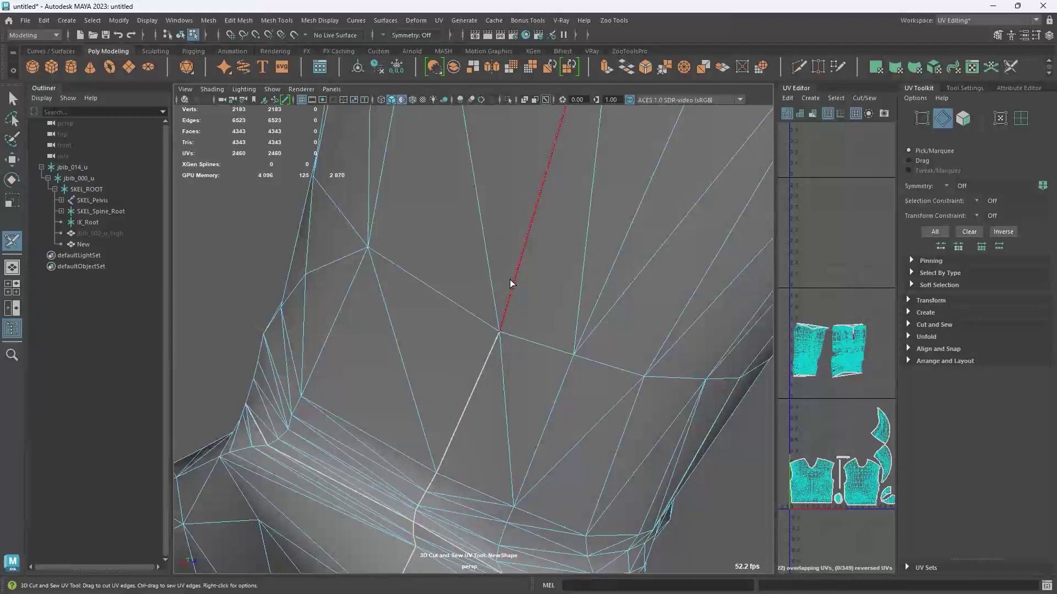
- Extend the sleeve's underside UV cut edge by edge along the middle of the sleeve
scroll(510, 280, "down", 5)
scroll(506, 349, "up", 2)
left_click(504, 338)
middle_click_drag(540, 394, 493, 452, "alt")
scroll(507, 347, "up", 2)
left_click(507, 346)
scroll(518, 412, "up", 2)
left_click(499, 347)
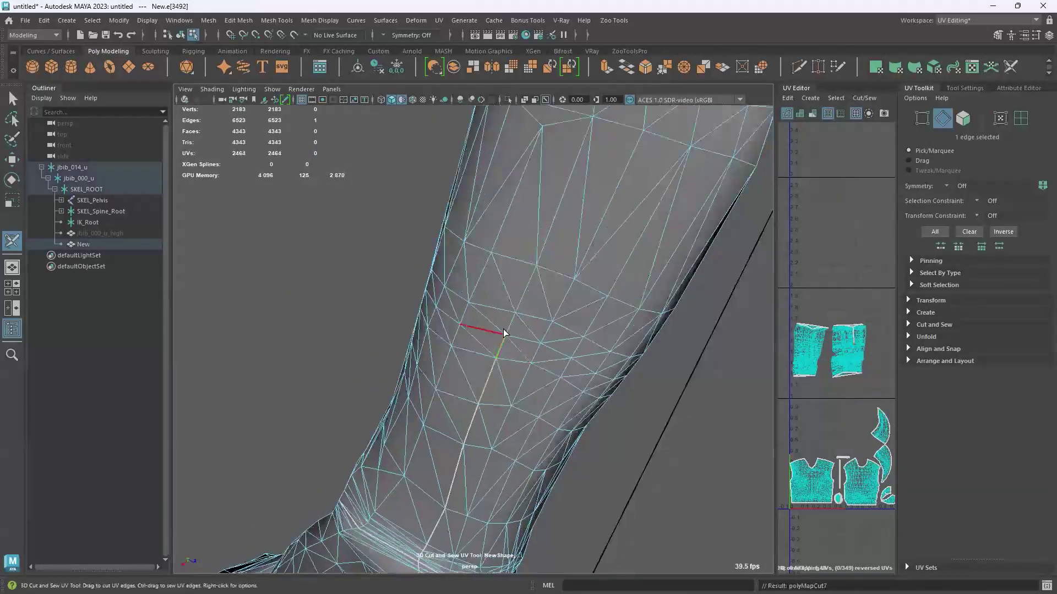
left_click(513, 316)
left_click(528, 279)
left_click(549, 236)
middle_click_drag(549, 235, 519, 299, "alt")
- Continue the same underside cut through the sleeve's lower part toward the cuff opening
scroll(519, 299, "down", 5)
left_click_drag(516, 326, 547, 422, "alt")
scroll(532, 330, "up", 4)
left_click(507, 268)
left_click(492, 251)
left_click(486, 233)
middle_click_drag(482, 295, 511, 431, "alt")
left_click_drag(512, 431, 583, 514, "alt")
scroll(483, 399, "up", 4)
left_click(484, 392)
left_click(494, 369)
mouse_move(496, 347)
left_mouse_down()
mouse_move(500, 309)
mouse_move(510, 422)
mouse_move(504, 344)
mouse_move(528, 256)
mouse_move(519, 446)
mouse_move(545, 384)
mouse_move(546, 443)
mouse_move(401, 370)
mouse_move(478, 382)
mouse_move(604, 462)
mouse_move(378, 385)
mouse_move(430, 394)
mouse_move(395, 426)
mouse_move(406, 420)
left_mouse_up()
key("ctrl+z")
key("ctrl+z")
key("ctrl+z")
key("ctrl+z")
- Start a matching underside UV cut from the armhole seam on the other sleeve, undoing the stray last edge
scroll(561, 267, "down", 5)
left_click(409, 416)
left_click(414, 408)
left_click(468, 348)
left_click(501, 310)
scroll(498, 314, "down", 5)
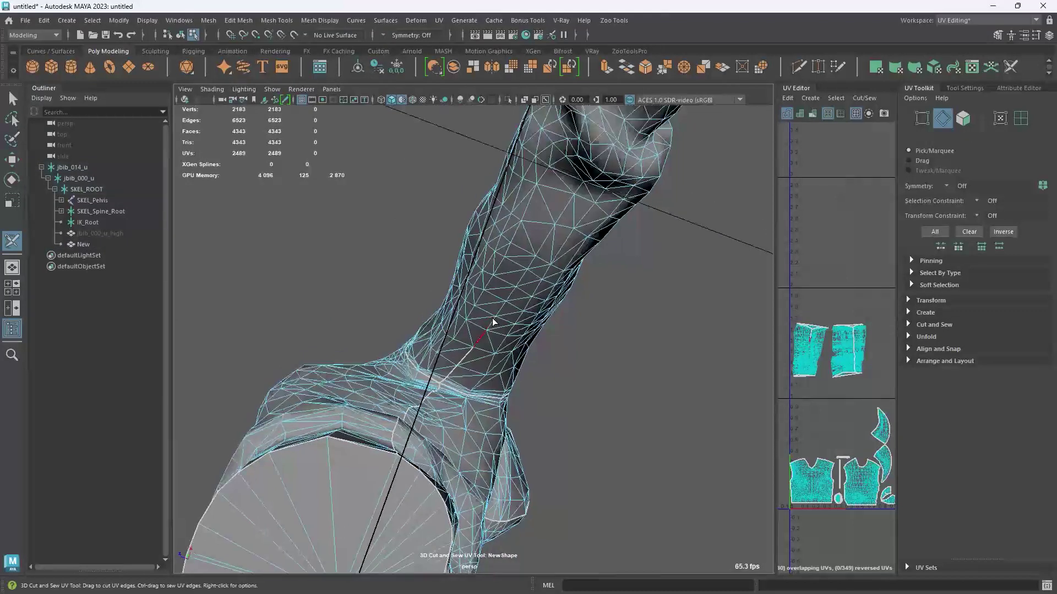
key("ctrl+z")
scroll(500, 317, "up", 3)
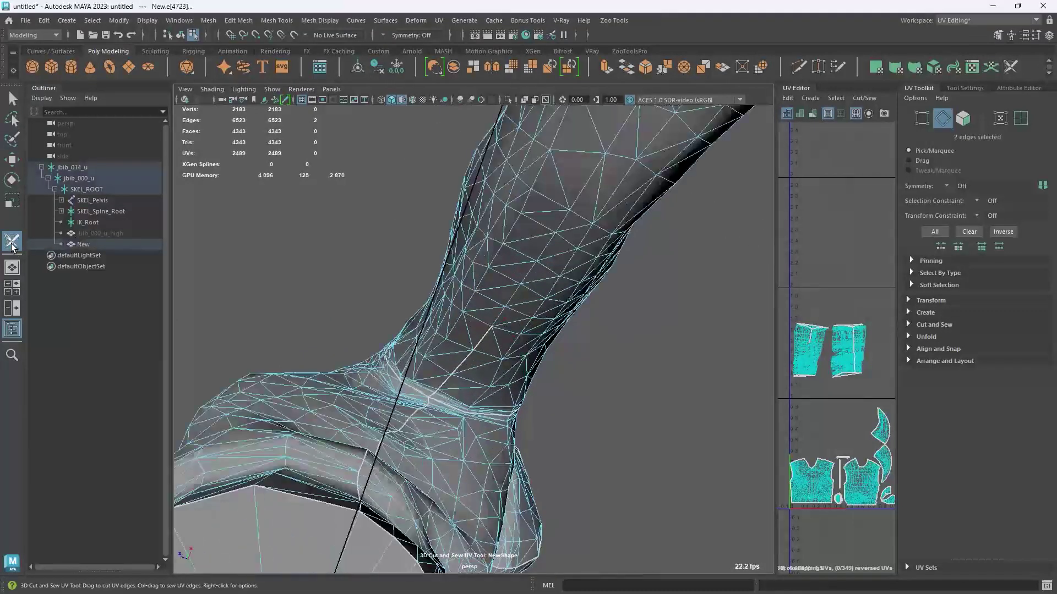
- Enable Steady Stroke for the 3D Cut and Sew UV Tool and cut further along the second sleeve's underside
left_click(899, 128)
left_click_drag(494, 309, 489, 375, "alt")
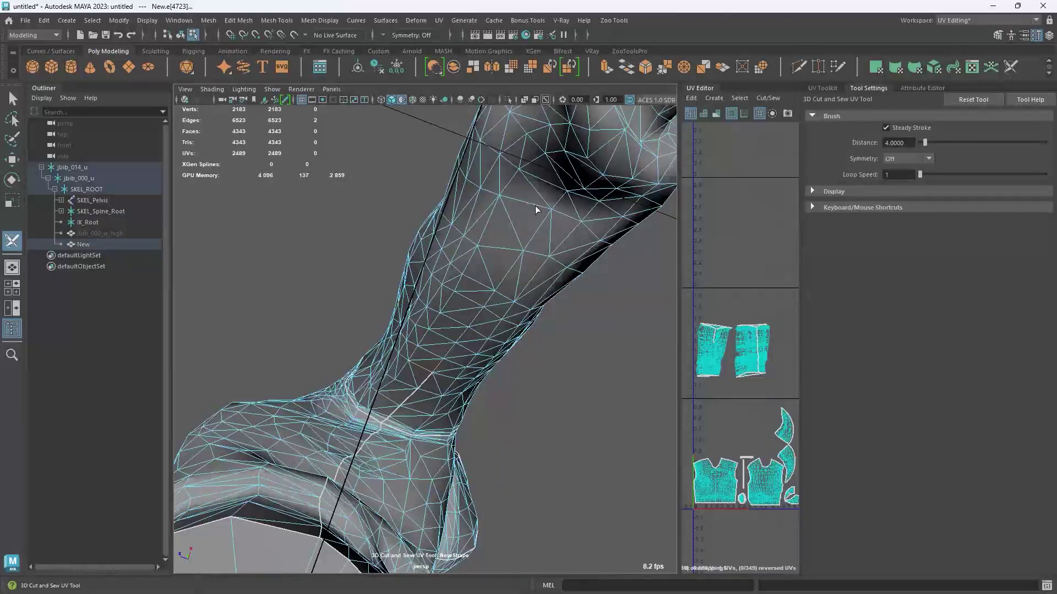
left_click_drag(391, 383, 406, 401, "alt")
right_click_drag(388, 295, 374, 397, "alt")
left_click_drag(397, 337, 484, 139)
key("ctrl+z")
mouse_move(387, 375)
left_mouse_down()
mouse_move(457, 173)
mouse_move(484, 143)
left_mouse_up()
- Extend the second sleeve's underside cut up to the fabric folds near the cuff, undoing strokes that stray
right_click_drag(485, 203, 477, 357, "alt")
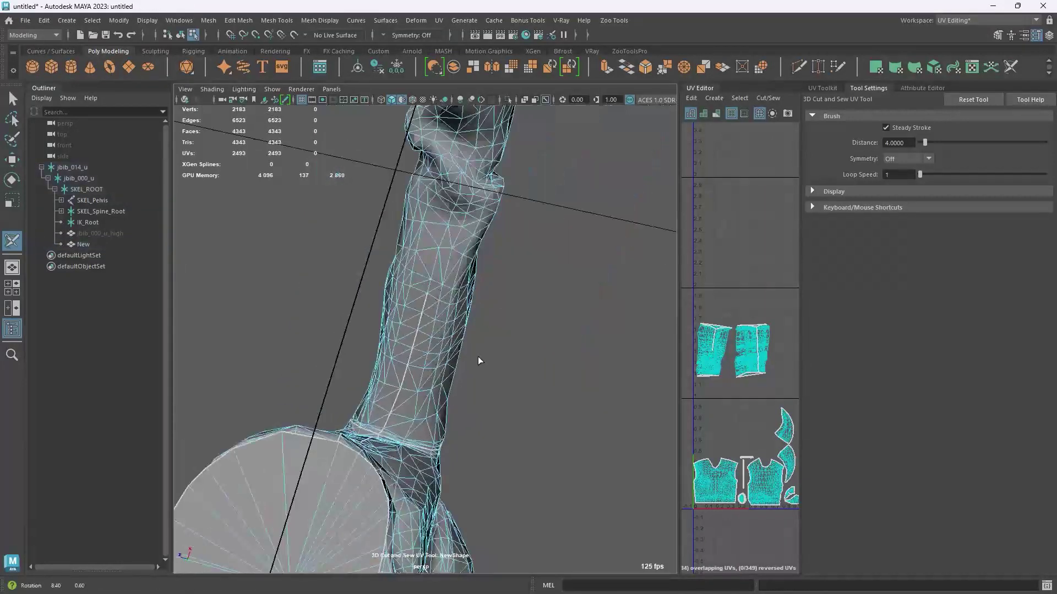
left_click_drag(478, 357, 487, 430, "alt")
right_click_drag(488, 430, 433, 395, "alt")
mouse_move(433, 390)
left_mouse_down()
mouse_move(417, 246)
mouse_move(419, 256)
left_mouse_up()
key("ctrl+z")
mouse_move(424, 327)
left_mouse_down()
mouse_move(427, 278)
mouse_move(424, 314)
left_mouse_up()
key("ctrl+z")
middle_click_drag(423, 313, 424, 347, "alt")
left_click_drag(411, 276, 420, 236)
middle_click_drag(420, 239, 413, 311, "alt")
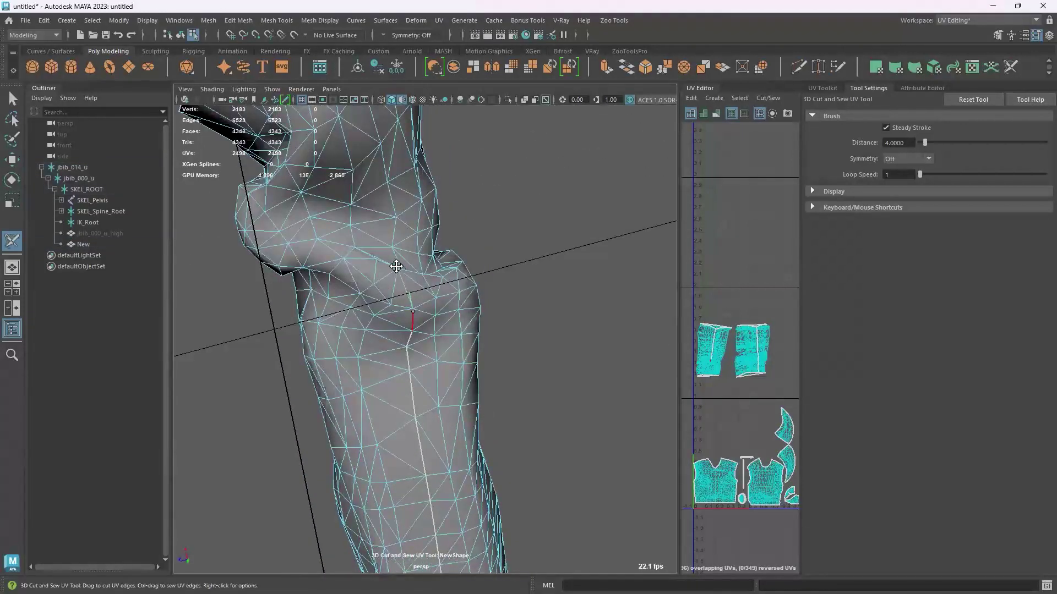
- Cut the UV edges one by one through the folds near the second sleeve's cuff
right_click_drag(409, 308, 399, 452, "alt")
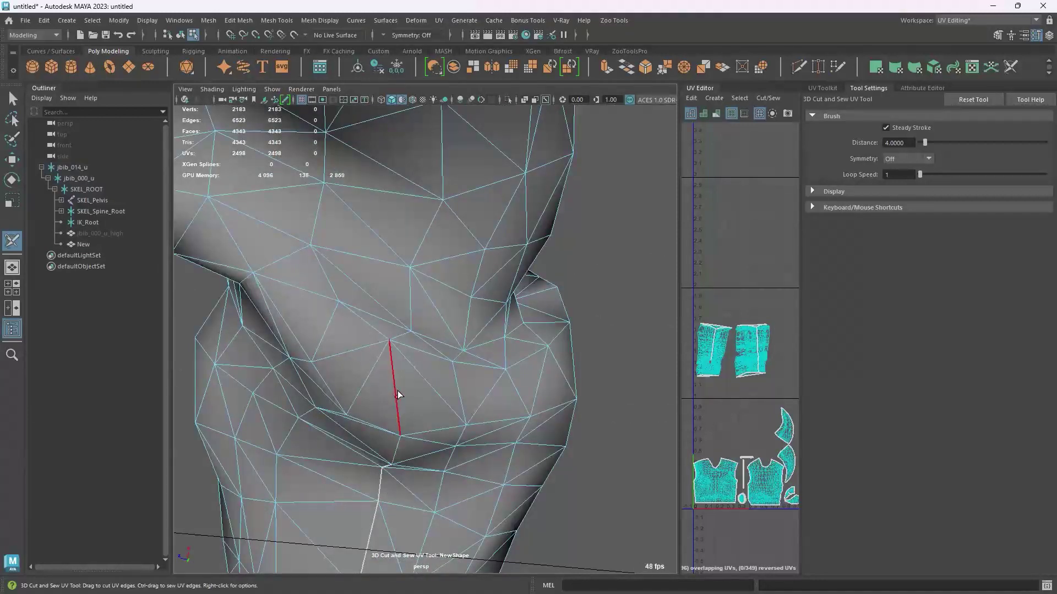
left_click(393, 404)
middle_click_drag(392, 410, 390, 447, "alt")
left_click(369, 363)
left_click(324, 313)
- Finish the second sleeve's underside cut by cutting the remaining edges up to the open sleeve end
scroll(347, 340, "down", 8)
middle_click_drag(440, 327, 443, 352, "alt")
right_click_drag(443, 353, 435, 484, "alt")
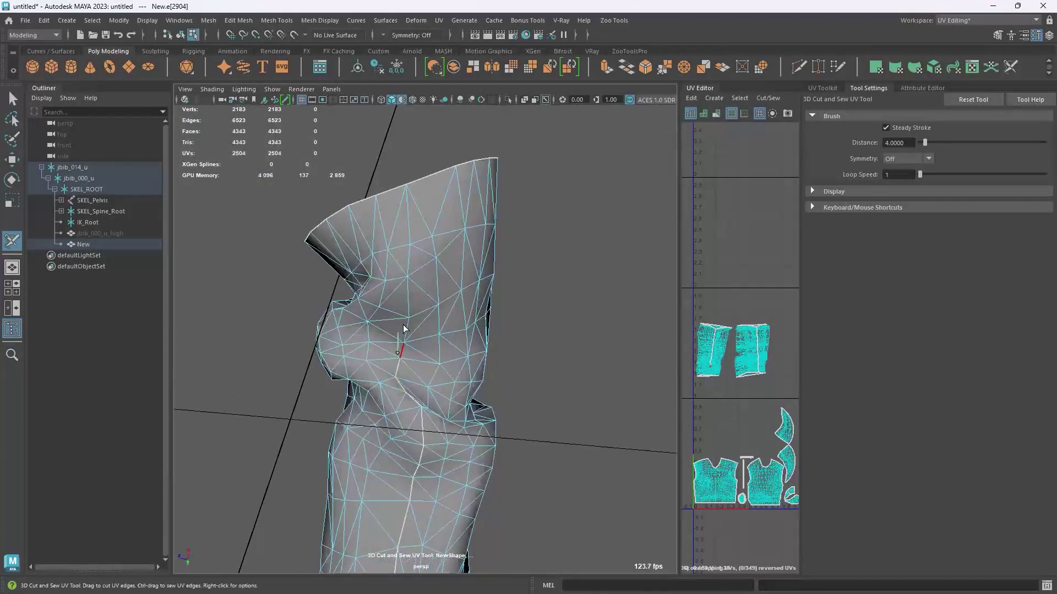
scroll(403, 329, "up", 4)
mouse_move(407, 318)
left_mouse_down()
mouse_move(412, 210)
mouse_move(406, 311)
left_mouse_up()
left_click_drag(408, 253, 410, 203)
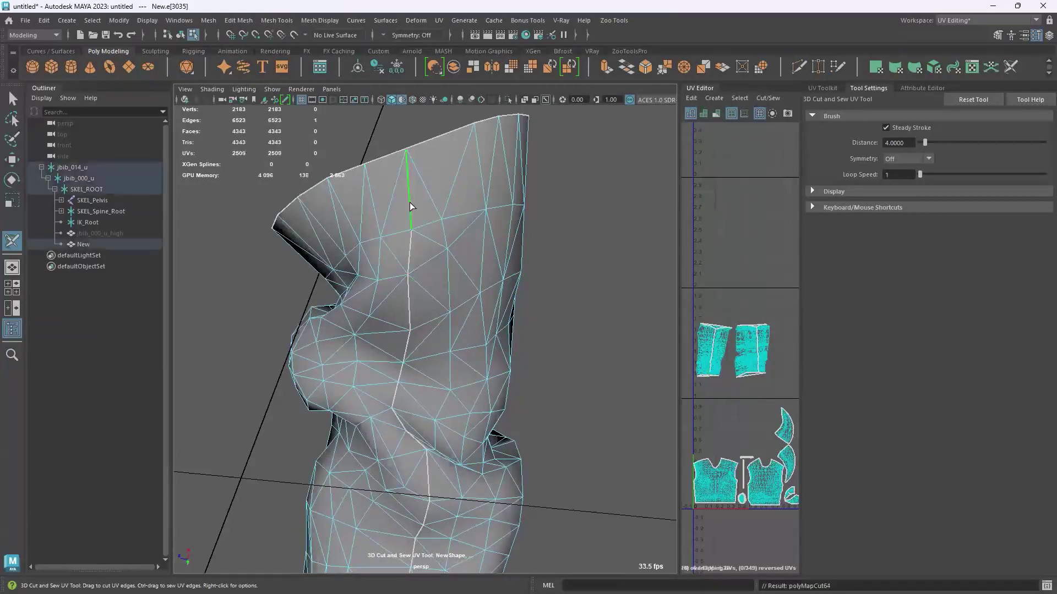
- Widen the UV Editor beside the viewport and select the UV shell of the right-hand sleeve in the layout
scroll(465, 296, "down", 5)
left_click_drag(464, 296, 451, 330, "alt")
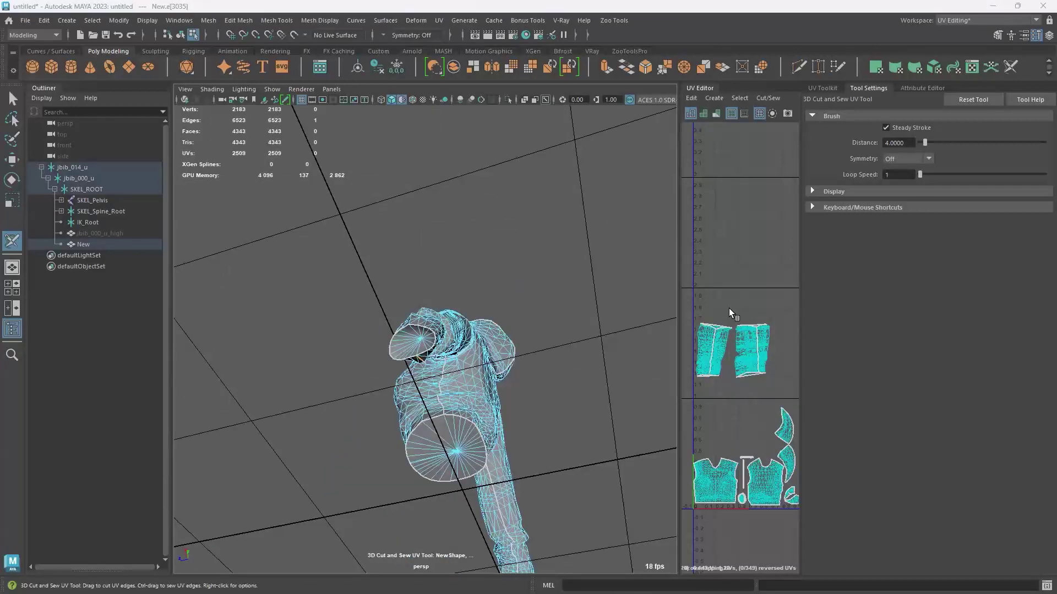
left_click_drag(679, 310, 201, 219)
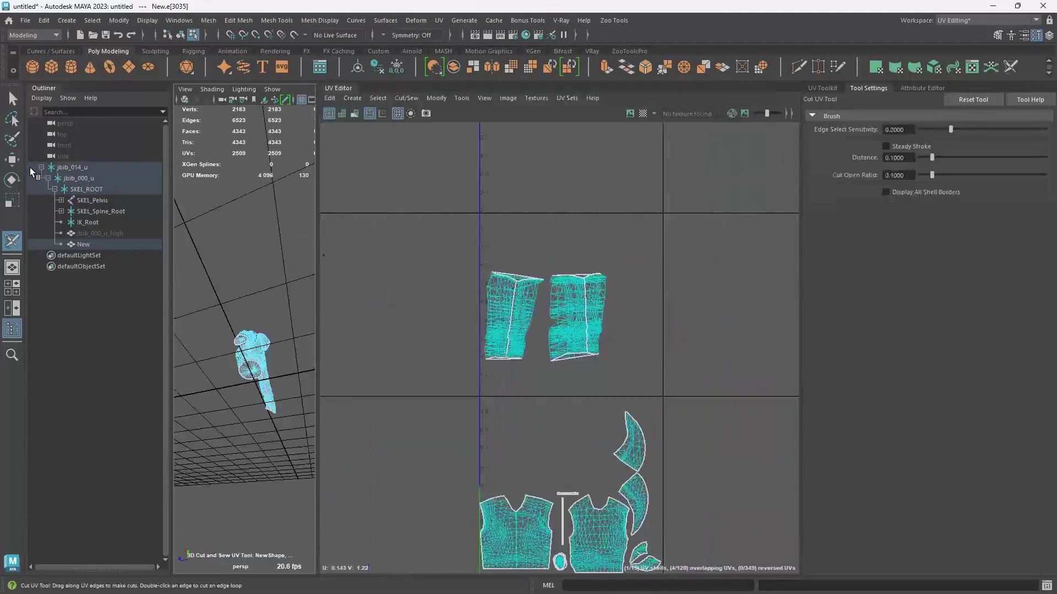
left_click(12, 159)
right_click_drag(620, 181, 583, 164)
left_click(588, 288)
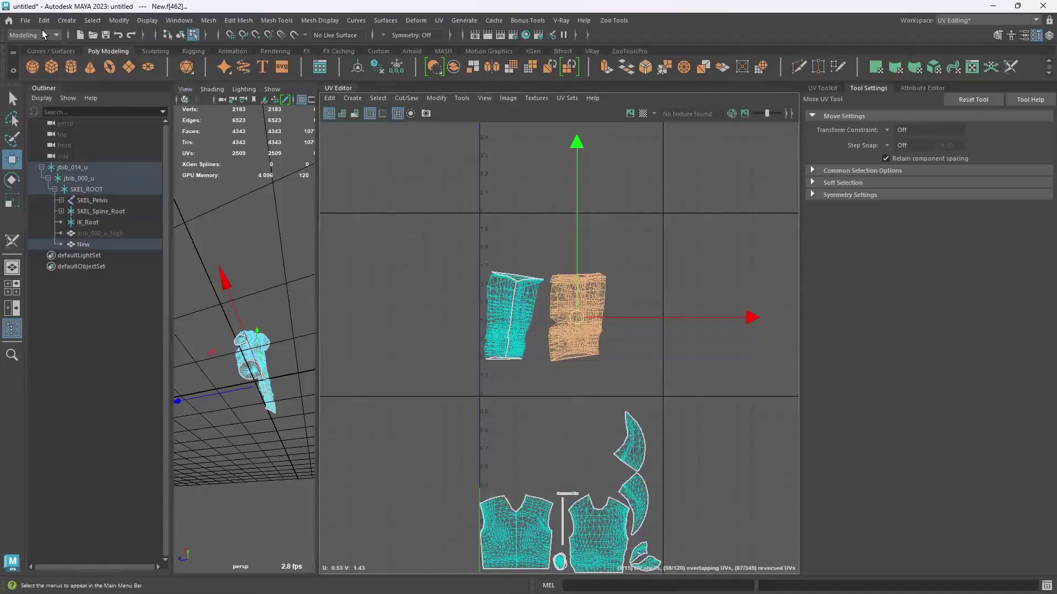
- Save the scene to the Desktop as a Maya Binary file named Hoodie
left_click(25, 21)
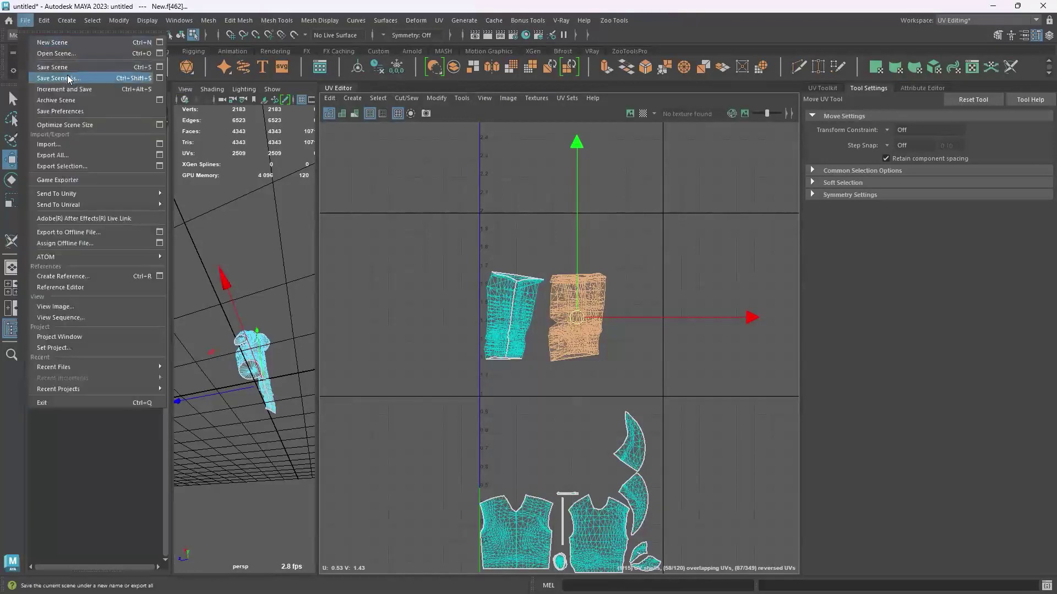
left_click(70, 77)
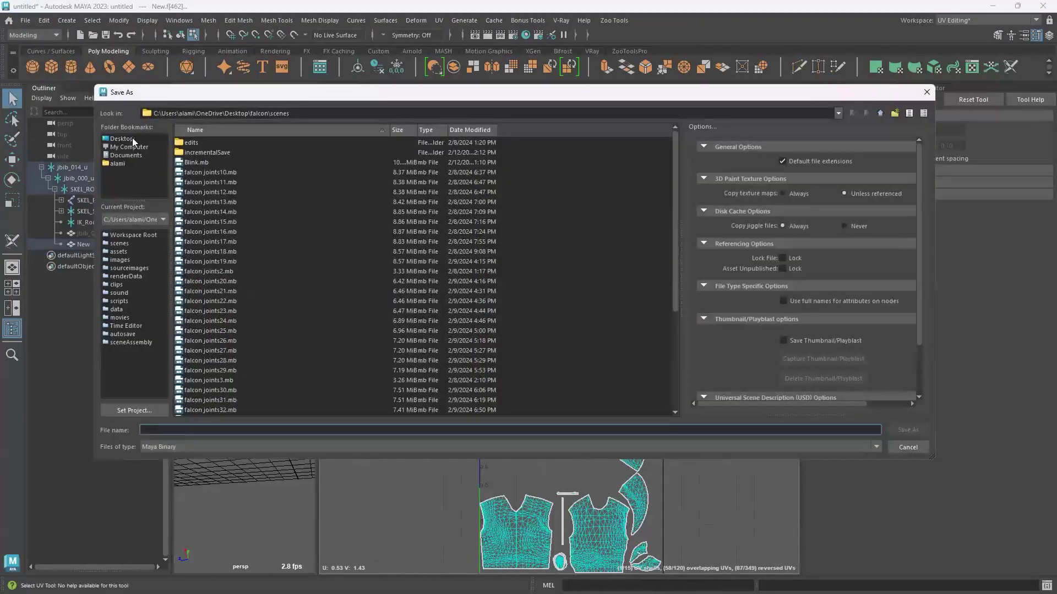
left_click(132, 138)
left_click(177, 429)
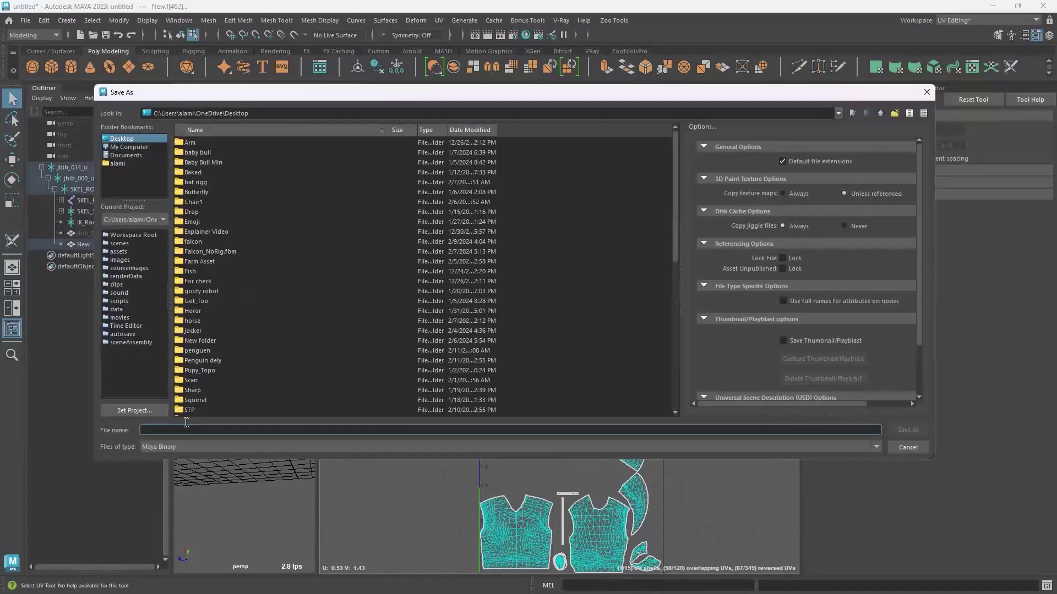
type("Hoodie")
key("Return")
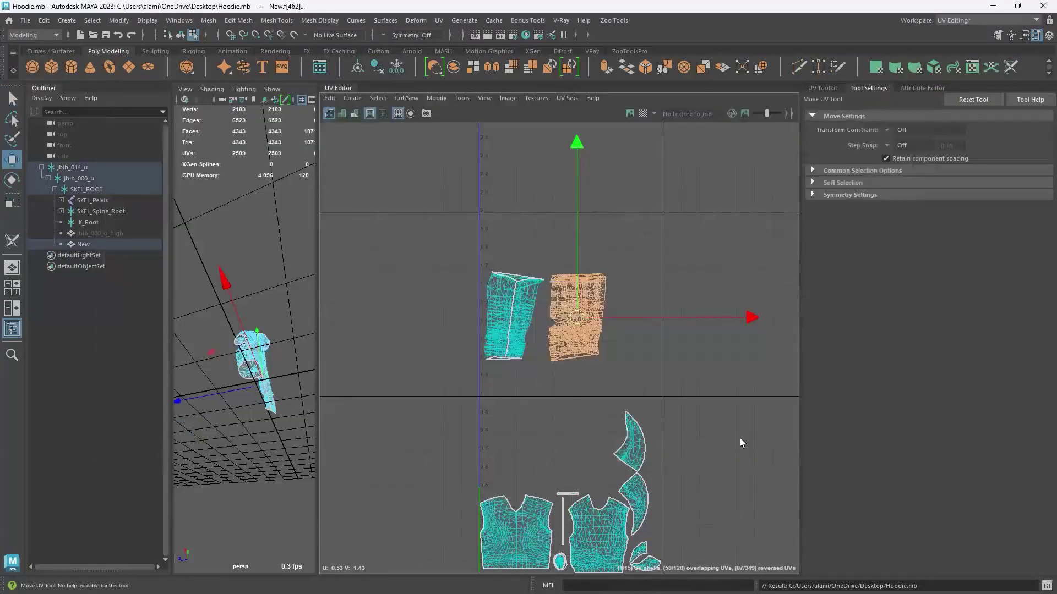
- Unfold the UV shells of both sleeves one after the other
left_click(823, 88)
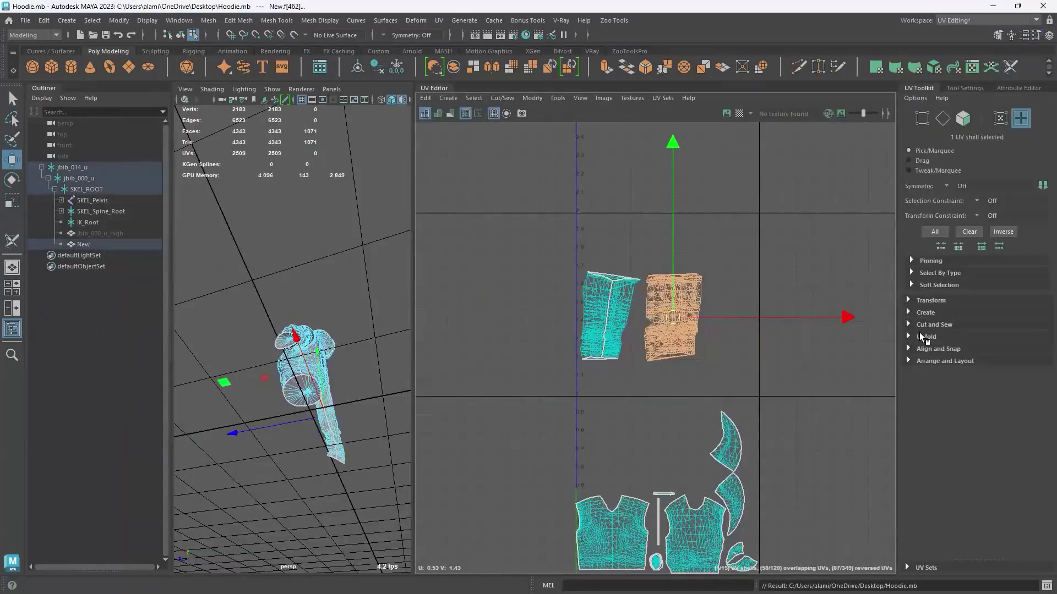
left_click(921, 336)
left_click(928, 363)
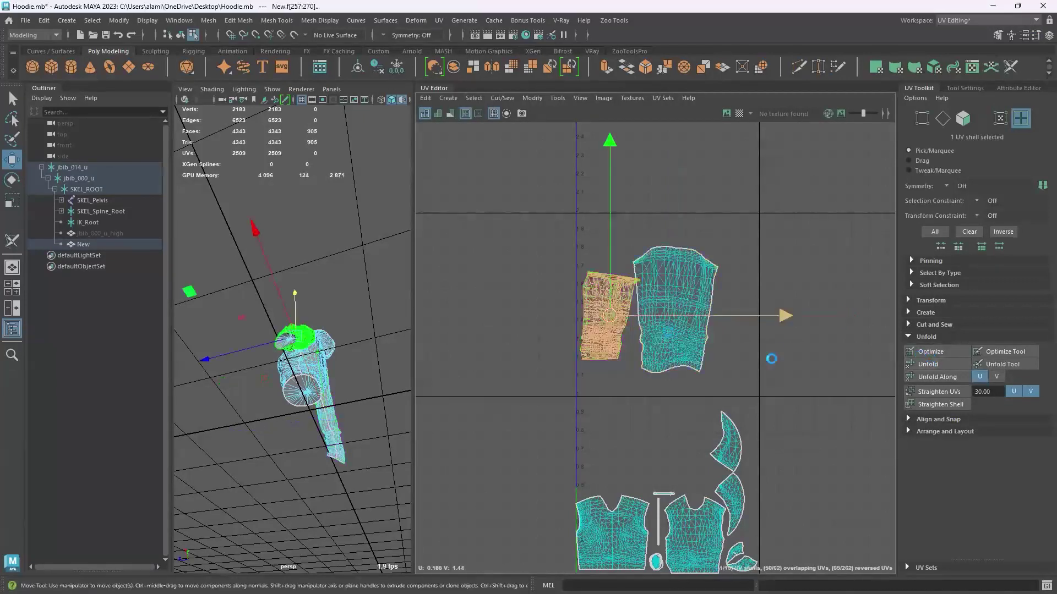
left_click(946, 363)
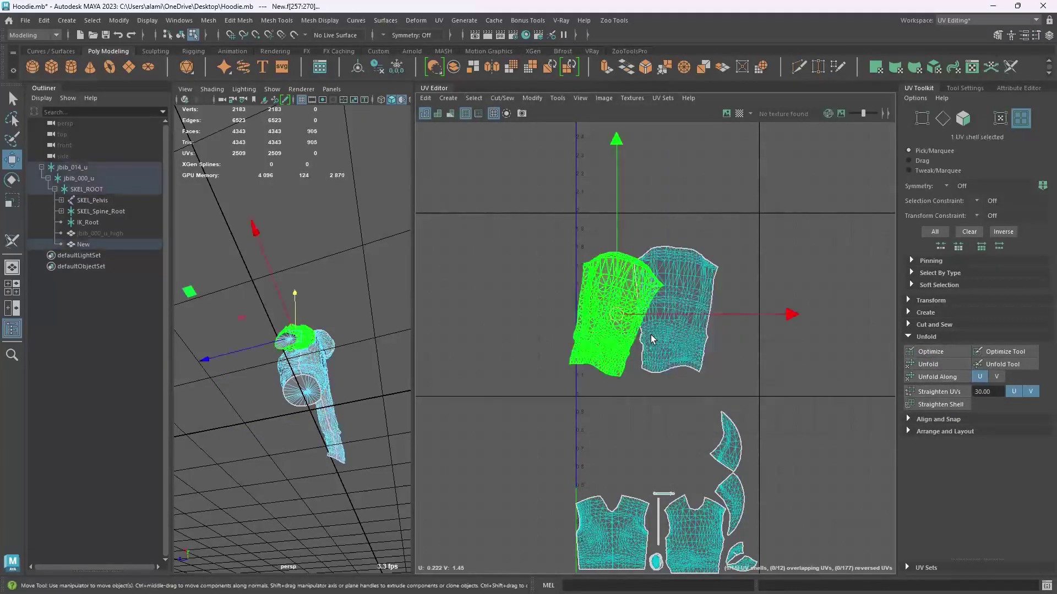
- Straighten both unfolded sleeve shells with Orient Shells
scroll(651, 338, "up", 2)
left_click(909, 432)
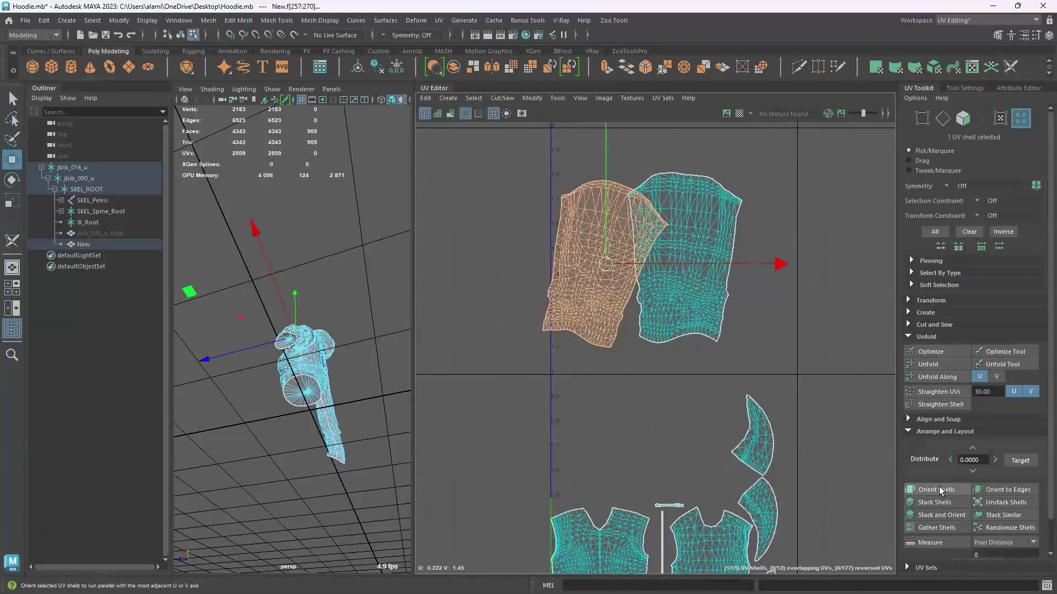
left_click(938, 490)
left_click(716, 308)
left_click(930, 485)
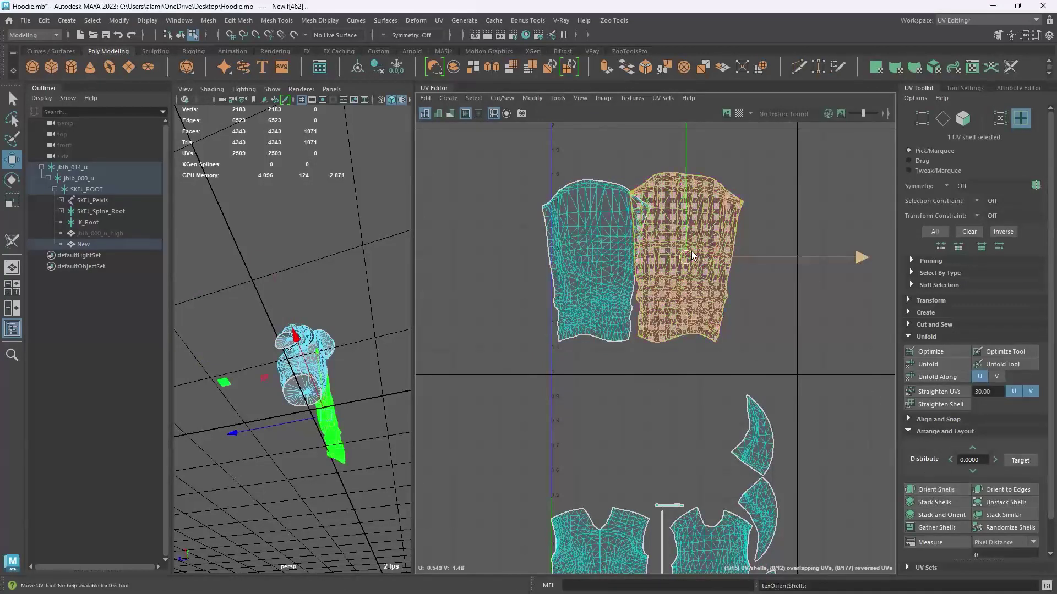
- Separate the two sleeve shells and move them down side by side, just above the front and back body shells
left_click_drag(691, 255, 789, 262)
left_click(622, 256)
middle_click_drag(591, 300, 596, 214, "alt")
left_click_drag(596, 217, 599, 348)
left_click(780, 205)
left_click_drag(707, 296, 702, 340)
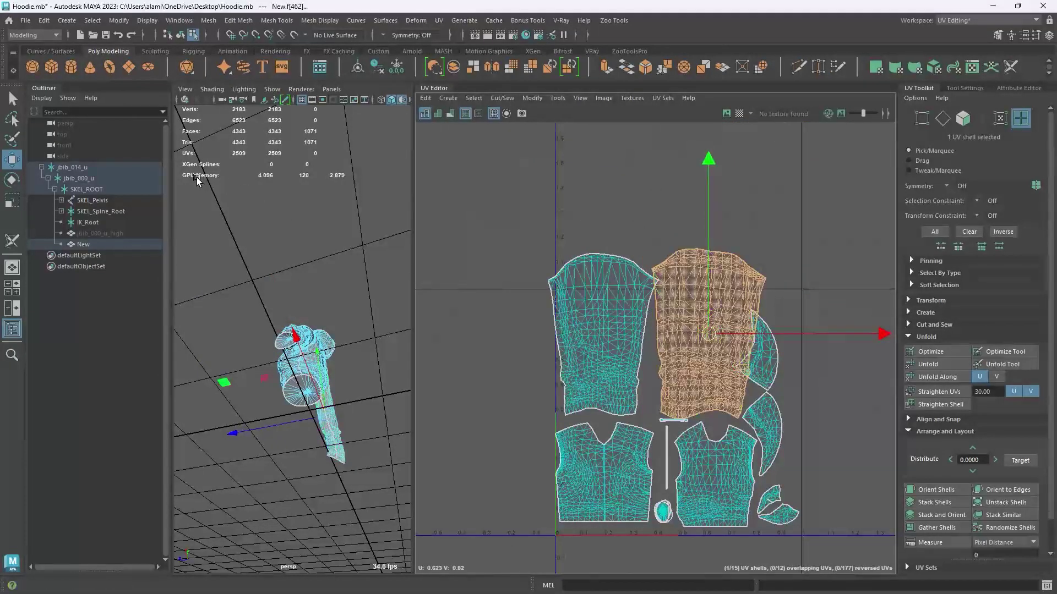
- Open the Plug-in Manager and search the plug-ins for "unfold"
left_click(179, 21)
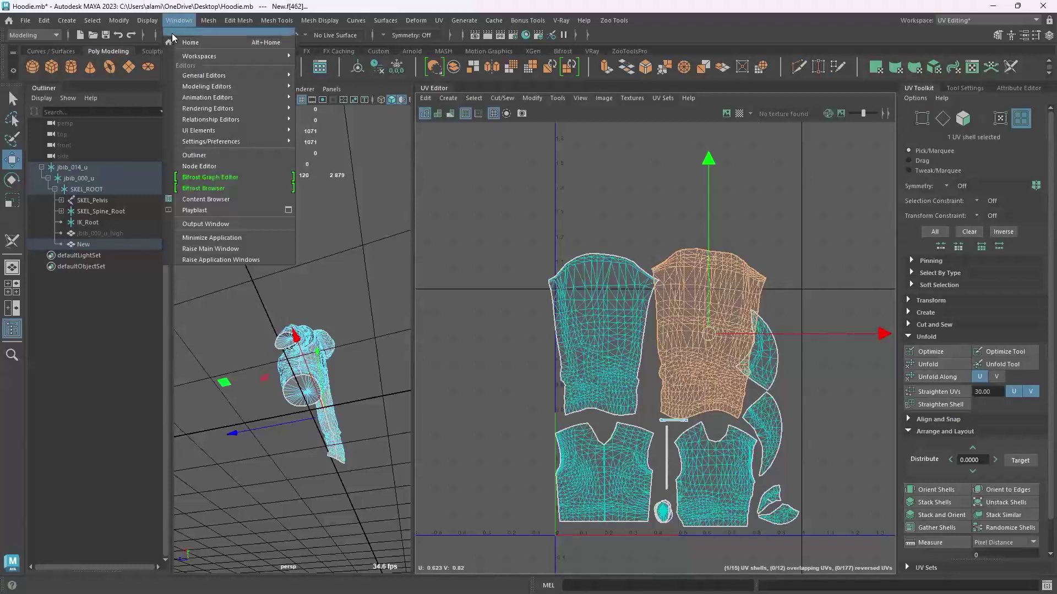
mouse_move(208, 142)
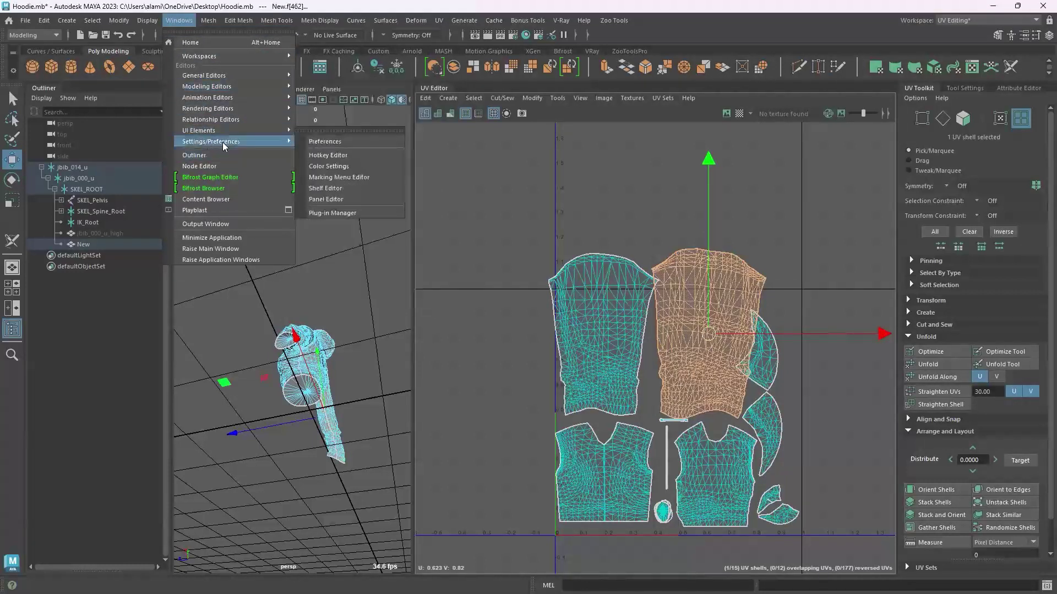
left_click(333, 212)
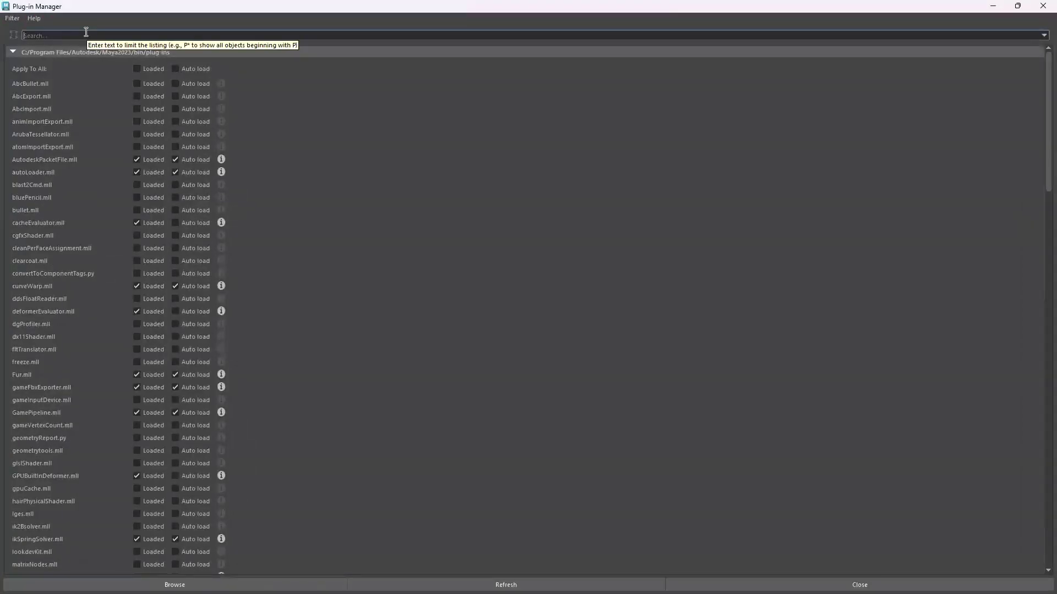
type("unfold")
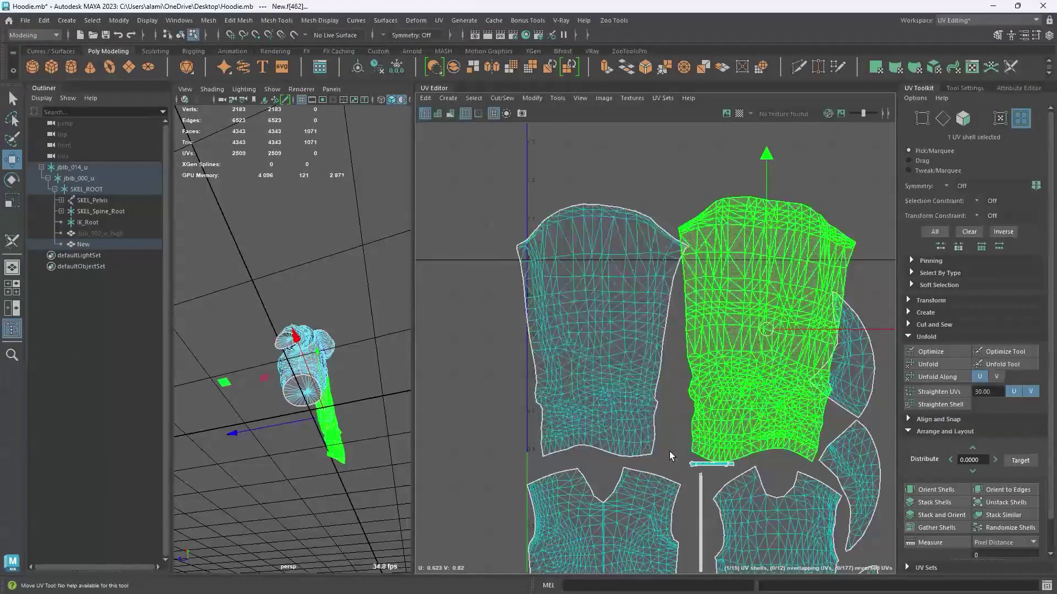
- Scale both sleeve shells down together and position them within the UV tile above the body shells
middle_click_drag(613, 233, 616, 198, "alt")
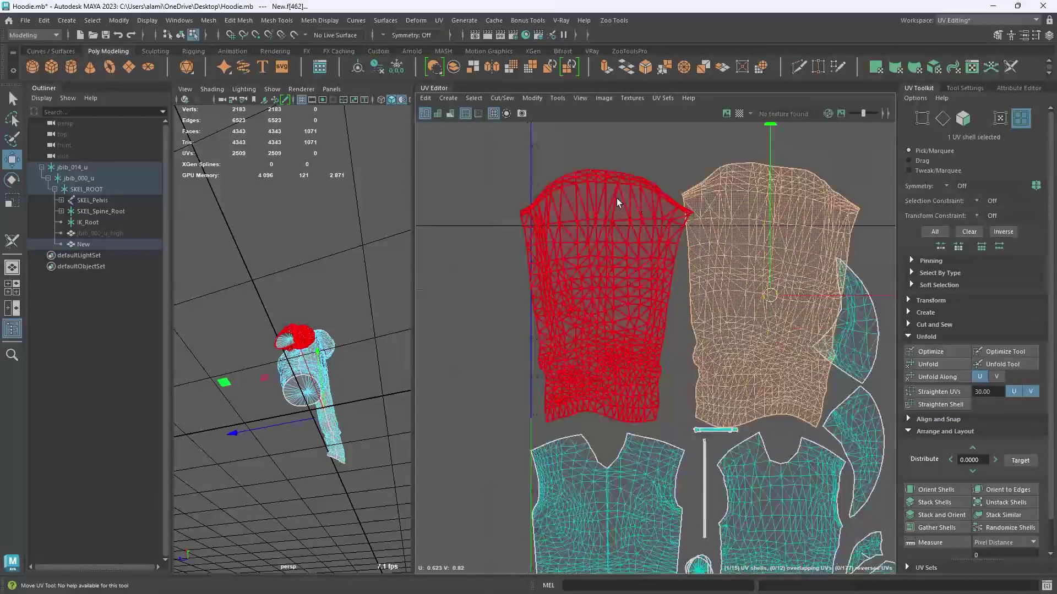
left_click(588, 247, "shift")
key("r")
middle_click_drag(659, 249, 575, 259, "alt")
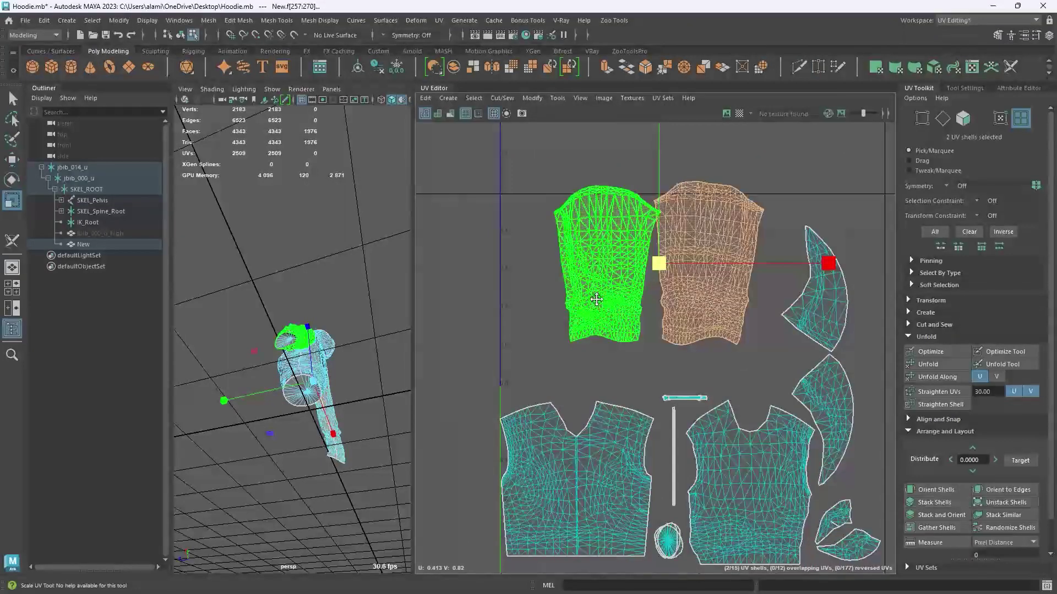
middle_click_drag(596, 299, 597, 336, "alt")
left_click(14, 159)
middle_click_drag(652, 307, 652, 312)
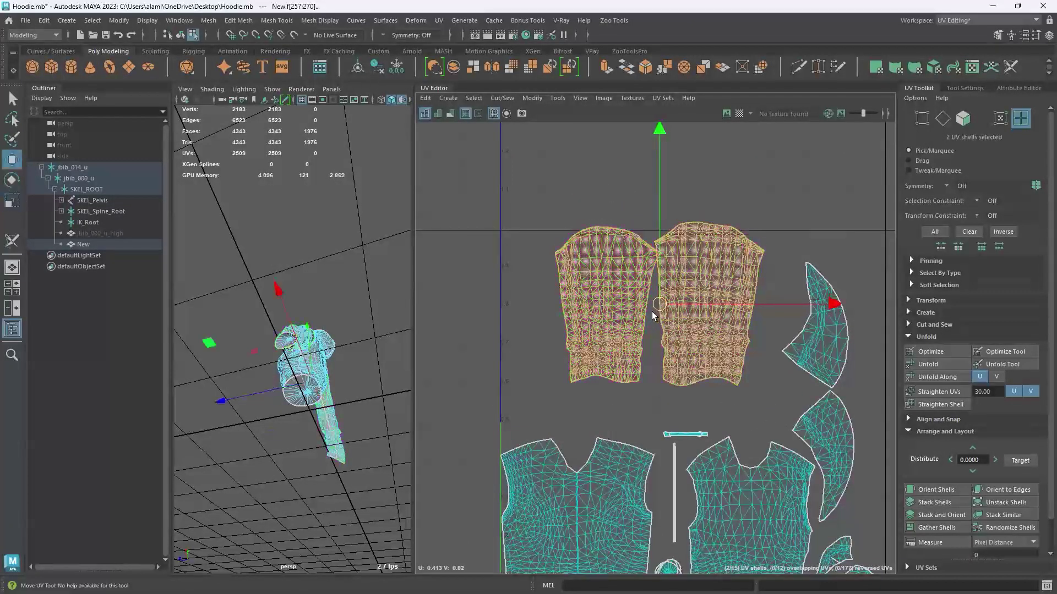
left_click(493, 252)
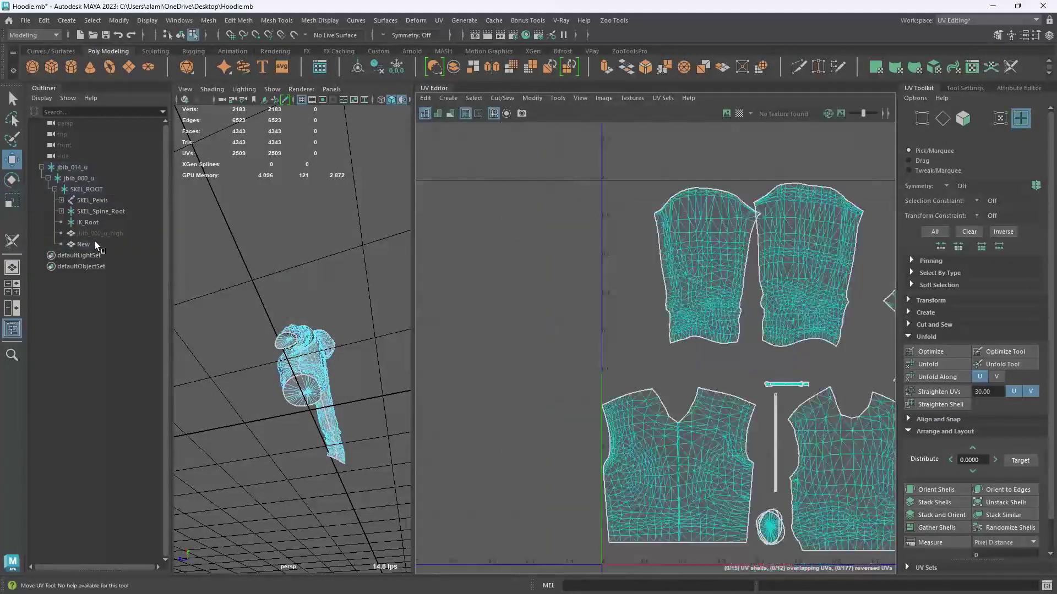
- Unhide the original mesh jbib_000_u_high and select it together with New to overlay both UV layouts
left_click(107, 234)
key("h")
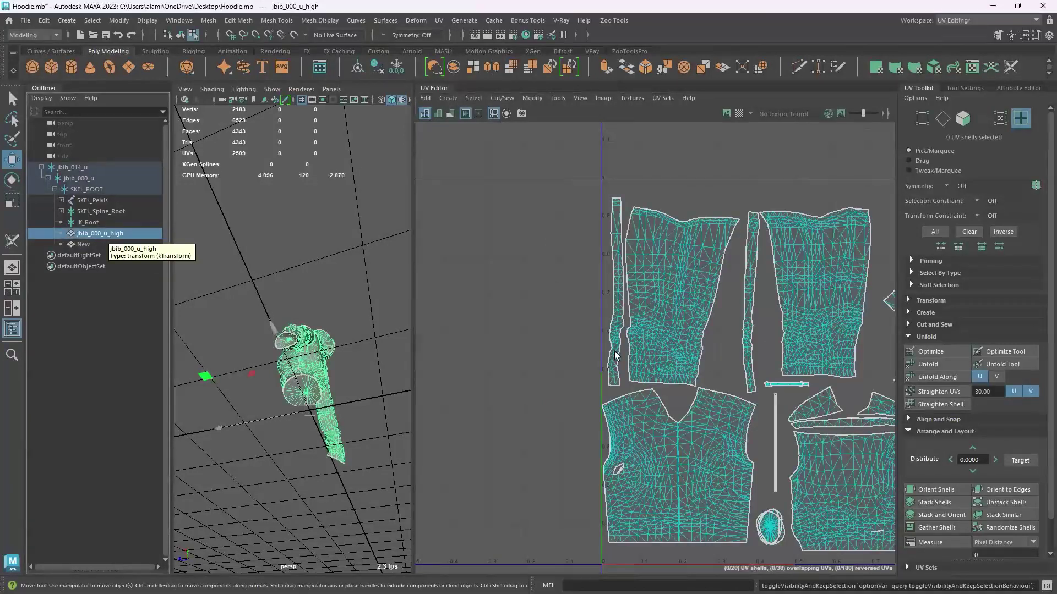
left_click_drag(345, 314, 418, 373, "alt")
scroll(280, 299, "up", 8)
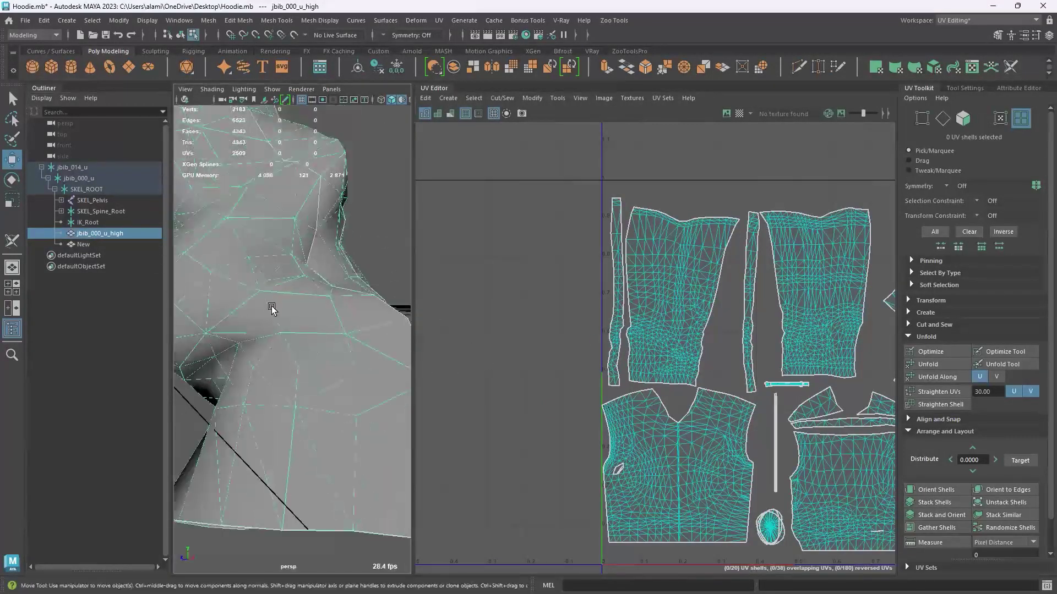
right_click_drag(304, 325, 185, 284, "alt")
left_click(108, 242, "shift")
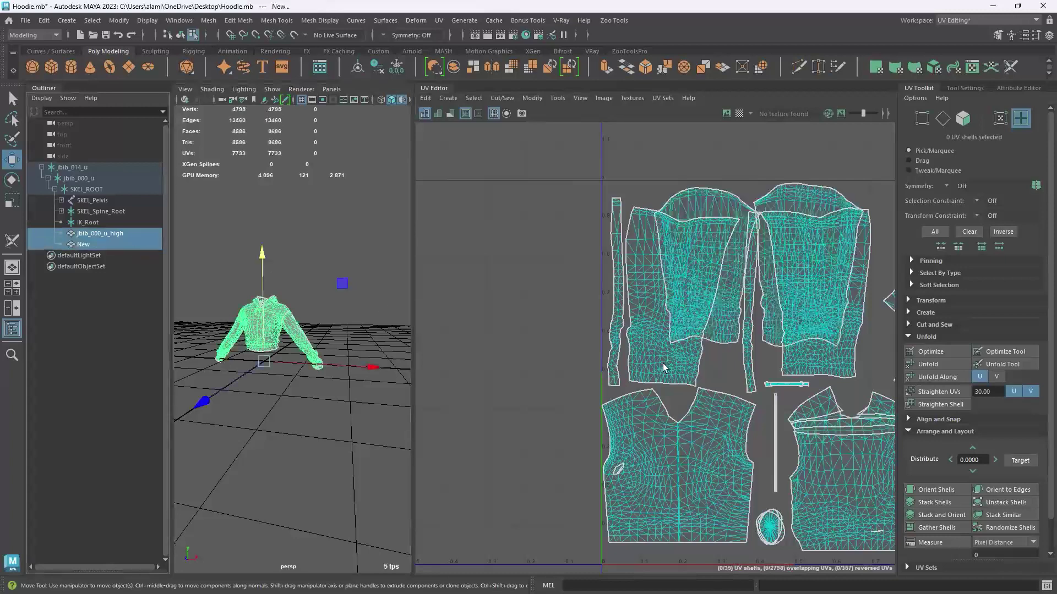
- Move and scale New's left-hand sleeve shell to match the original mesh's left-hand sleeve shell
middle_click_drag(679, 359, 626, 364, "alt")
right_click_drag(681, 157, 642, 144)
left_click(633, 205)
left_click_drag(621, 267, 584, 307)
left_click(13, 200)
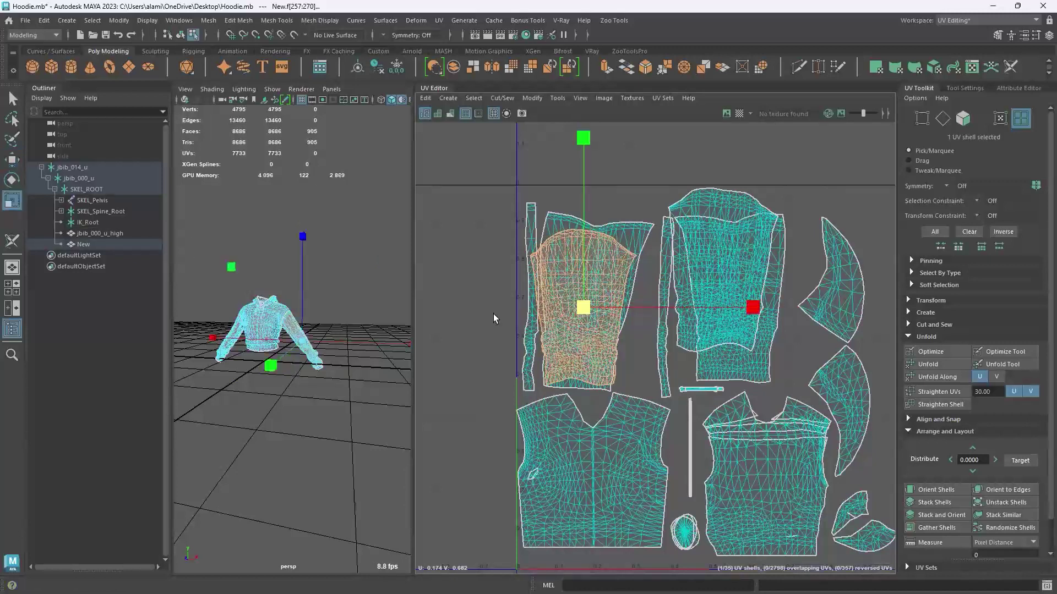
middle_click_drag(603, 319, 587, 303)
key("w")
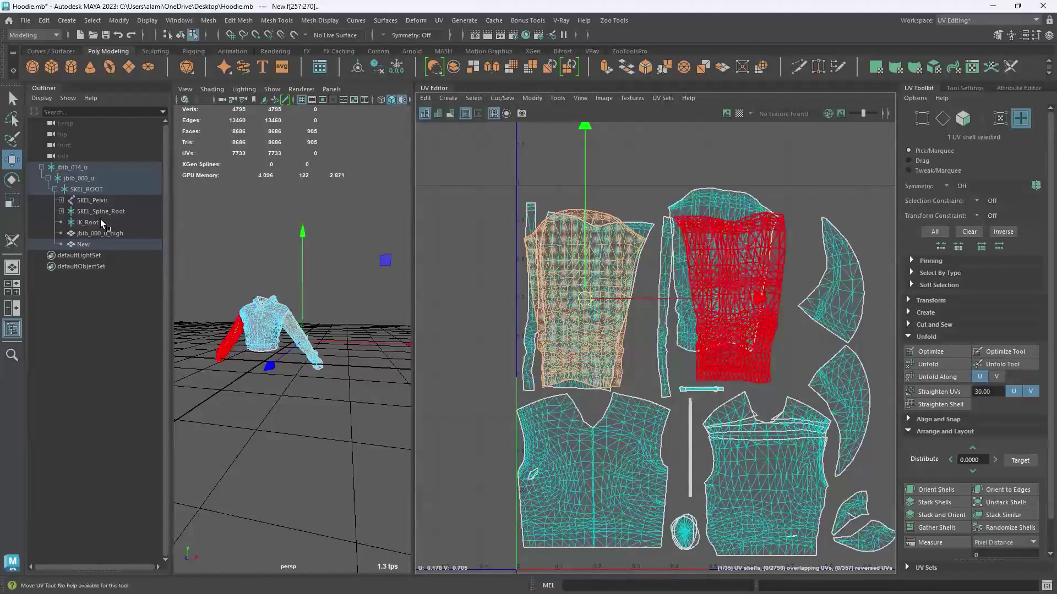
key("r")
middle_click_drag(593, 301, 597, 303)
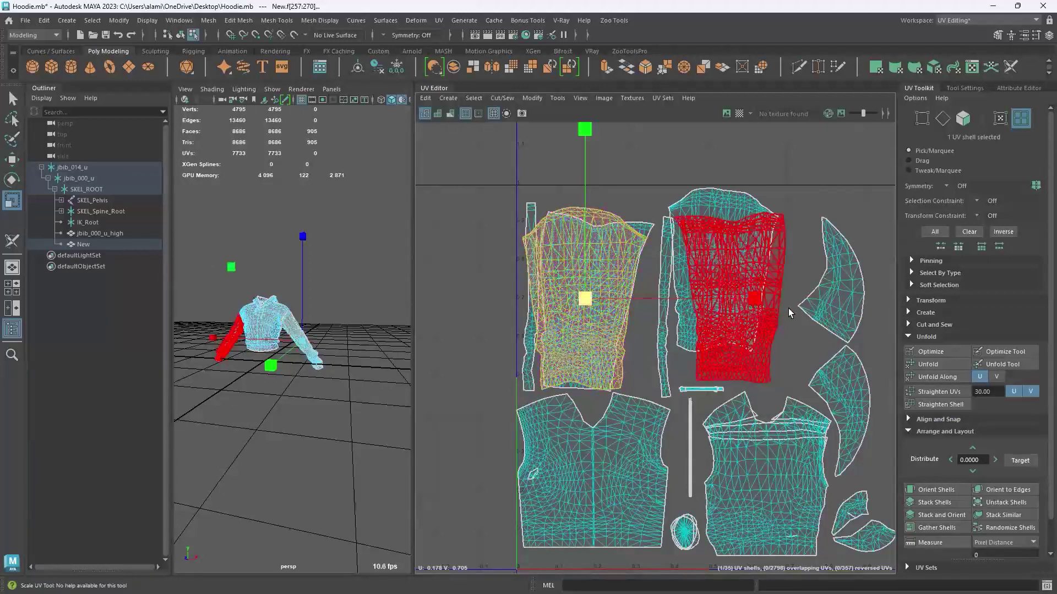
- Move and scale New's right-hand sleeve shell to fit over the original mesh's right-hand sleeve shell
middle_click_drag(715, 212, 695, 229, "alt")
left_click(654, 289)
middle_click_drag(706, 289, 667, 290, "alt")
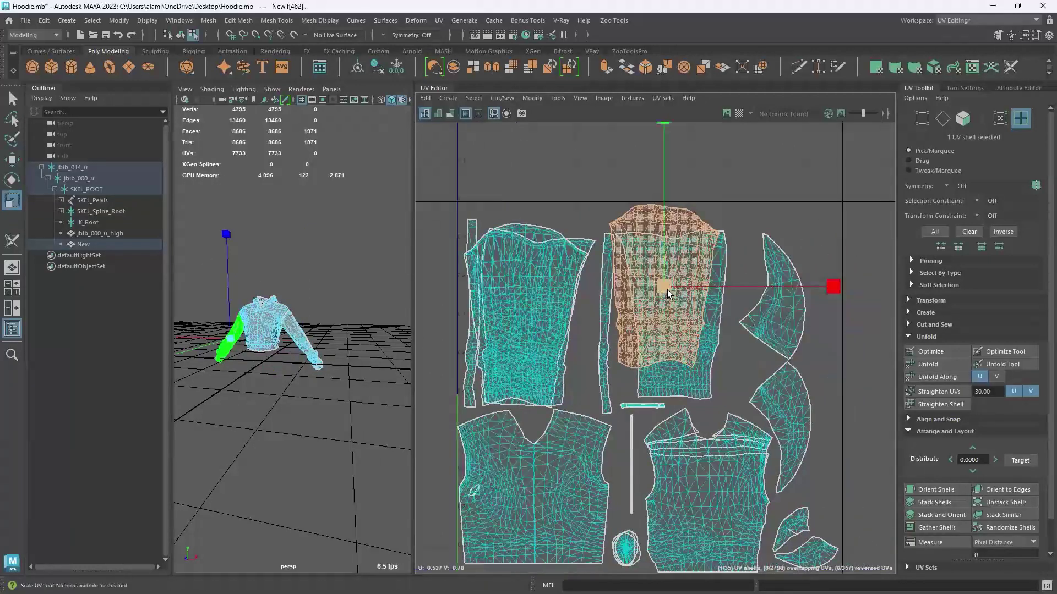
left_click_drag(667, 290, 675, 316)
left_click(12, 161)
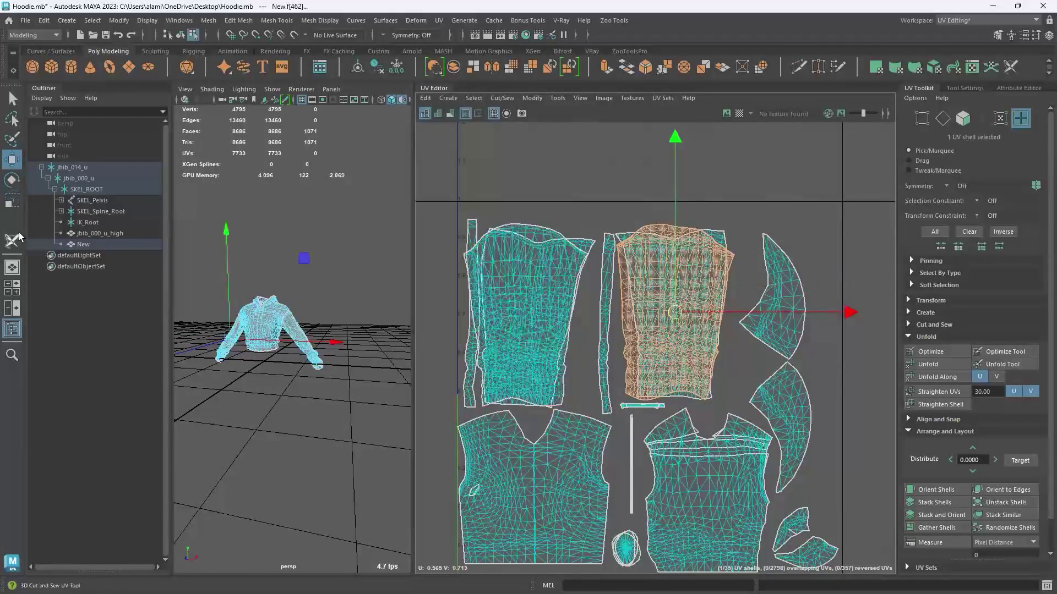
left_click(12, 201)
left_click_drag(674, 315, 677, 288)
left_click(12, 160)
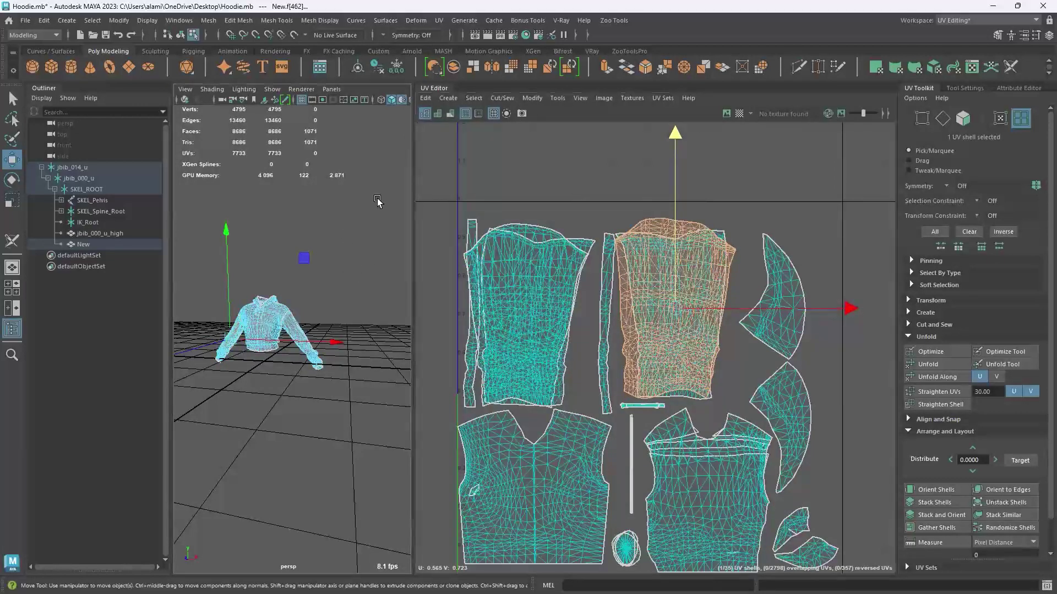
- Return to object mode, hide jbib_000_u_high again and select New to show its UV layout alone
key("F8")
left_click(378, 201)
left_click(125, 232)
key("h")
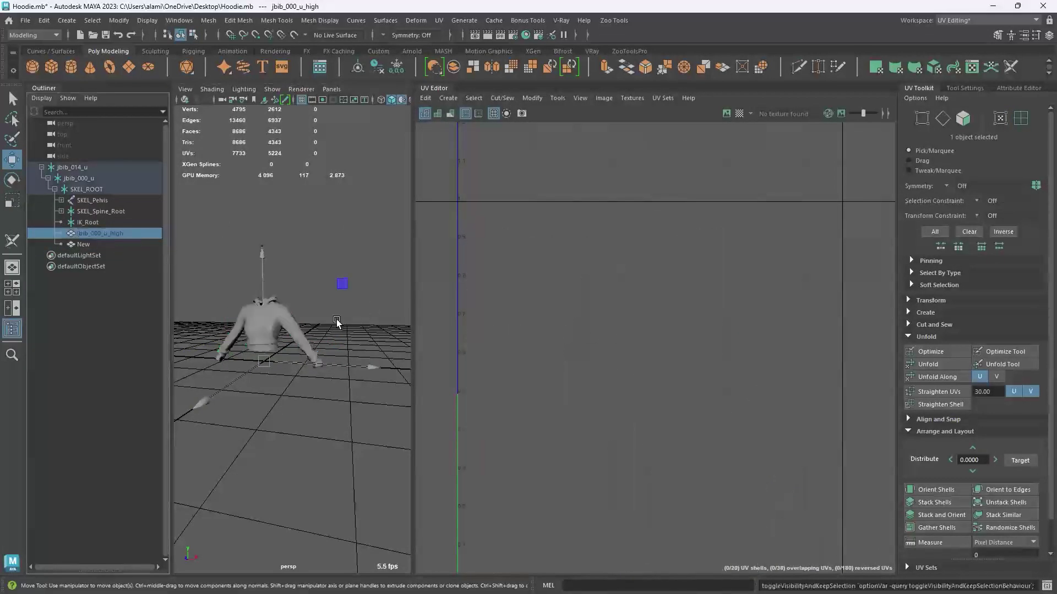
scroll(578, 306, "down", 5)
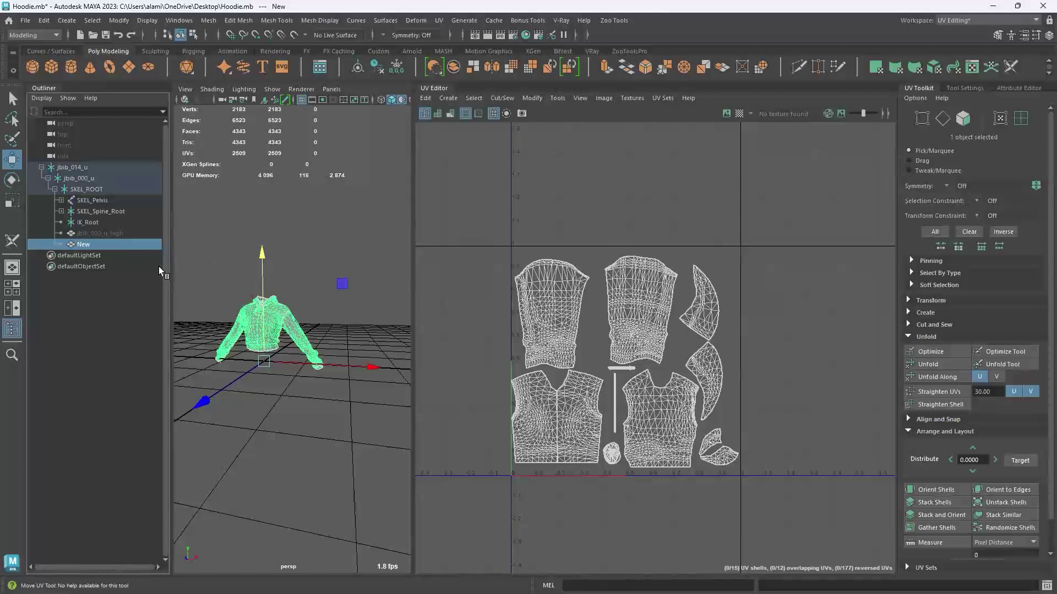
left_click(108, 234)
left_click(105, 242)
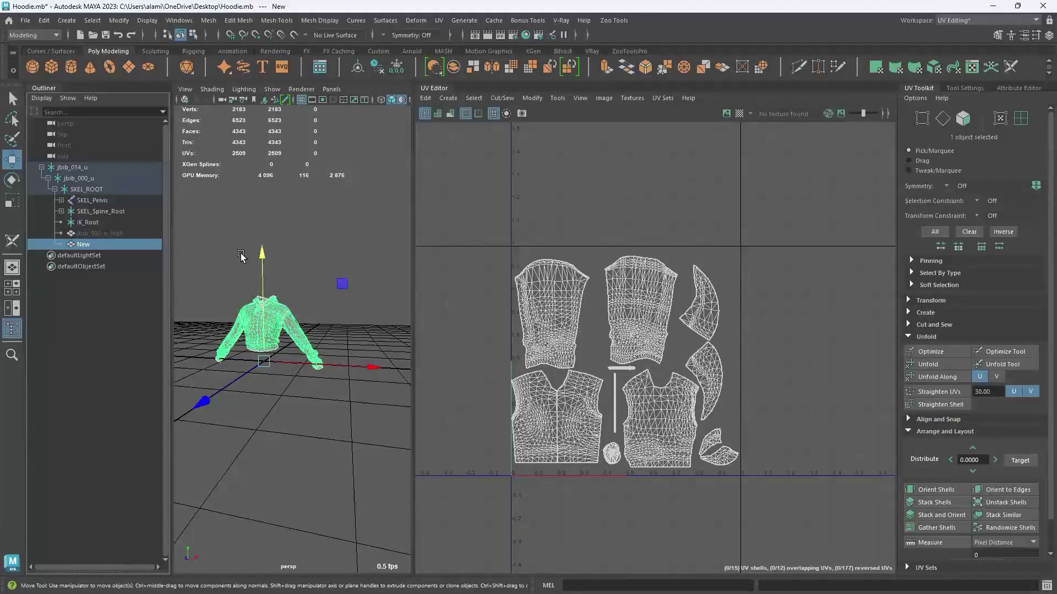
- Widen the 3D viewport beside the UV Editor, keeping the UV Editing workspace
left_click_drag(416, 329, 620, 329)
left_click(985, 21)
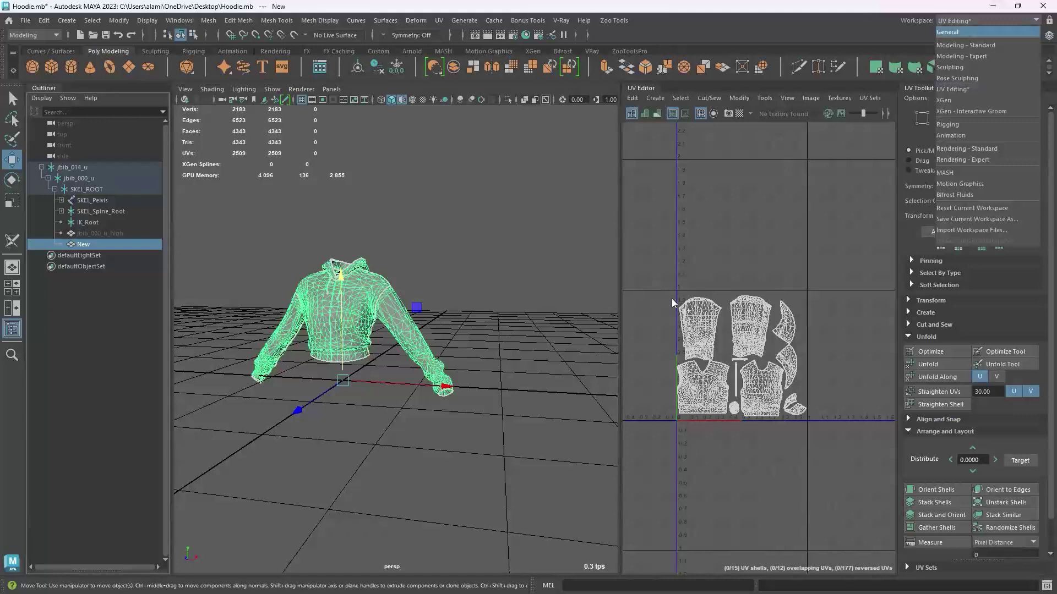
left_click(618, 355)
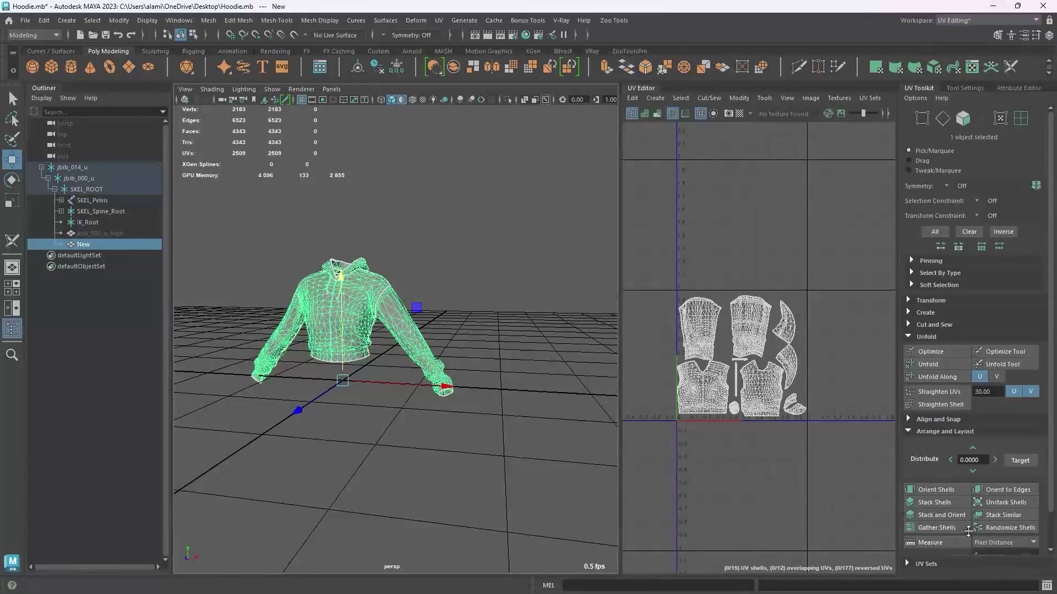
- Compare New's two UV sets in the UV Editor and delete UVChannel_2
left_click(967, 566)
left_click(1003, 461)
left_click(1005, 450)
left_click(1004, 460)
left_click(1005, 448)
left_click(1002, 459)
left_click(1003, 450)
left_click(1000, 460)
right_click(1003, 459)
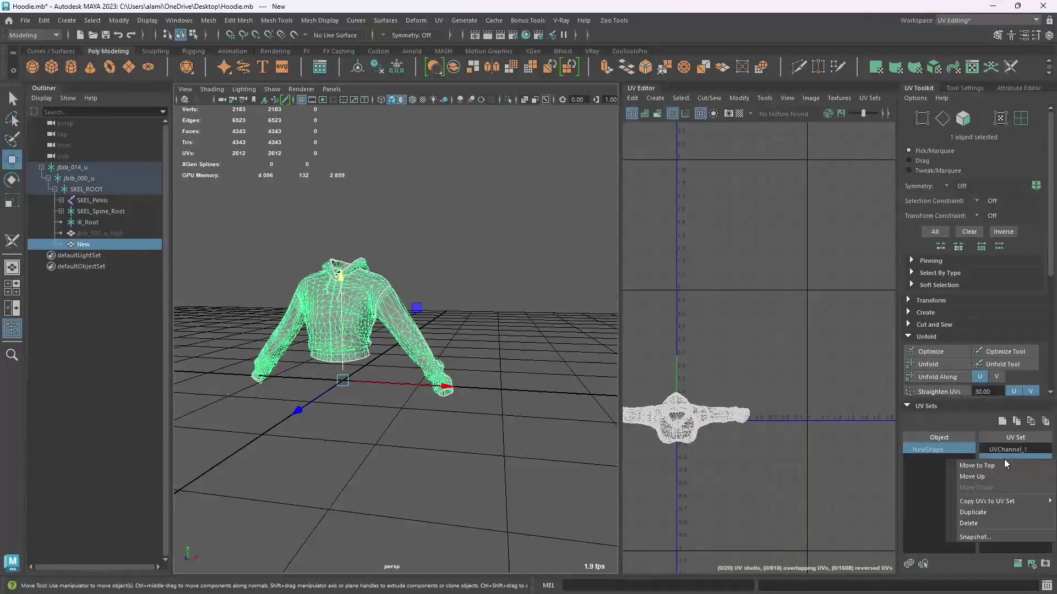
left_click(990, 518)
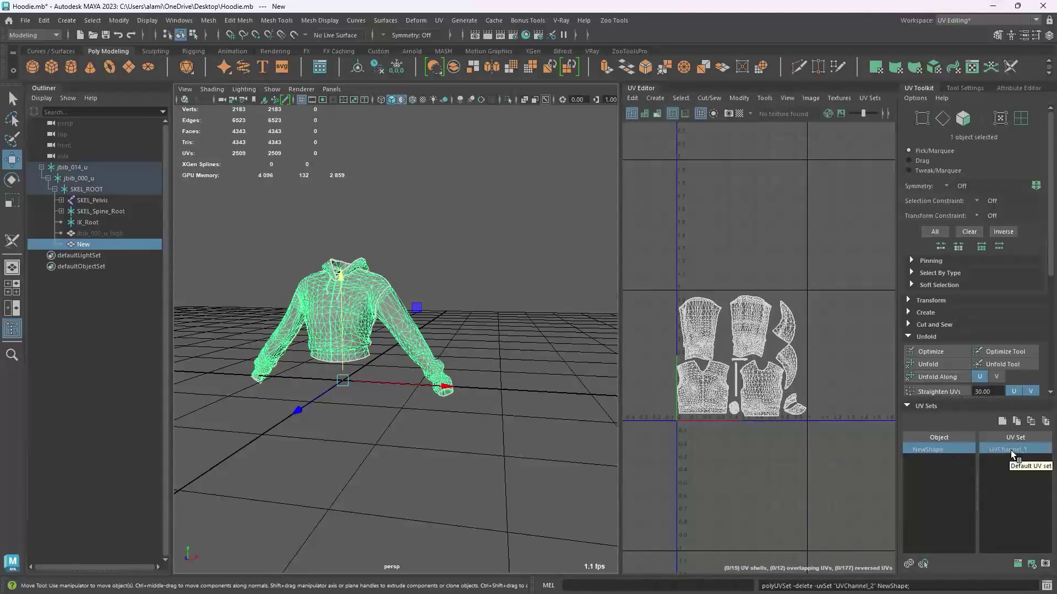
- Rename New's remaining UV set to map1
double_click(1021, 448)
type("map1")
key("Return")
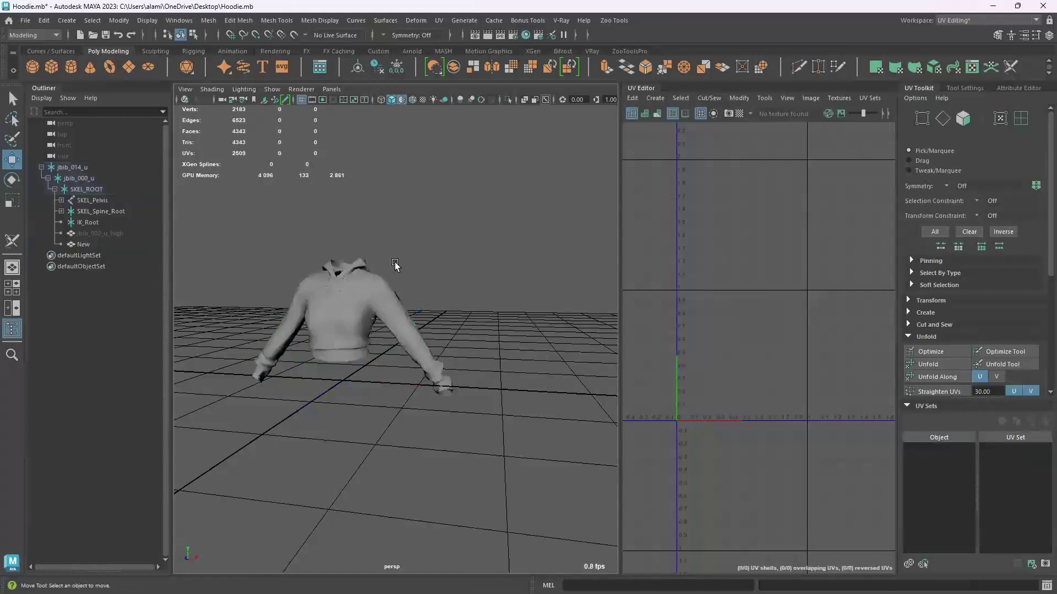
- Expand the SKEL_Pelvis hierarchy in the Outliner and select all joints in the scene by type
left_click(129, 233)
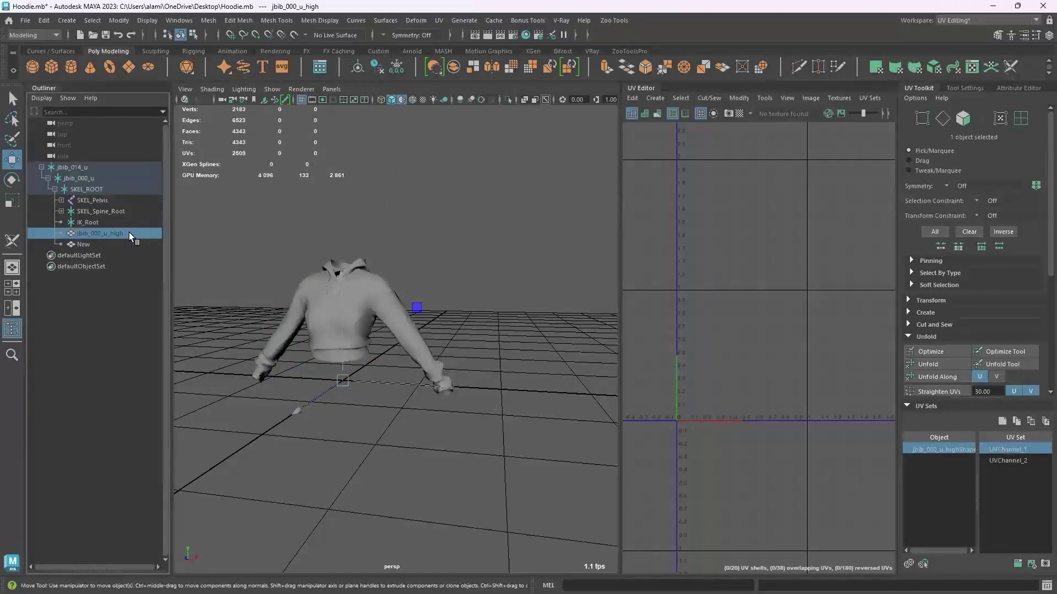
left_click_drag(338, 330, 363, 310, "alt")
middle_click_drag(363, 310, 404, 335, "alt")
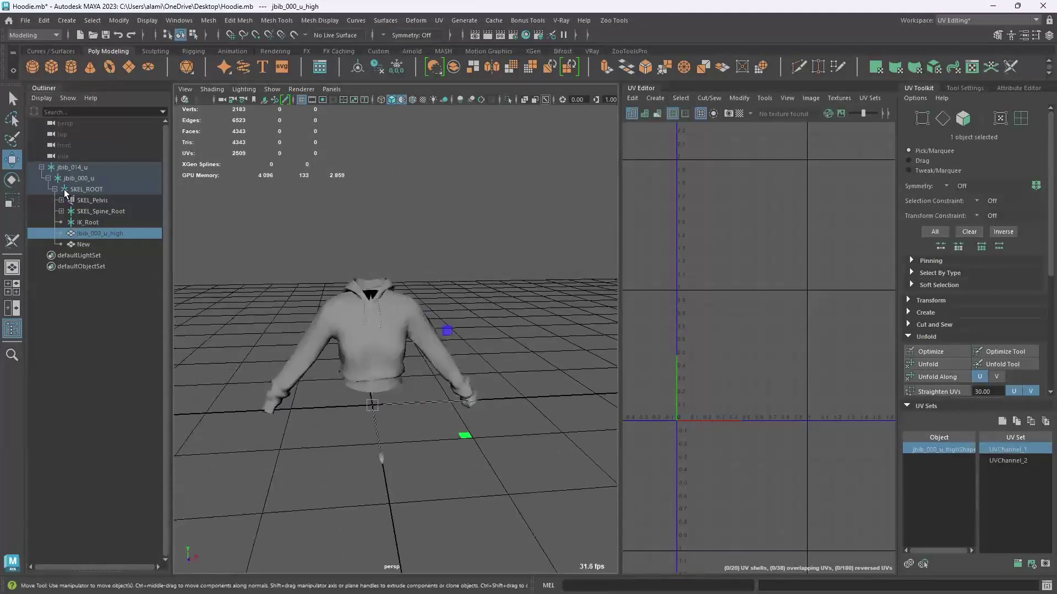
left_click(61, 200, "shift")
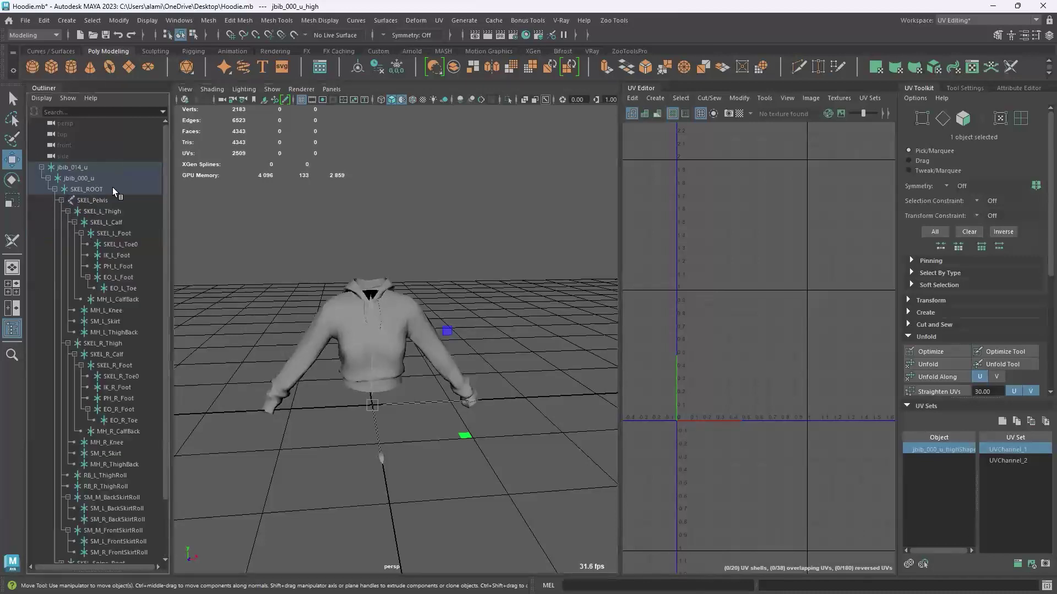
left_click(95, 22)
mouse_move(117, 53)
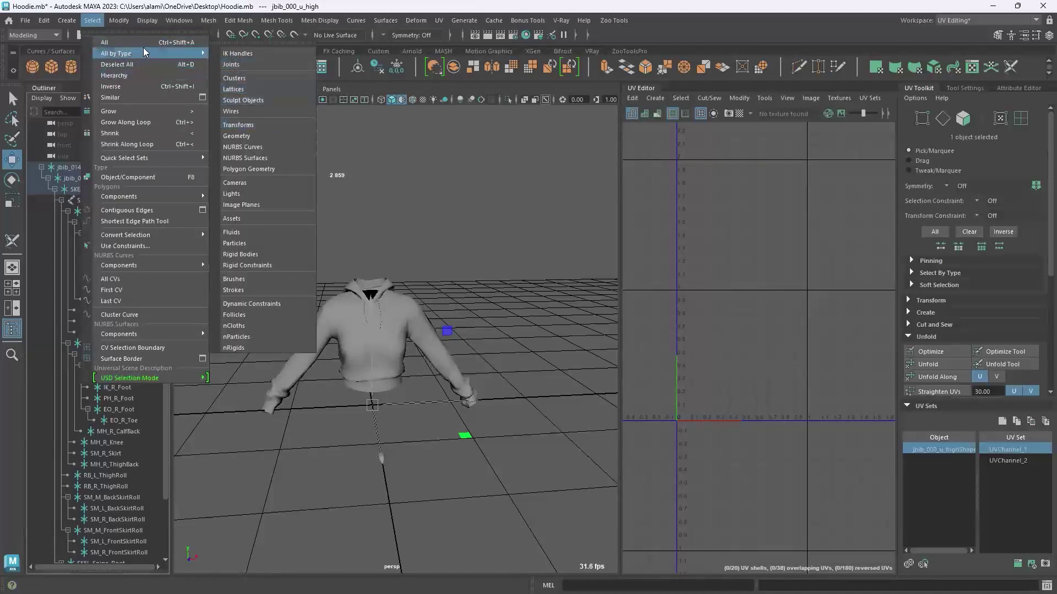
left_click(236, 63)
left_click(236, 64)
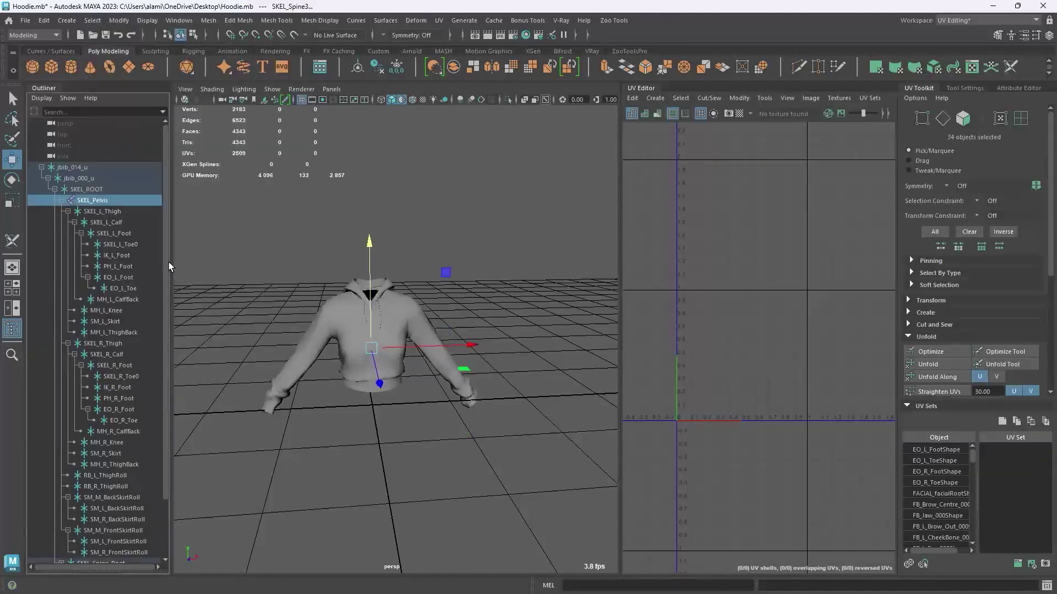
- Add the New hoodie mesh to the joint selection and switch to the Rigging menu set
scroll(167, 267, "down", 5)
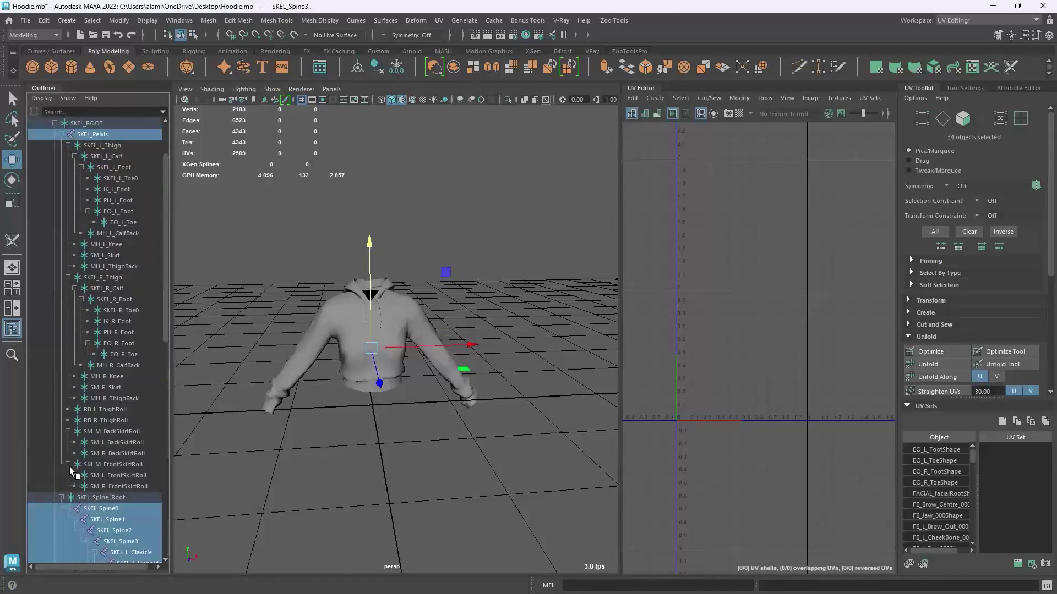
scroll(112, 451, "up", 2)
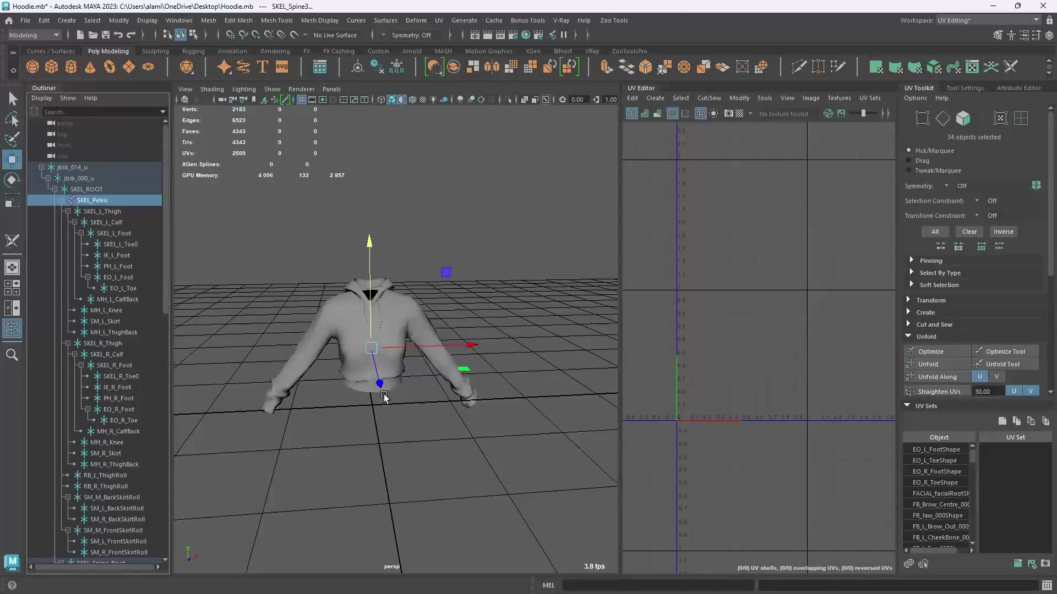
scroll(368, 355, "up", 3)
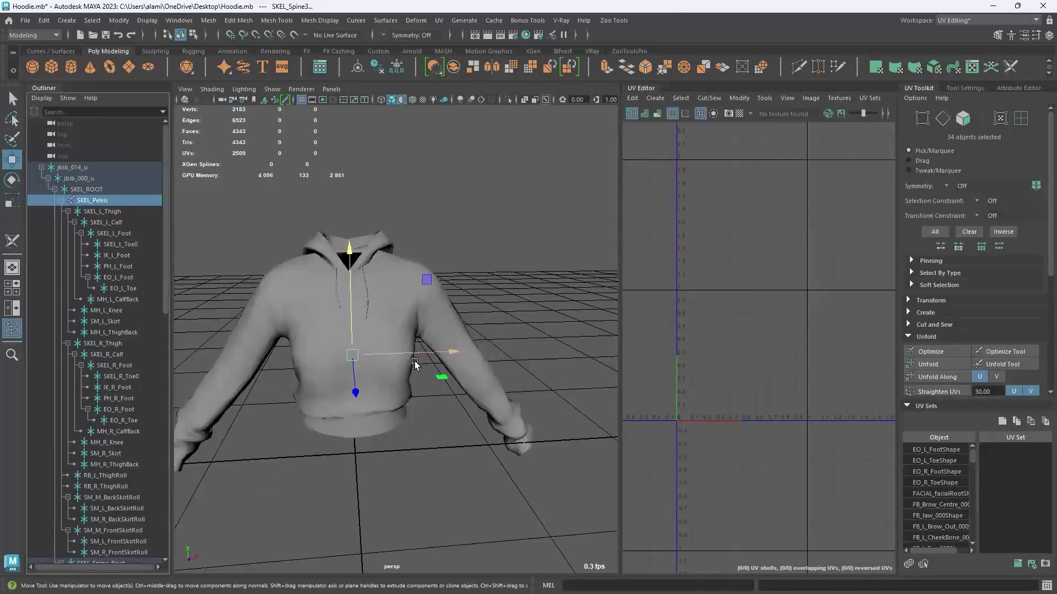
left_click(416, 320, "shift")
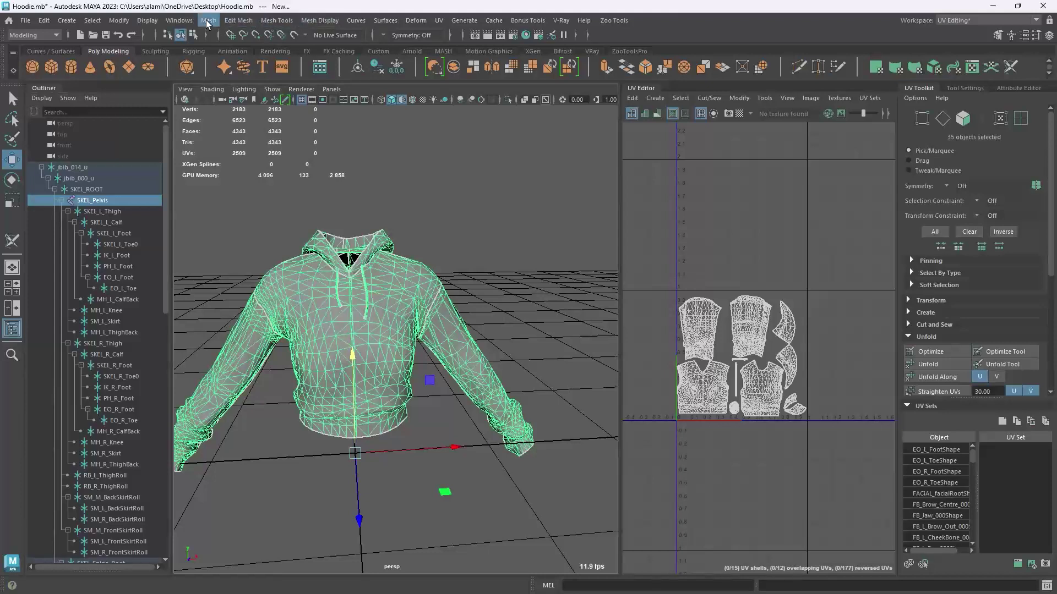
left_click(50, 35)
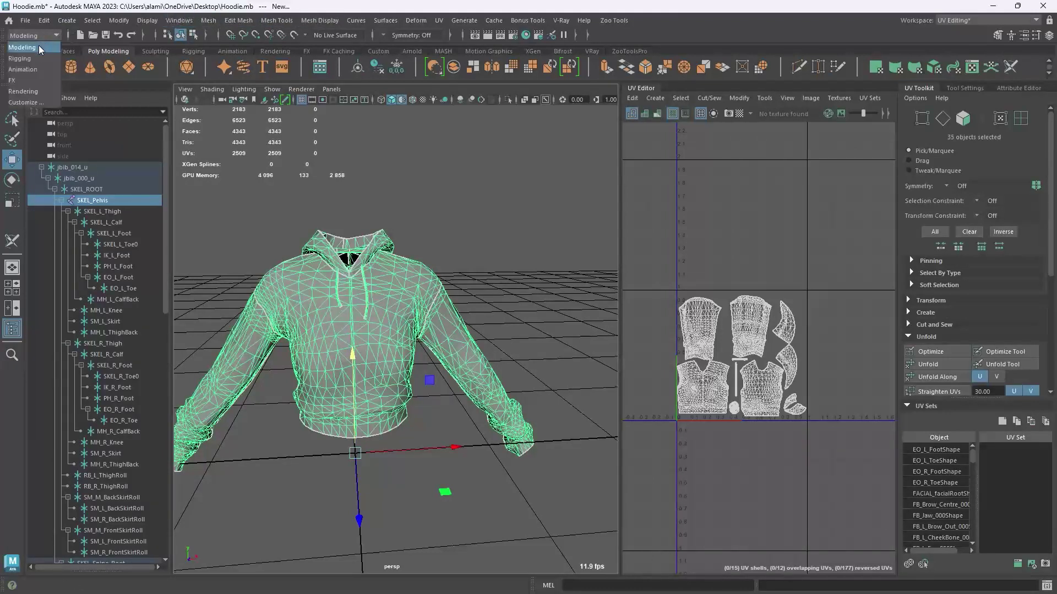
left_click(28, 52)
left_click(240, 21)
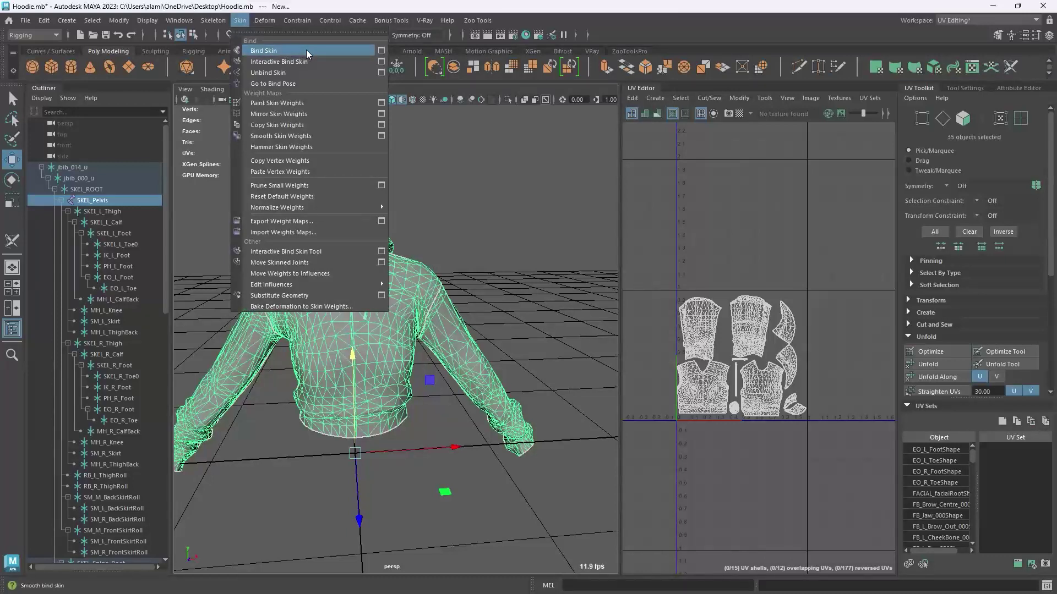
mouse_move(311, 21)
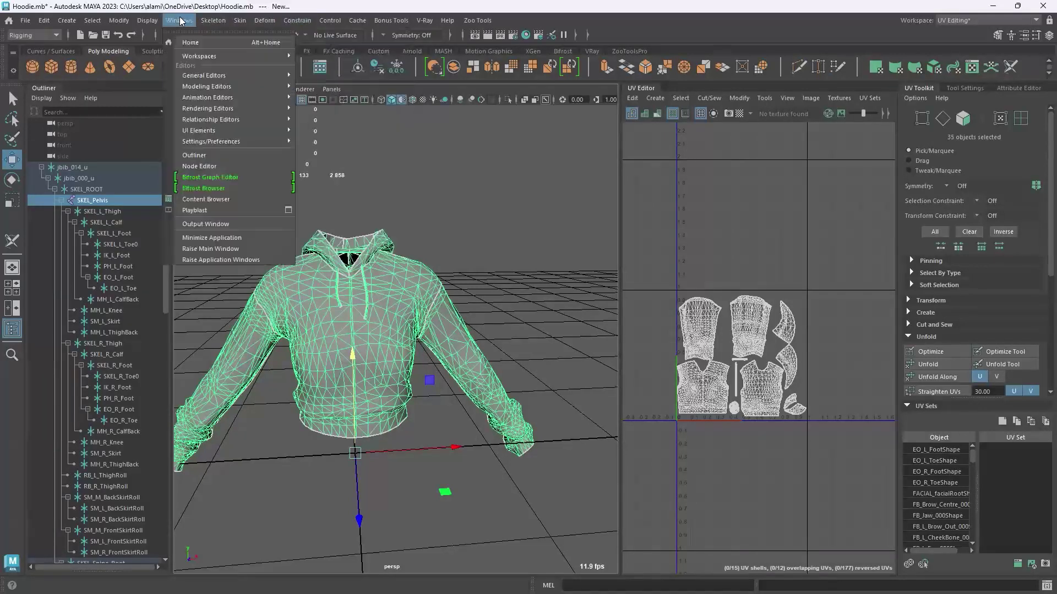
- Check the component tag options in the Rigging section of the Animation preferences and save the preferences
left_click(180, 20)
left_click(180, 21)
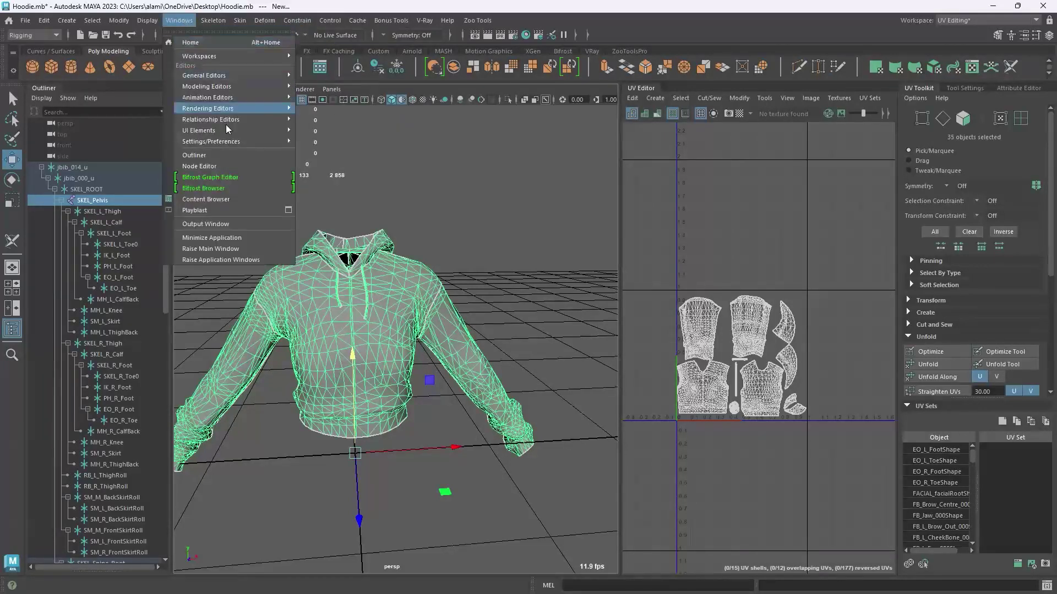
mouse_move(228, 141)
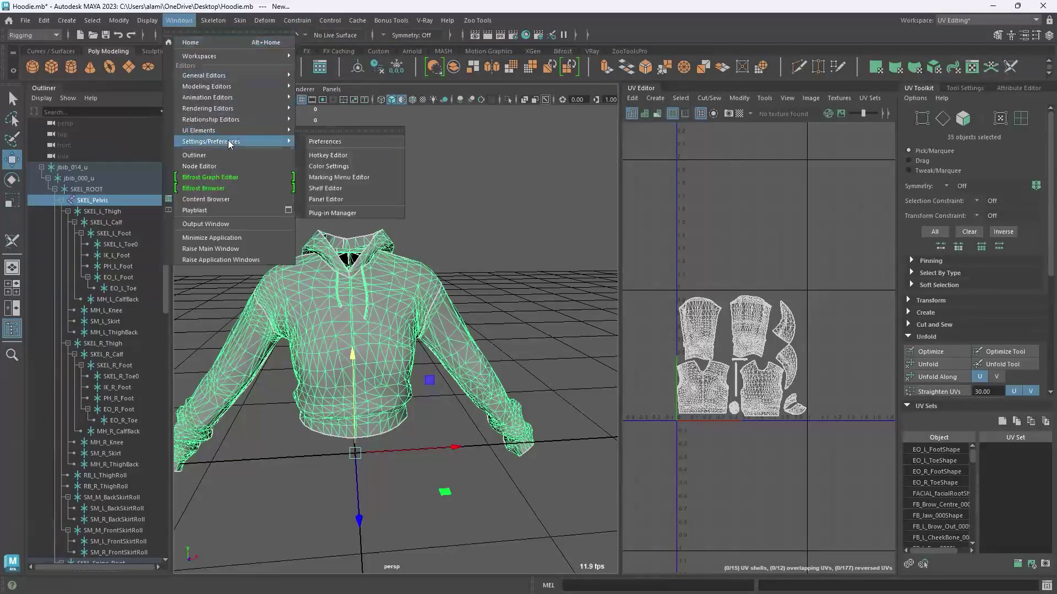
left_click(350, 140)
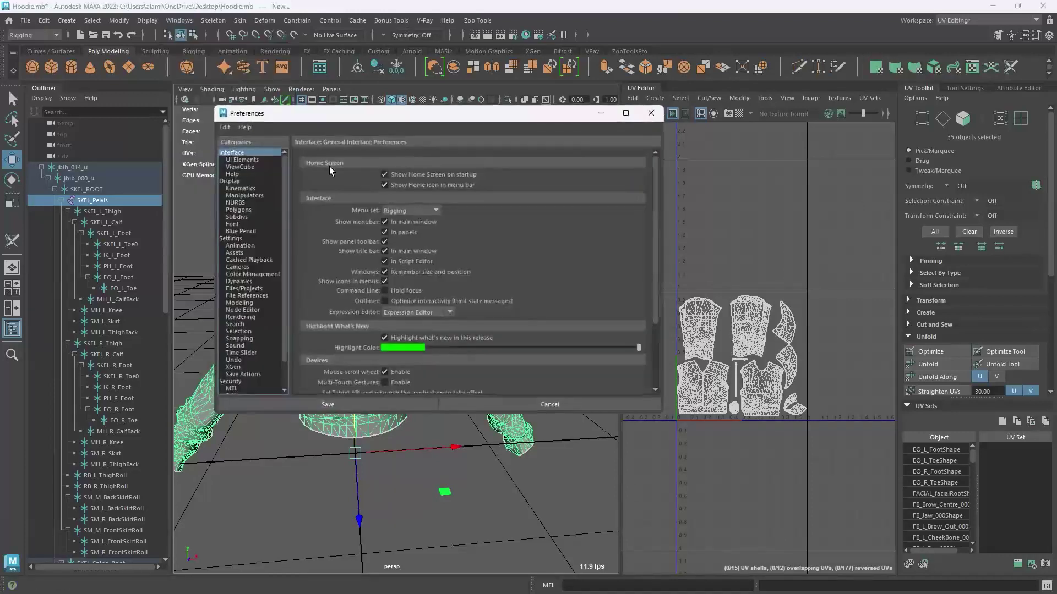
left_click(238, 247)
scroll(461, 356, "down", 10)
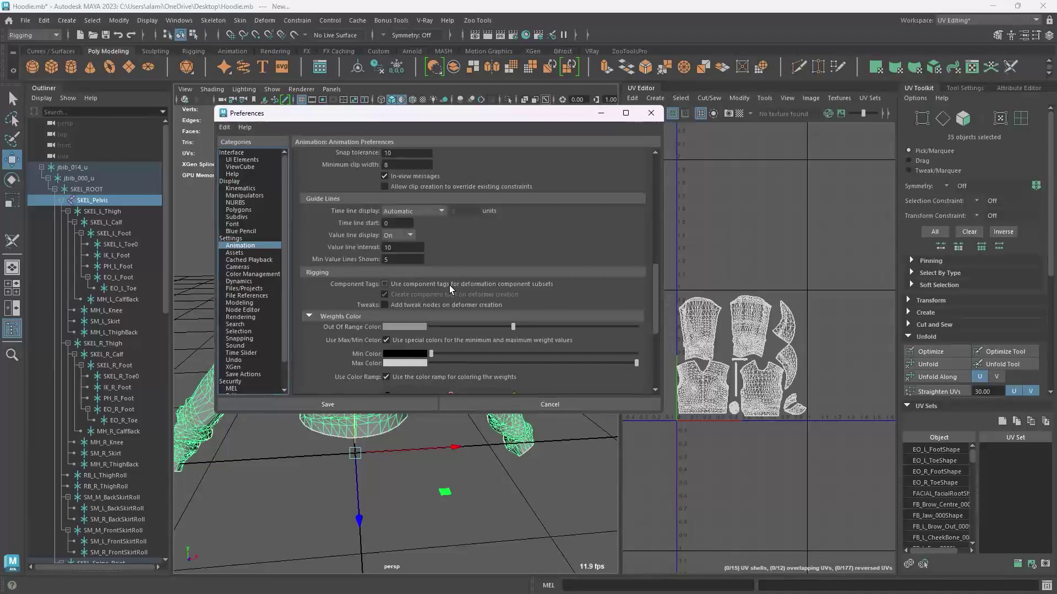
left_click(360, 399)
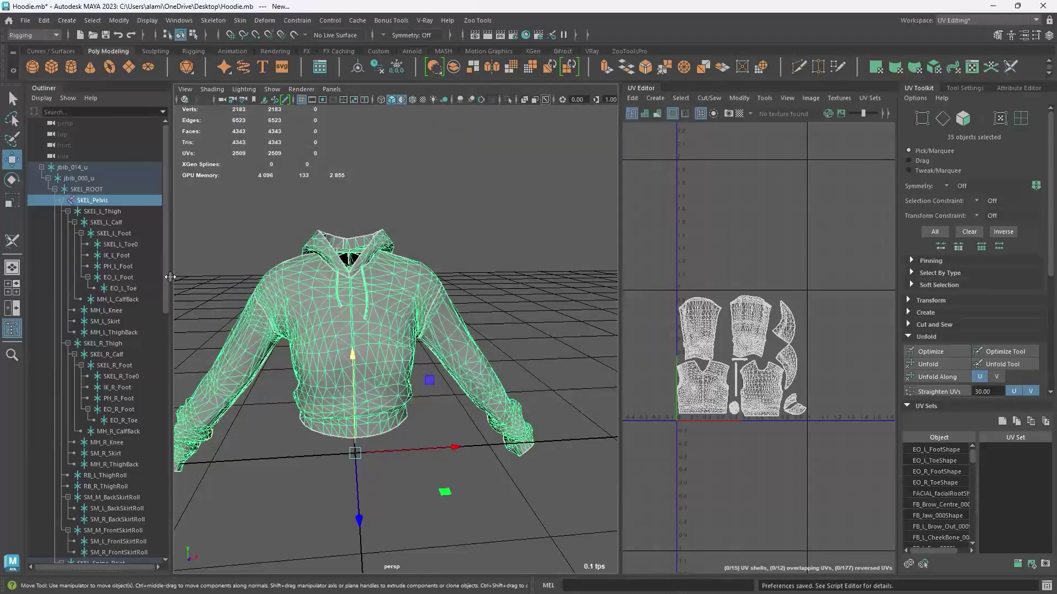
- Bind the New hoodie mesh to the selected joints with Bind Skin
left_click_drag(166, 280, 175, 258)
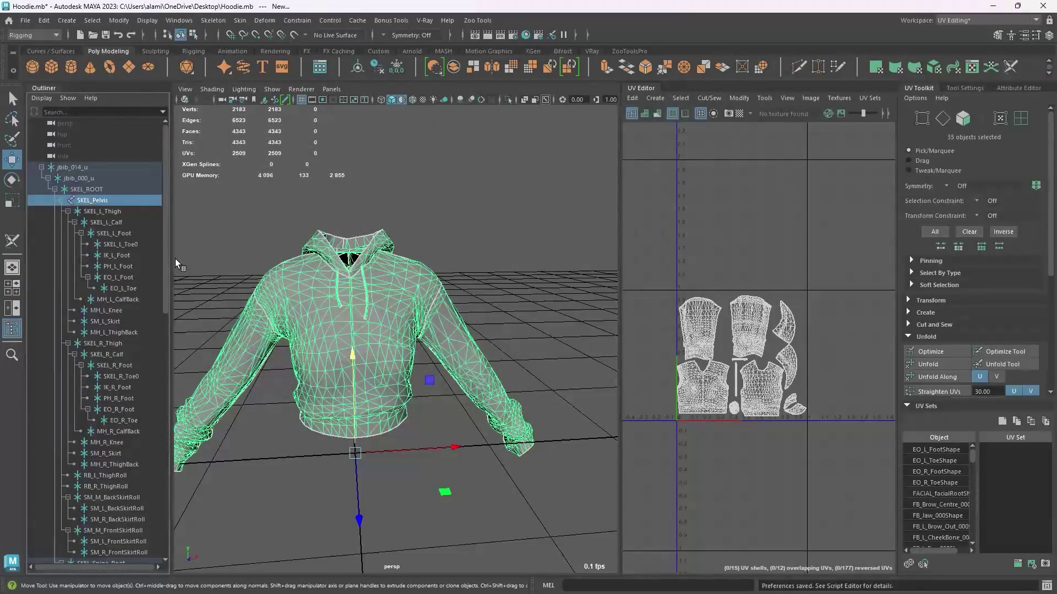
left_click(242, 21)
left_click(264, 51)
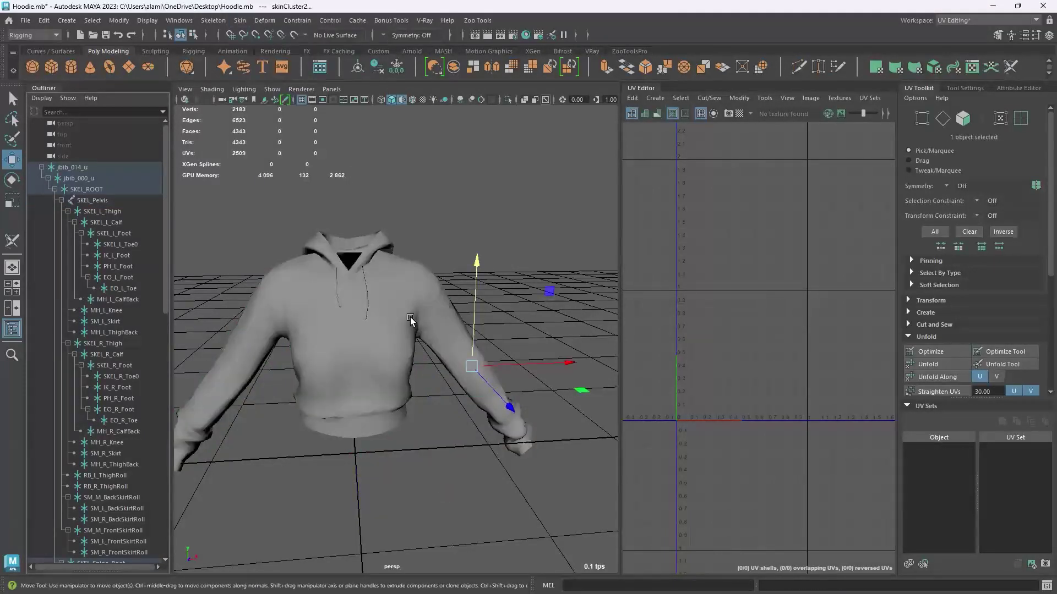
- Inspect New's skin weights for the spine and left arm influences down to SKEL_L_Hand, using the Paint Skin Weights tool
right_click_drag(464, 175, 447, 161)
left_click(888, 184)
left_click(900, 207)
left_click(918, 239)
left_click(922, 250)
left_click(934, 282)
left_click(938, 294)
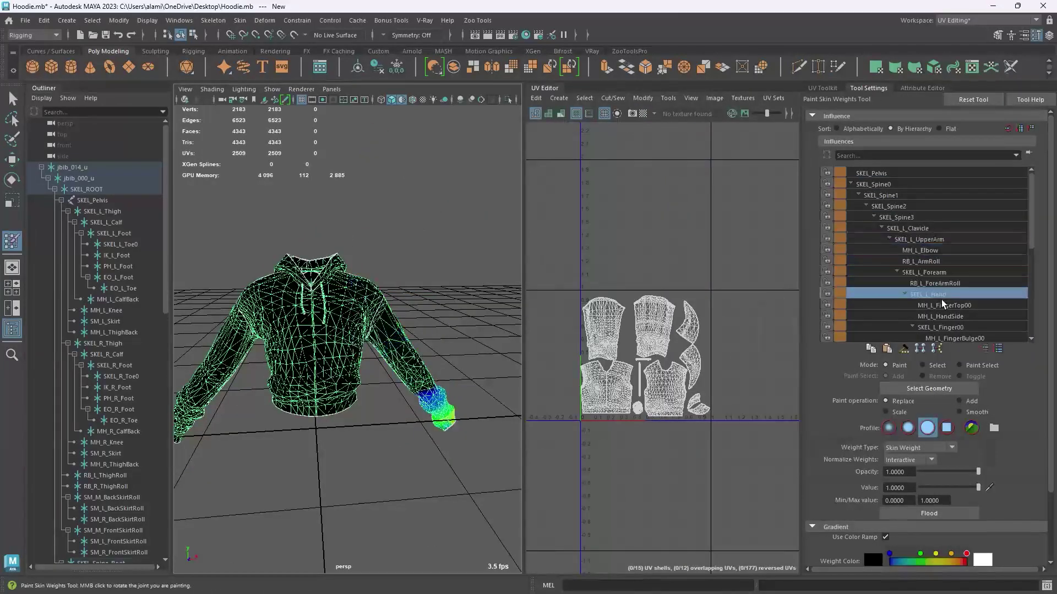
left_click(12, 160)
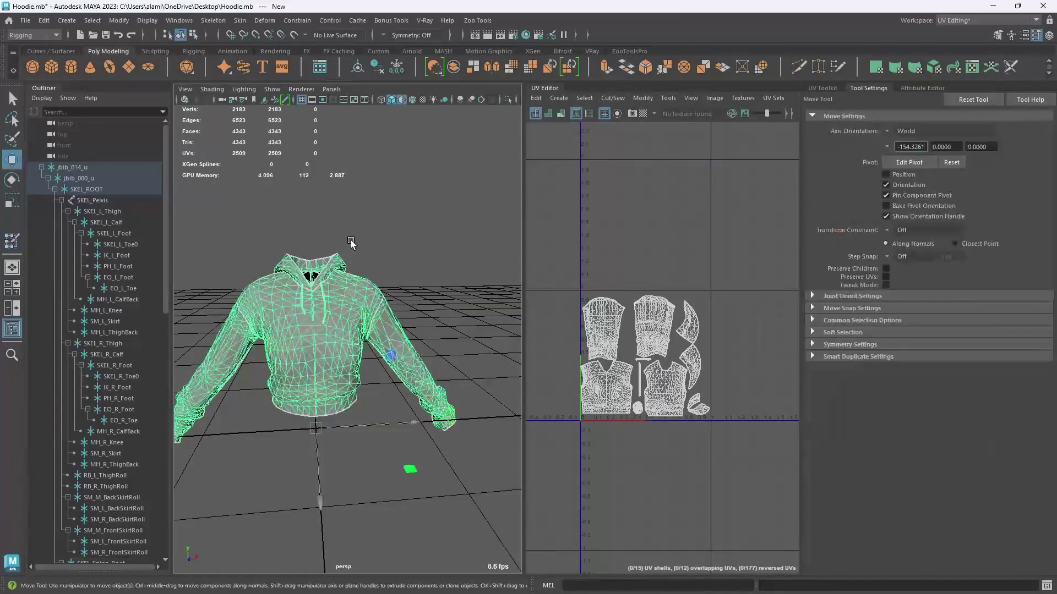
- Switch to the General workspace and collapse the skeleton branches under jbib_014_u in the Outliner
left_click_drag(164, 242, 168, 521)
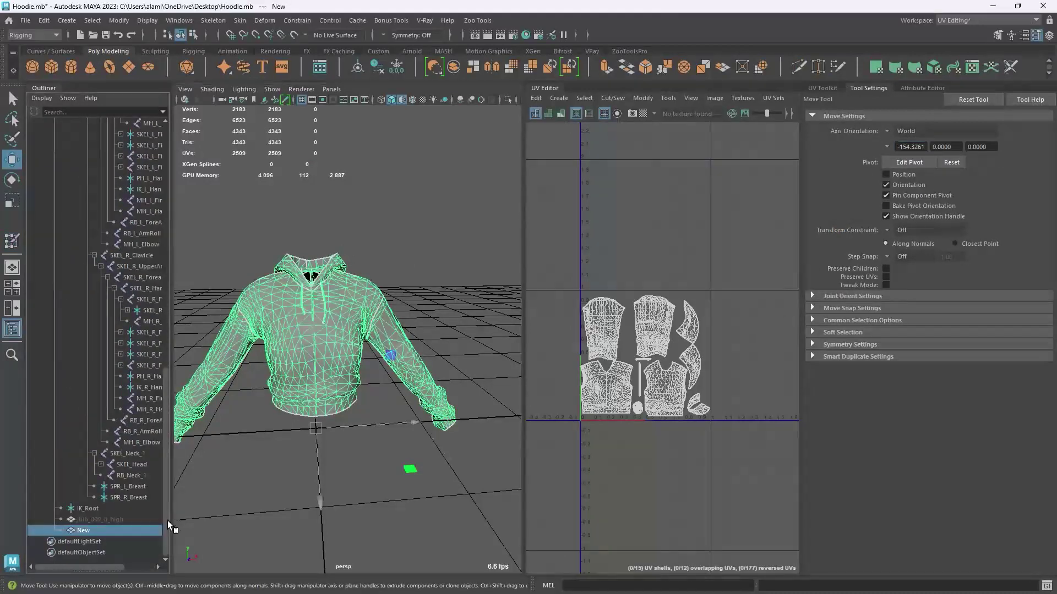
left_click(942, 21)
left_click(957, 32)
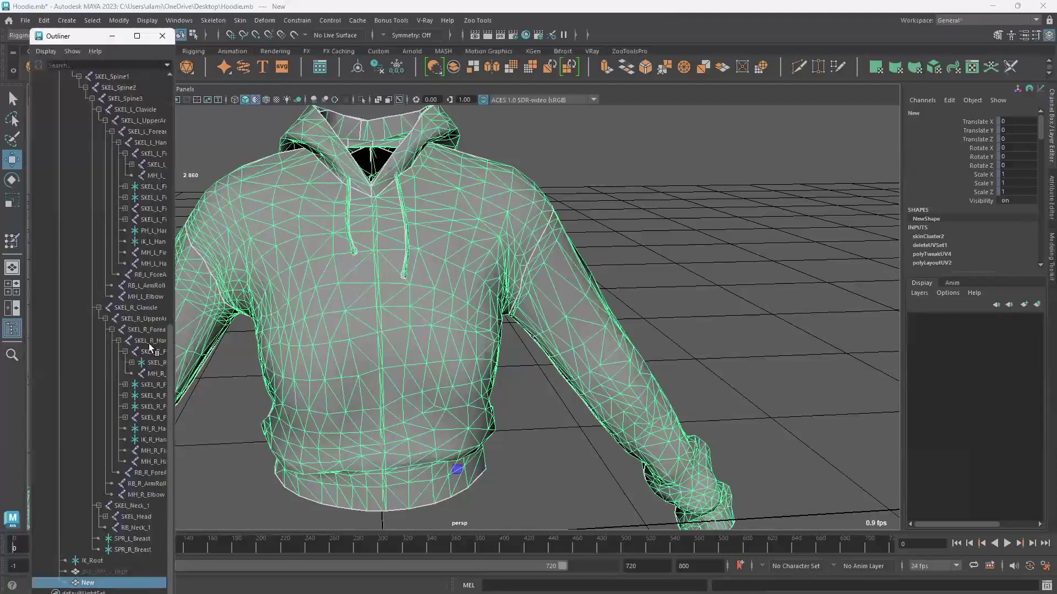
scroll(67, 131, "up", 15)
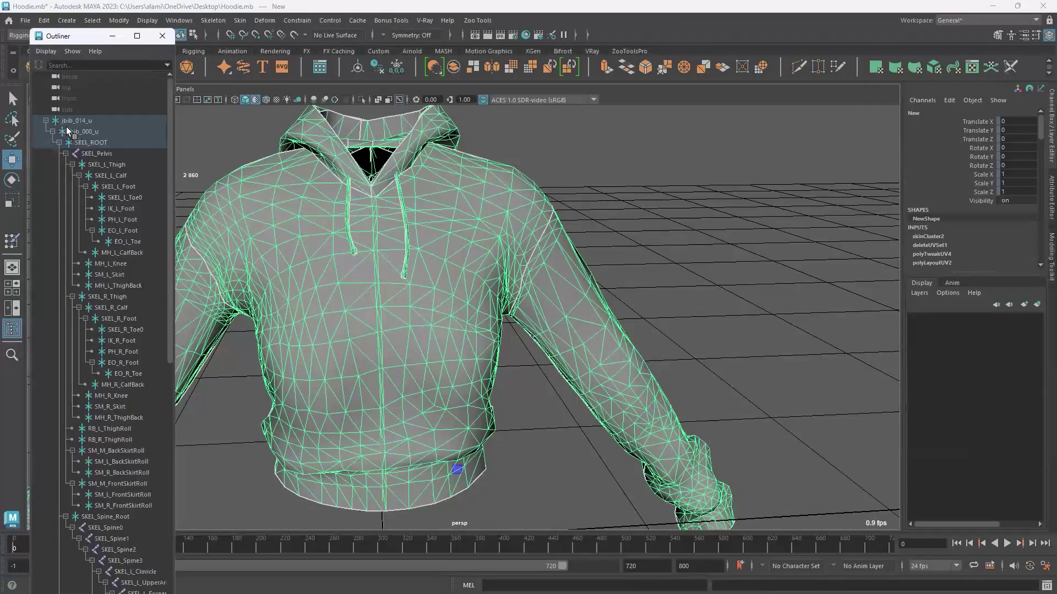
left_click(46, 120)
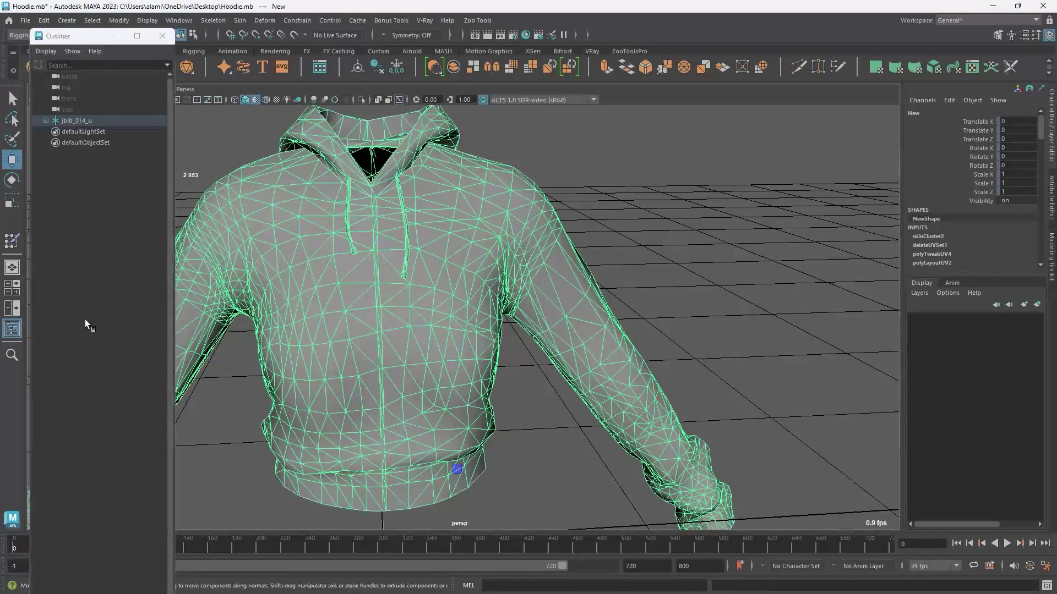
key("f")
scroll(93, 227, "up", 15)
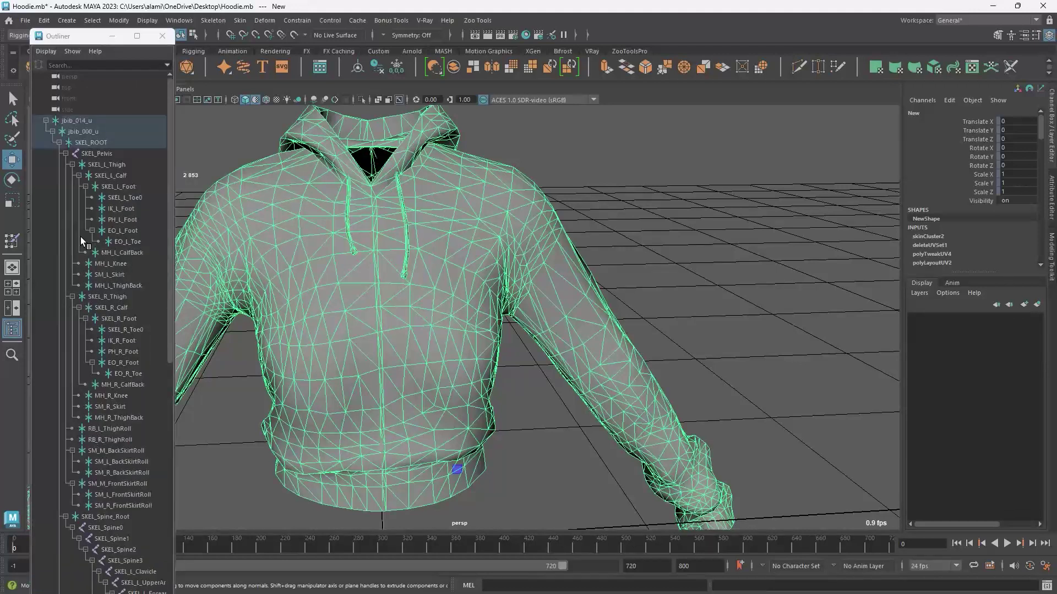
left_click(45, 120)
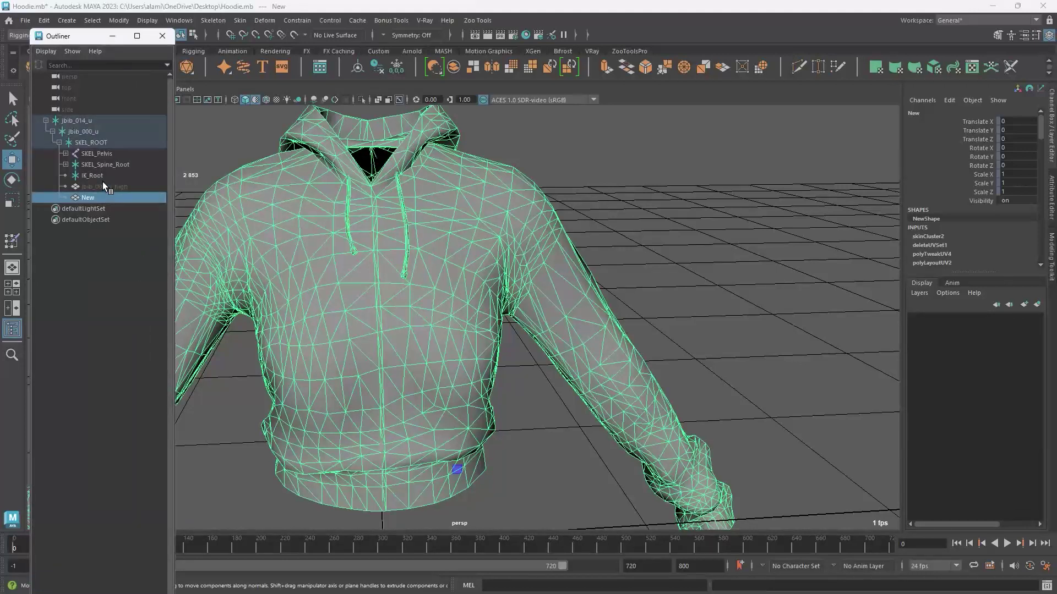
- Unhide jbib_000_u_high and copy its skin weights to New
left_click(105, 187)
key("h")
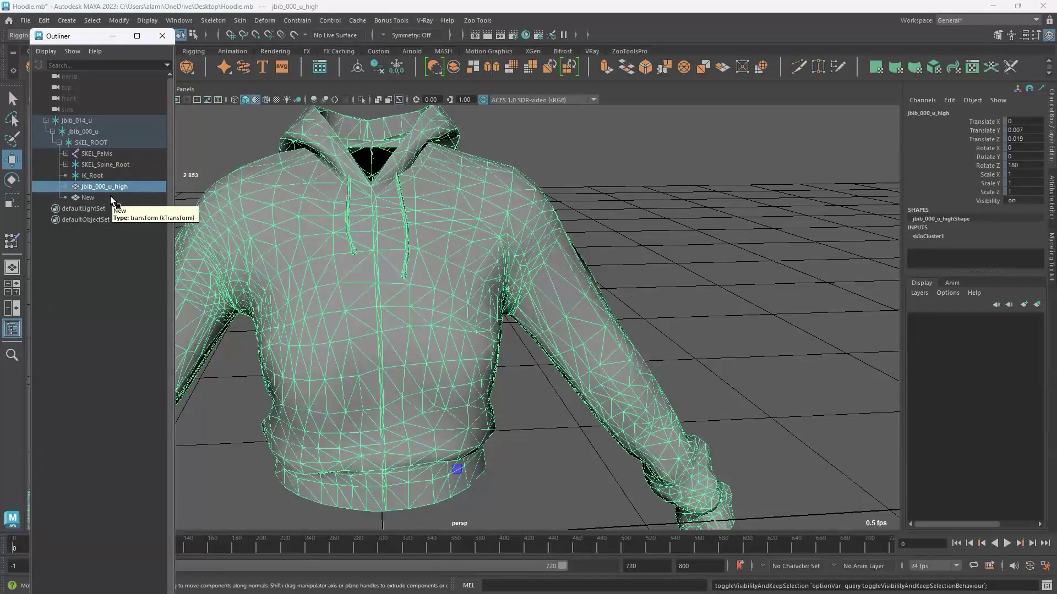
left_click(113, 198, "ctrl")
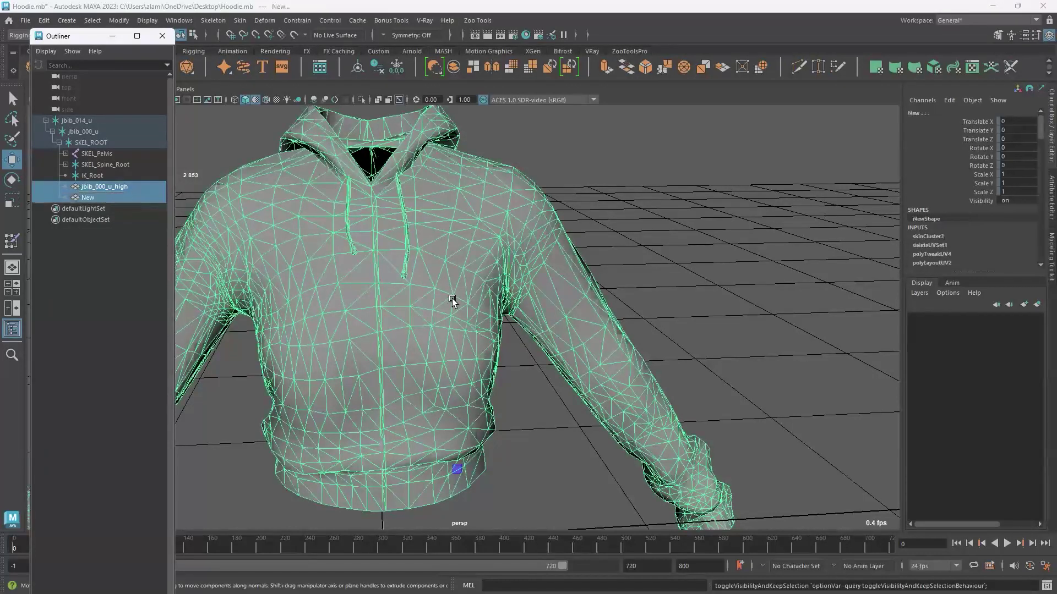
left_click(240, 22)
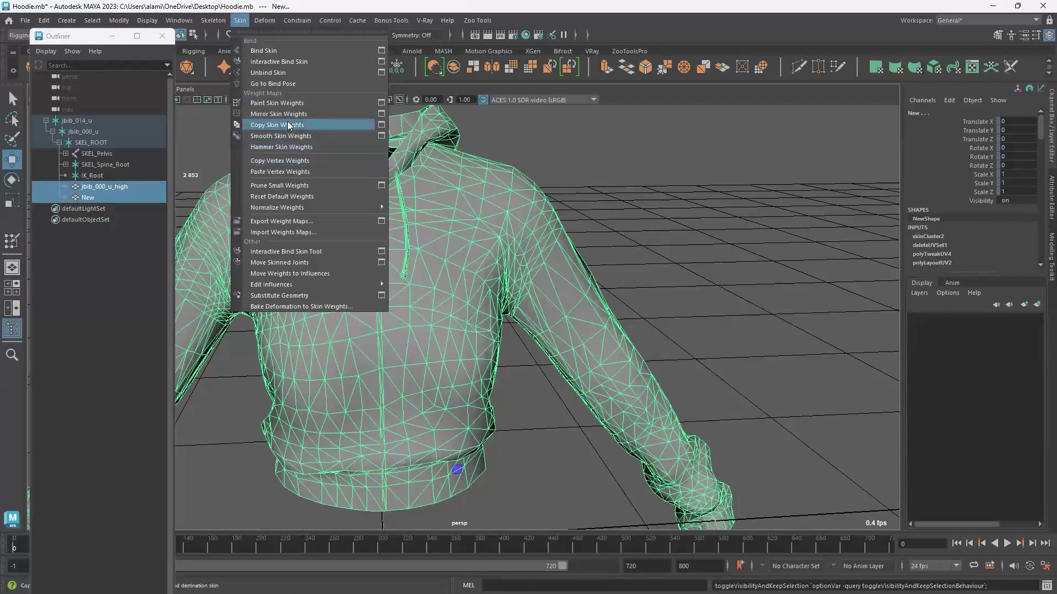
left_click(277, 125)
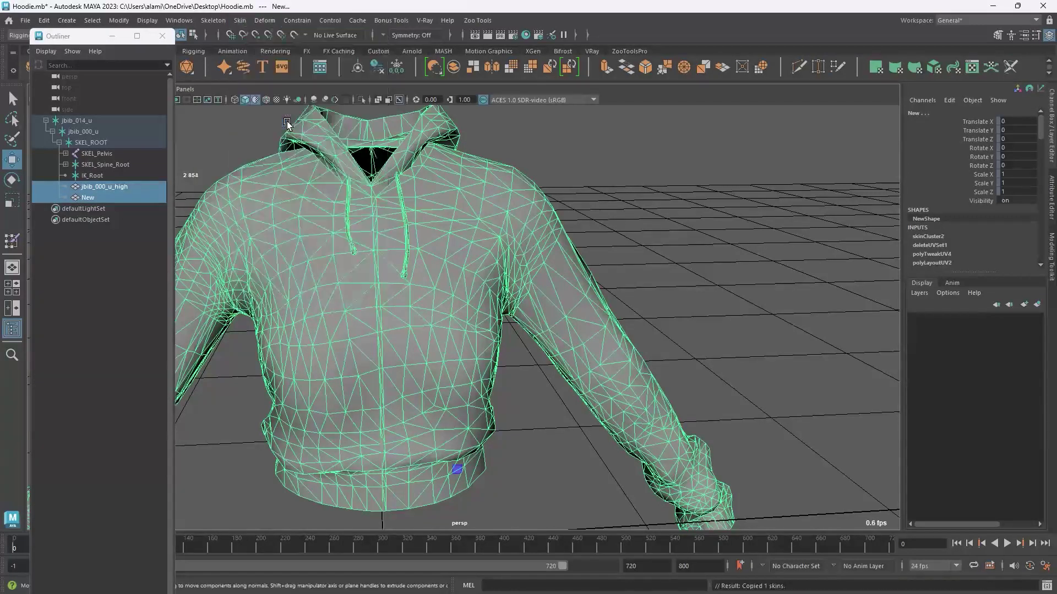
- Delete the original jbib_000_u_high mesh
left_click(593, 141)
left_click(118, 186)
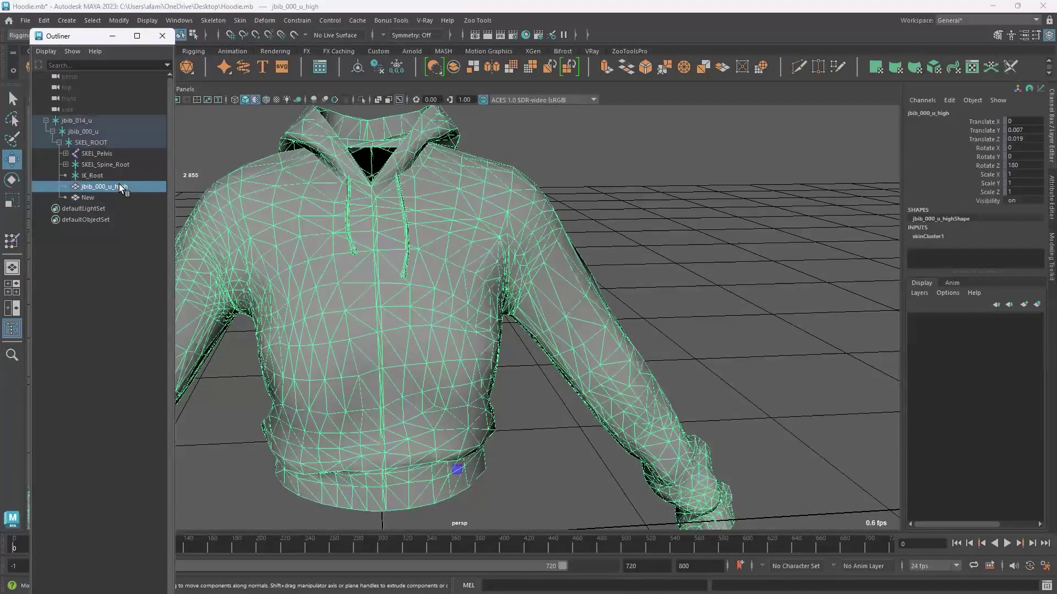
key("Delete")
- Select the New hoodie, minimise the Outliner and turn on joint display in the viewport
left_click(402, 216)
left_click(112, 36)
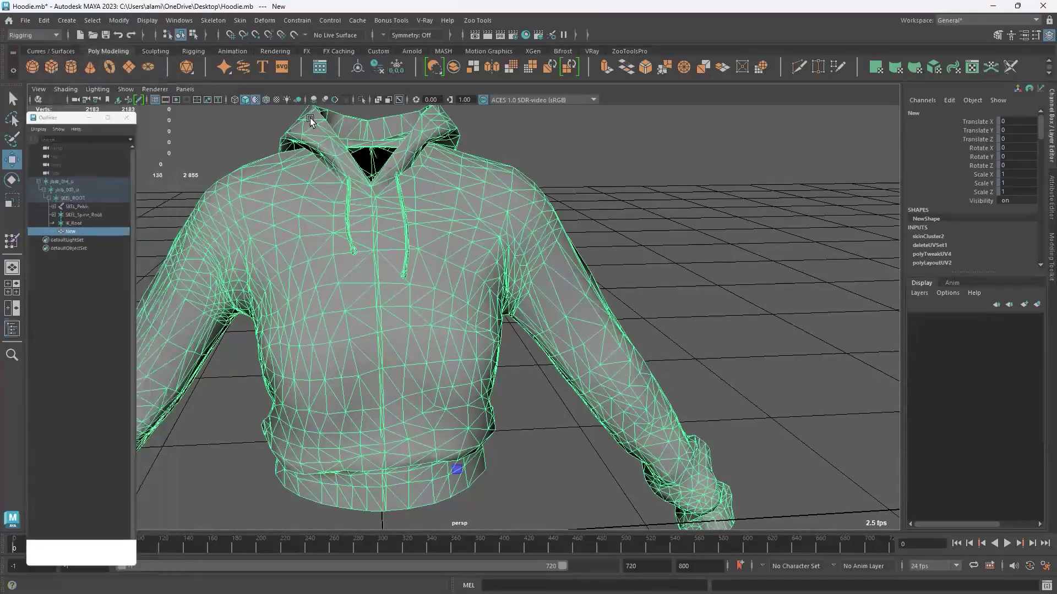
left_click(126, 90)
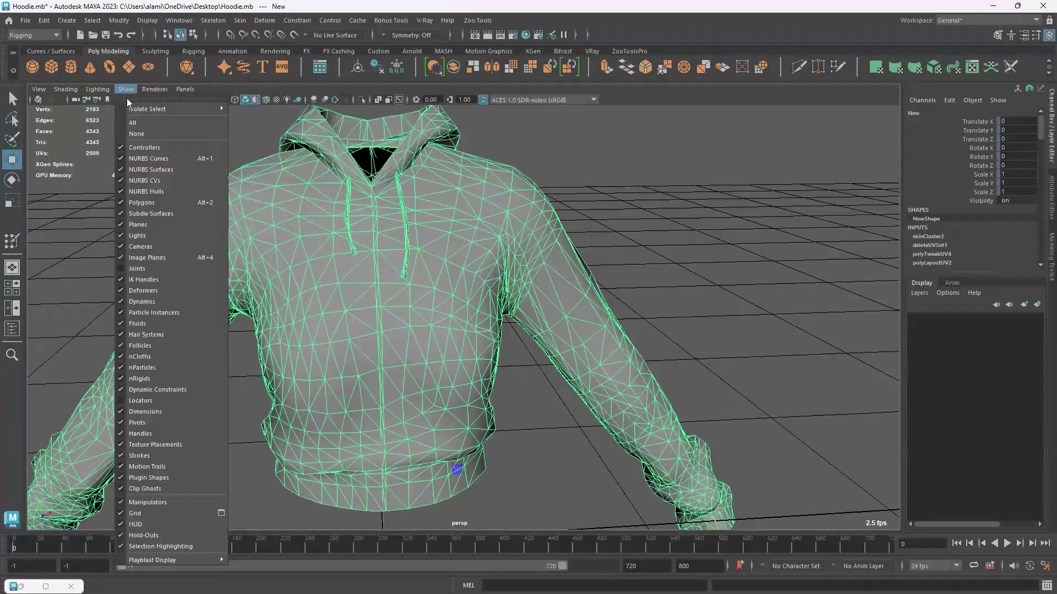
left_click(136, 268)
left_click(127, 89)
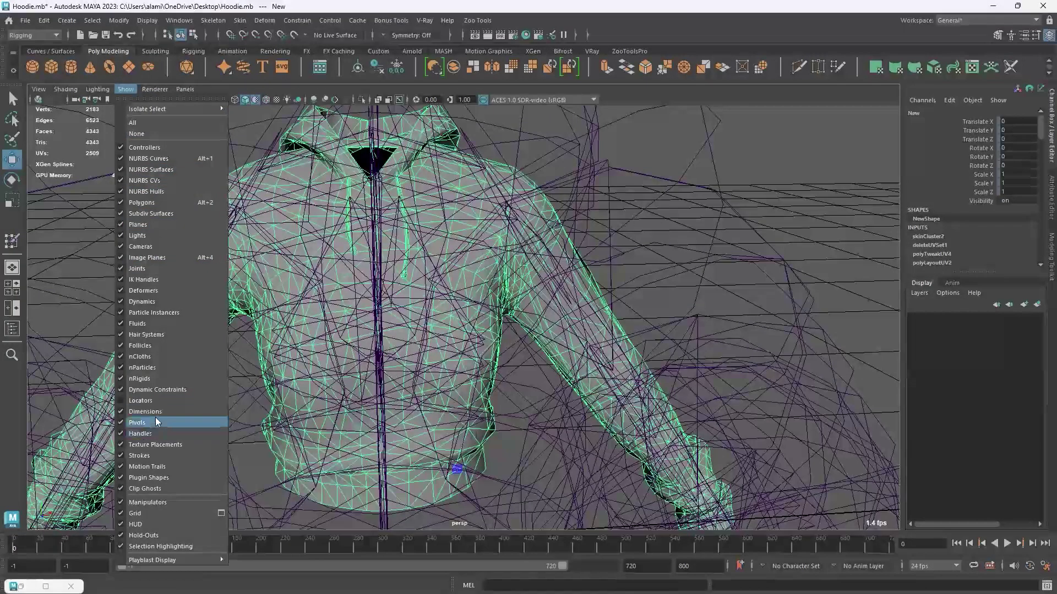
left_click(478, 317)
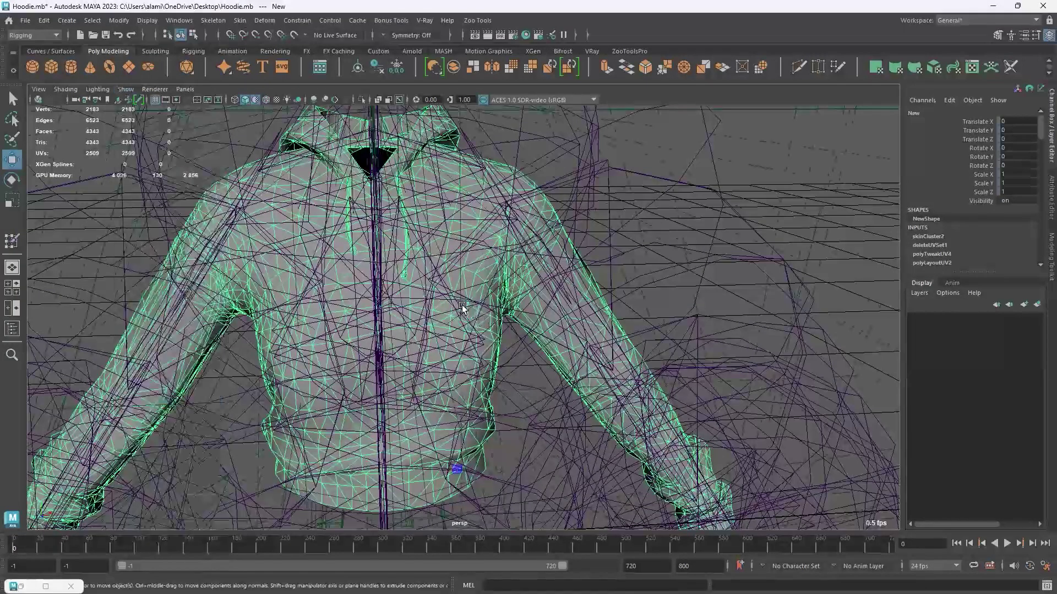